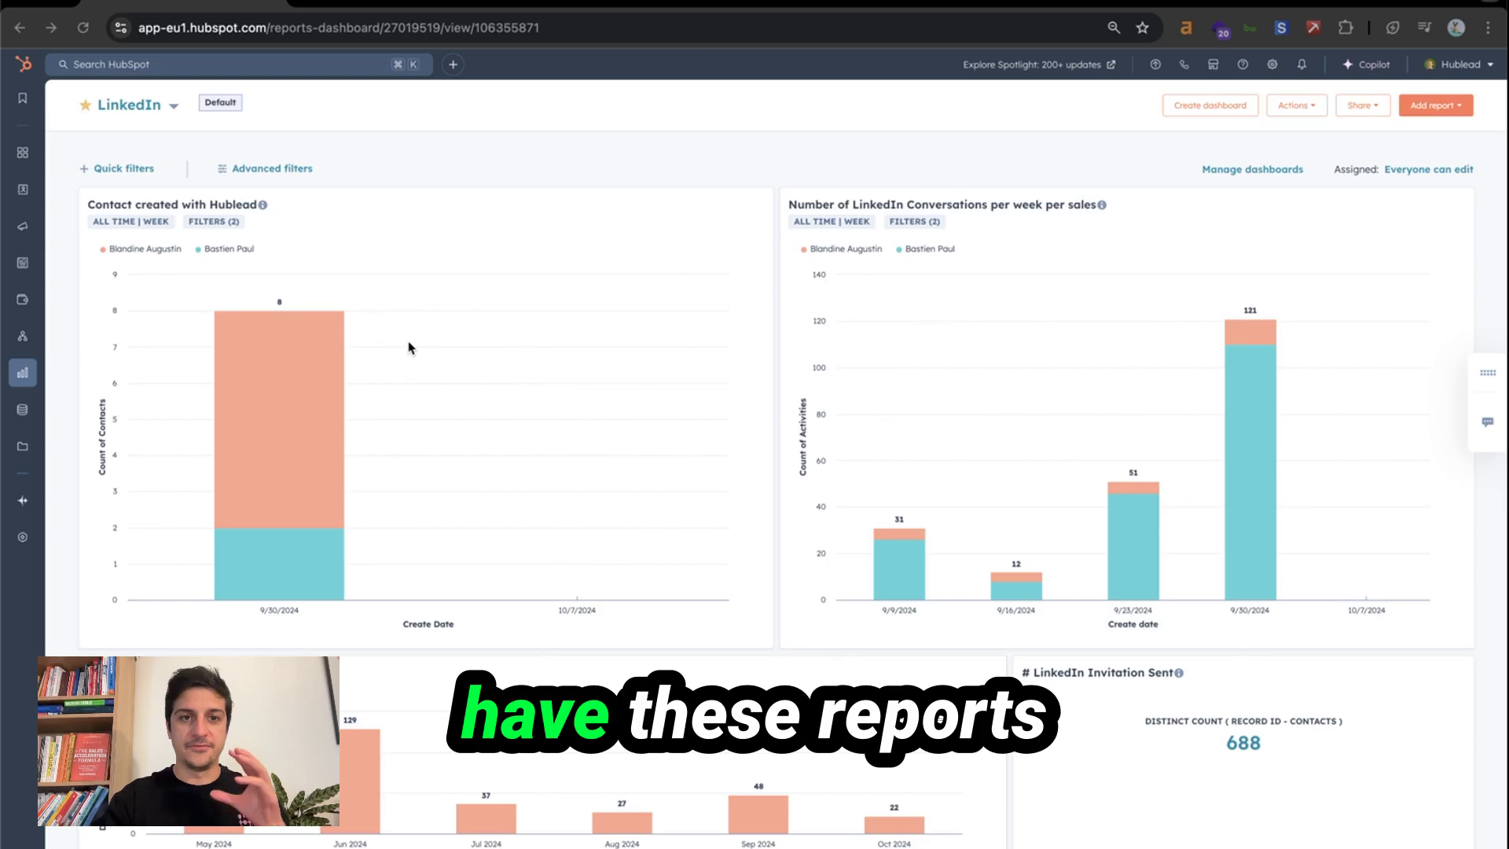
- Scroll through the LinkedIn dashboard reports to review the Hublead activity charts
scroll(407, 349, "down", 4)
scroll(409, 346, "up", 4)
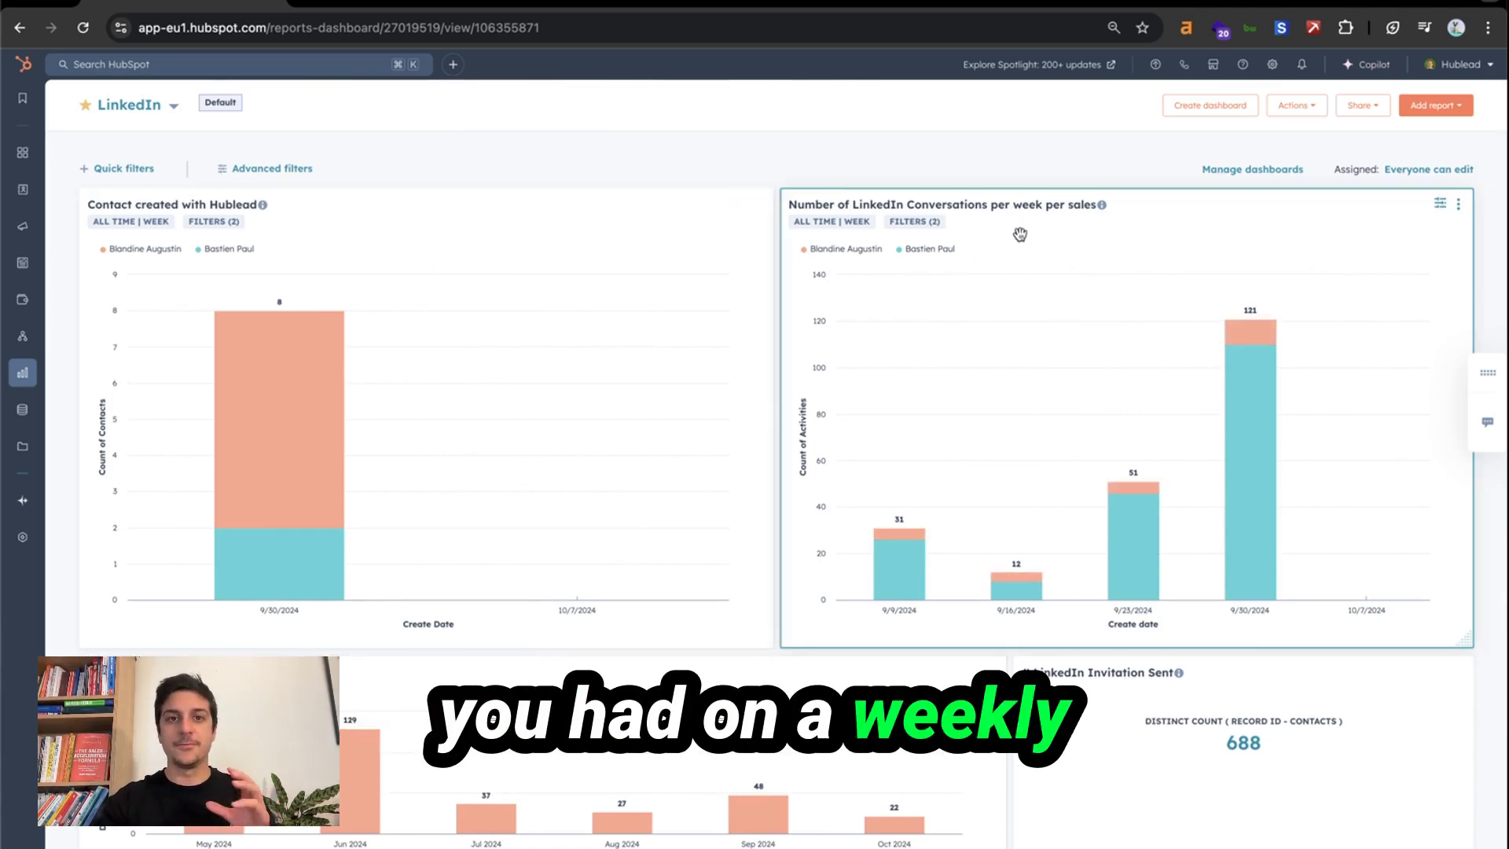
scroll(1019, 234, "down", 4)
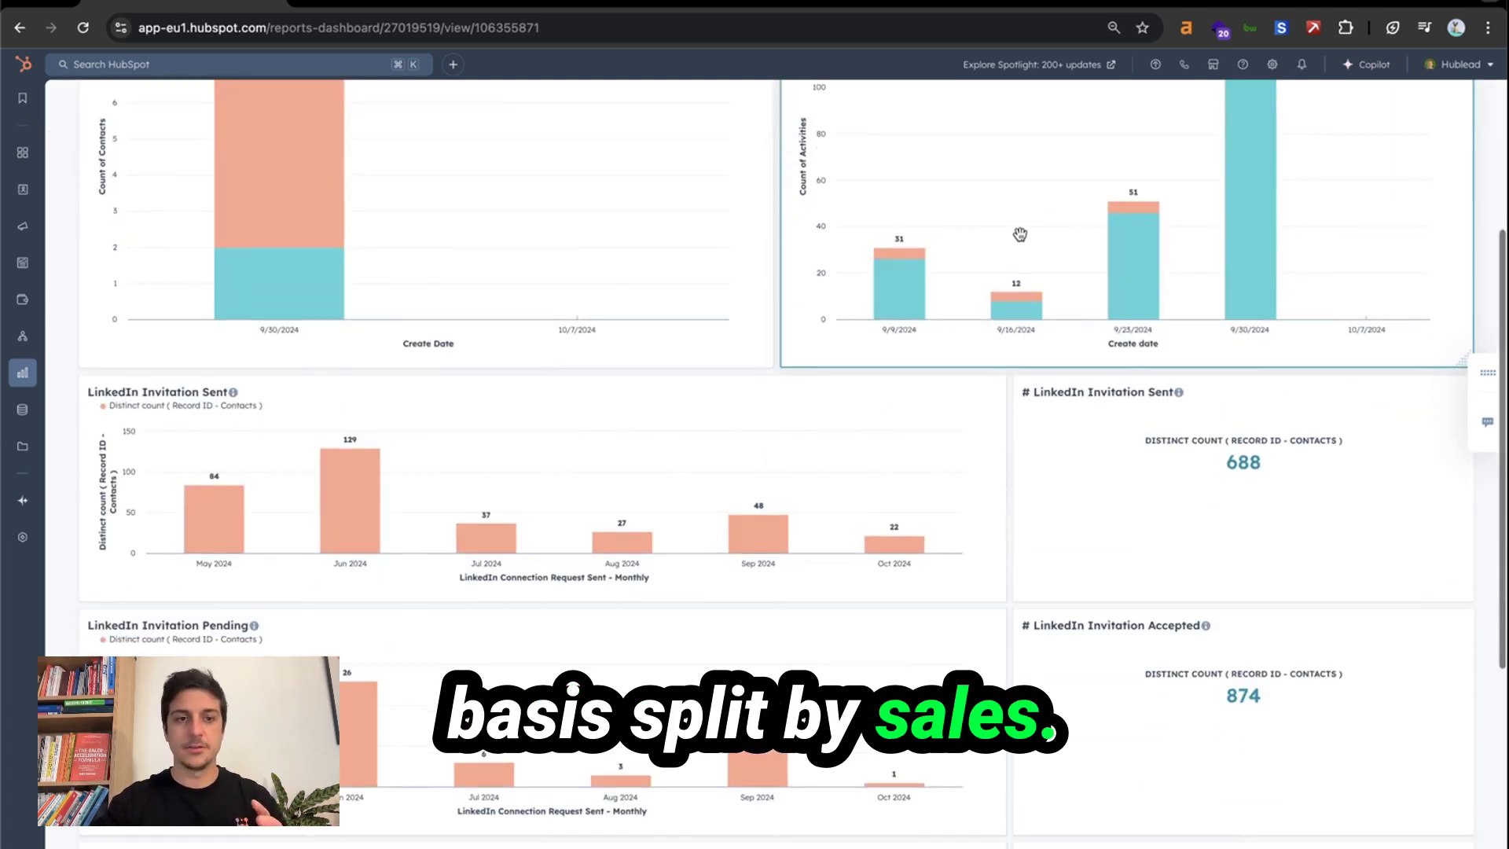
scroll(1020, 234, "up", 1)
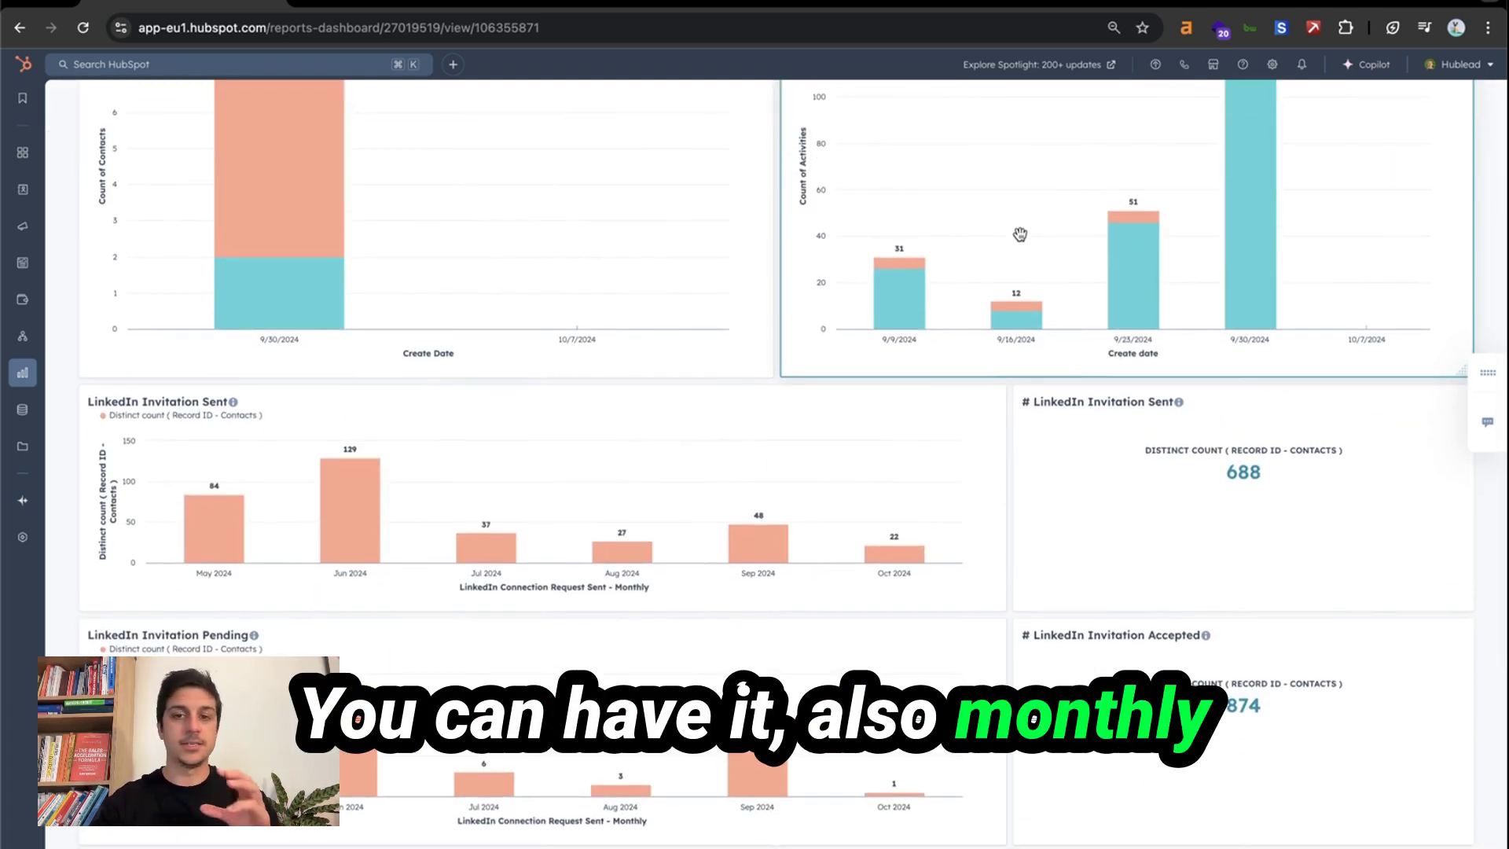
scroll(1019, 234, "down", 4)
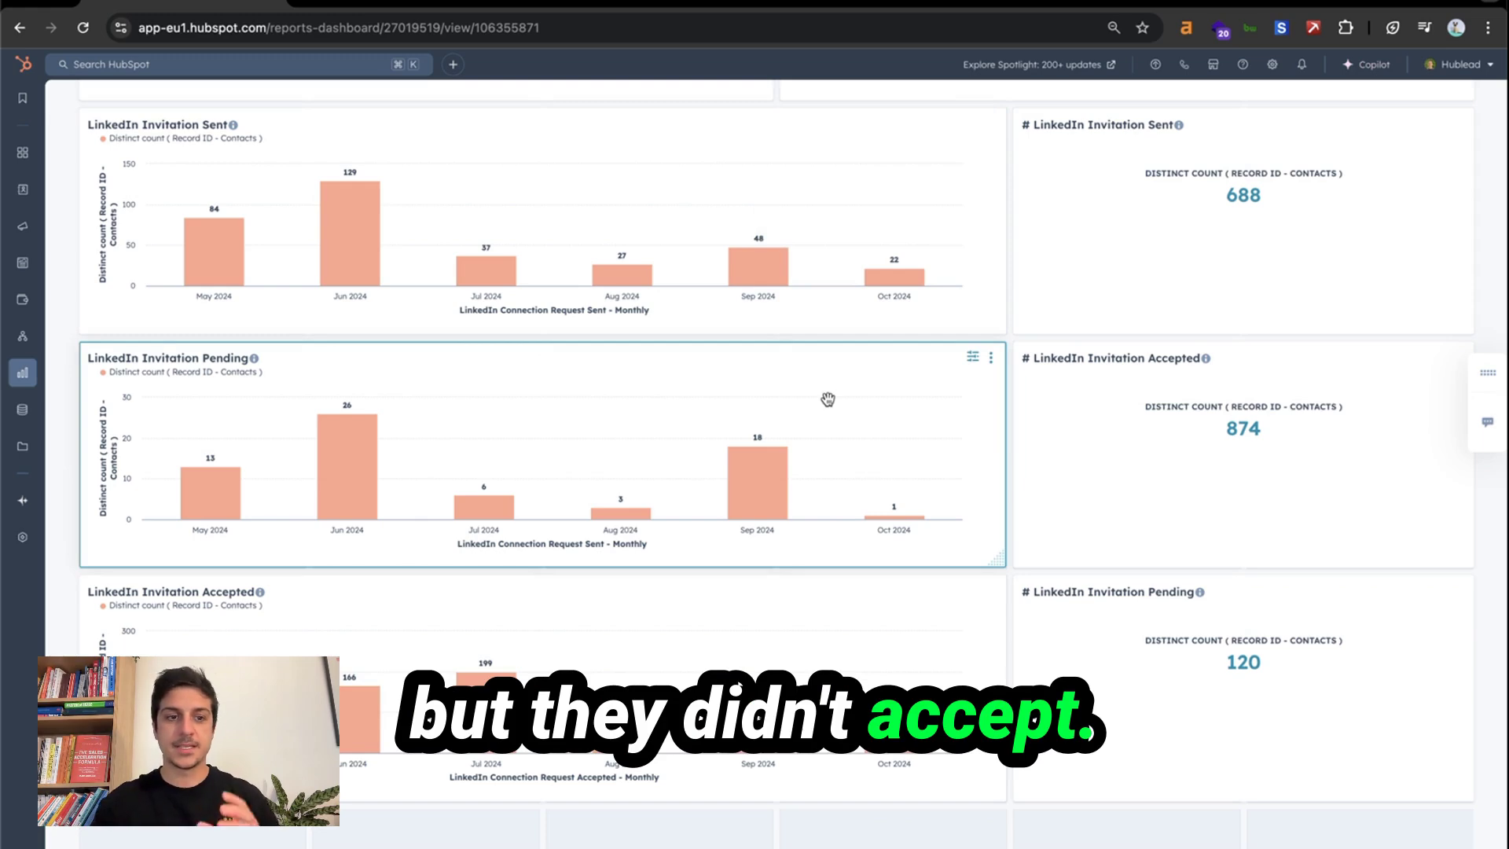
scroll(828, 399, "down", 2)
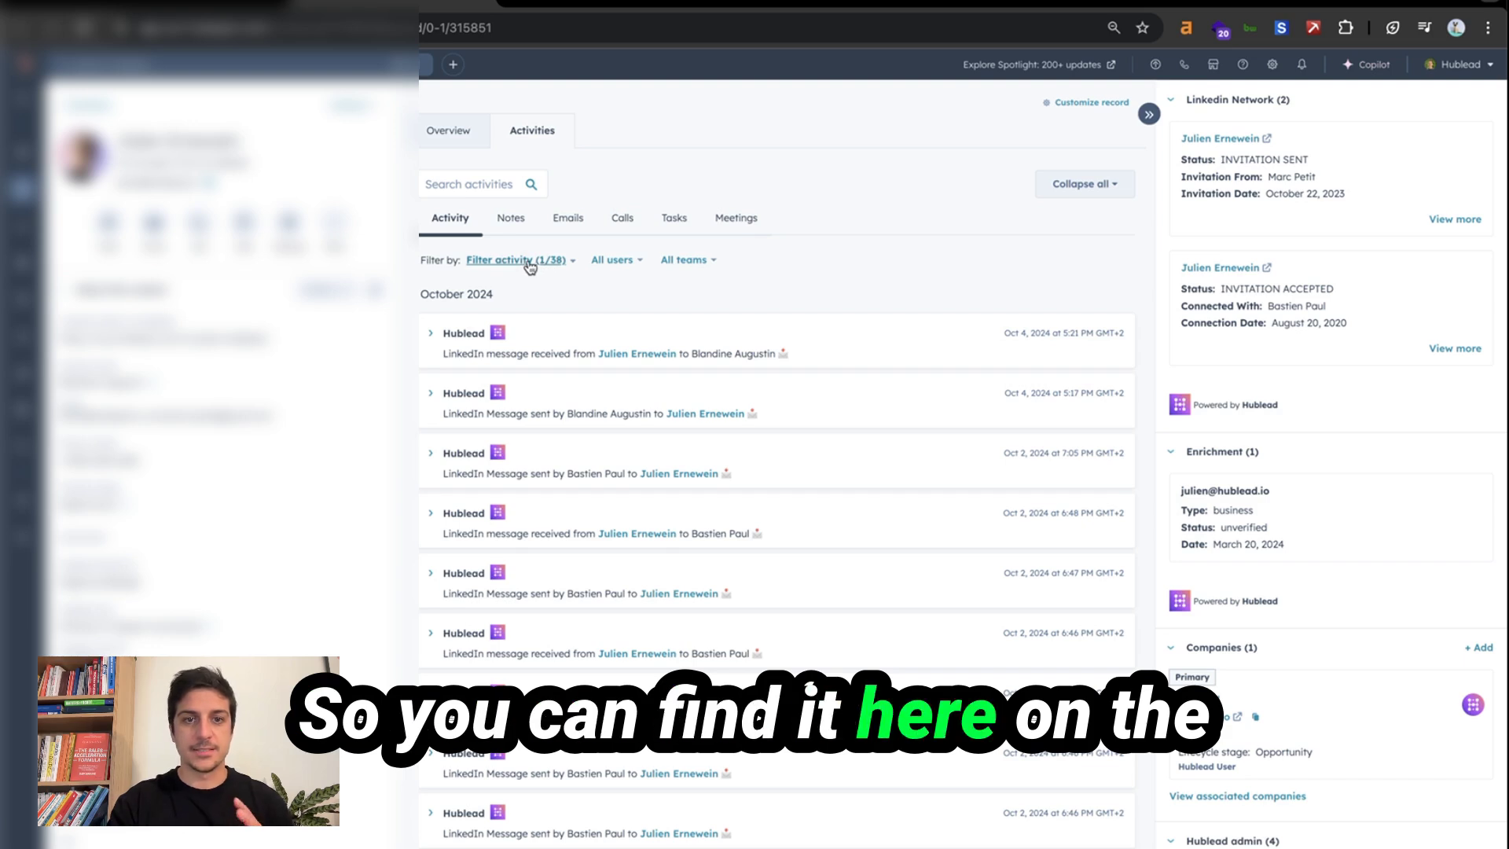
- Show the timeline's activity filter options, including the Hublead filter
left_click(503, 264)
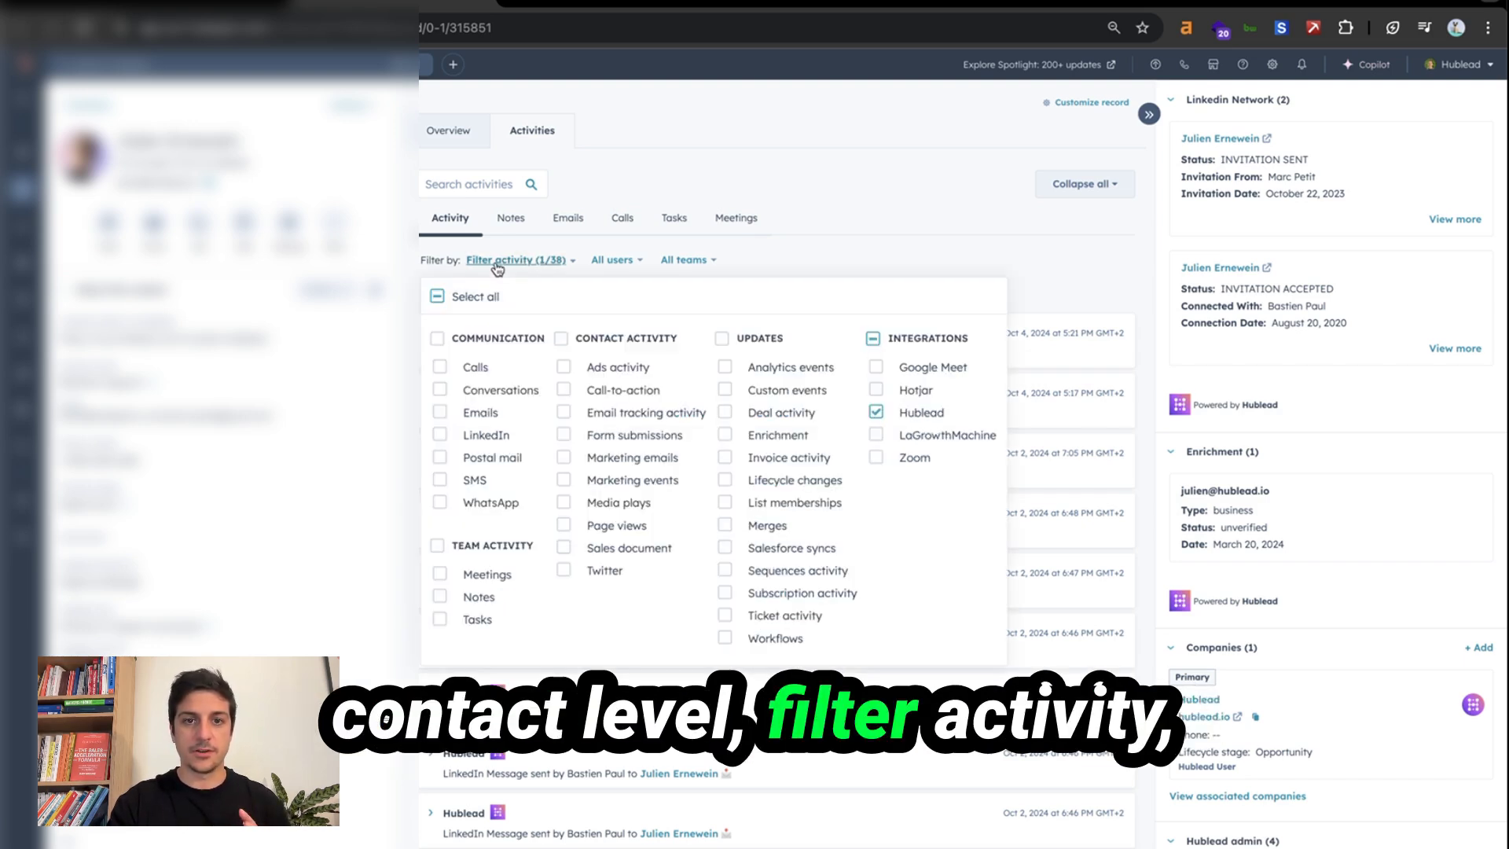
scroll(781, 461, "down", 1)
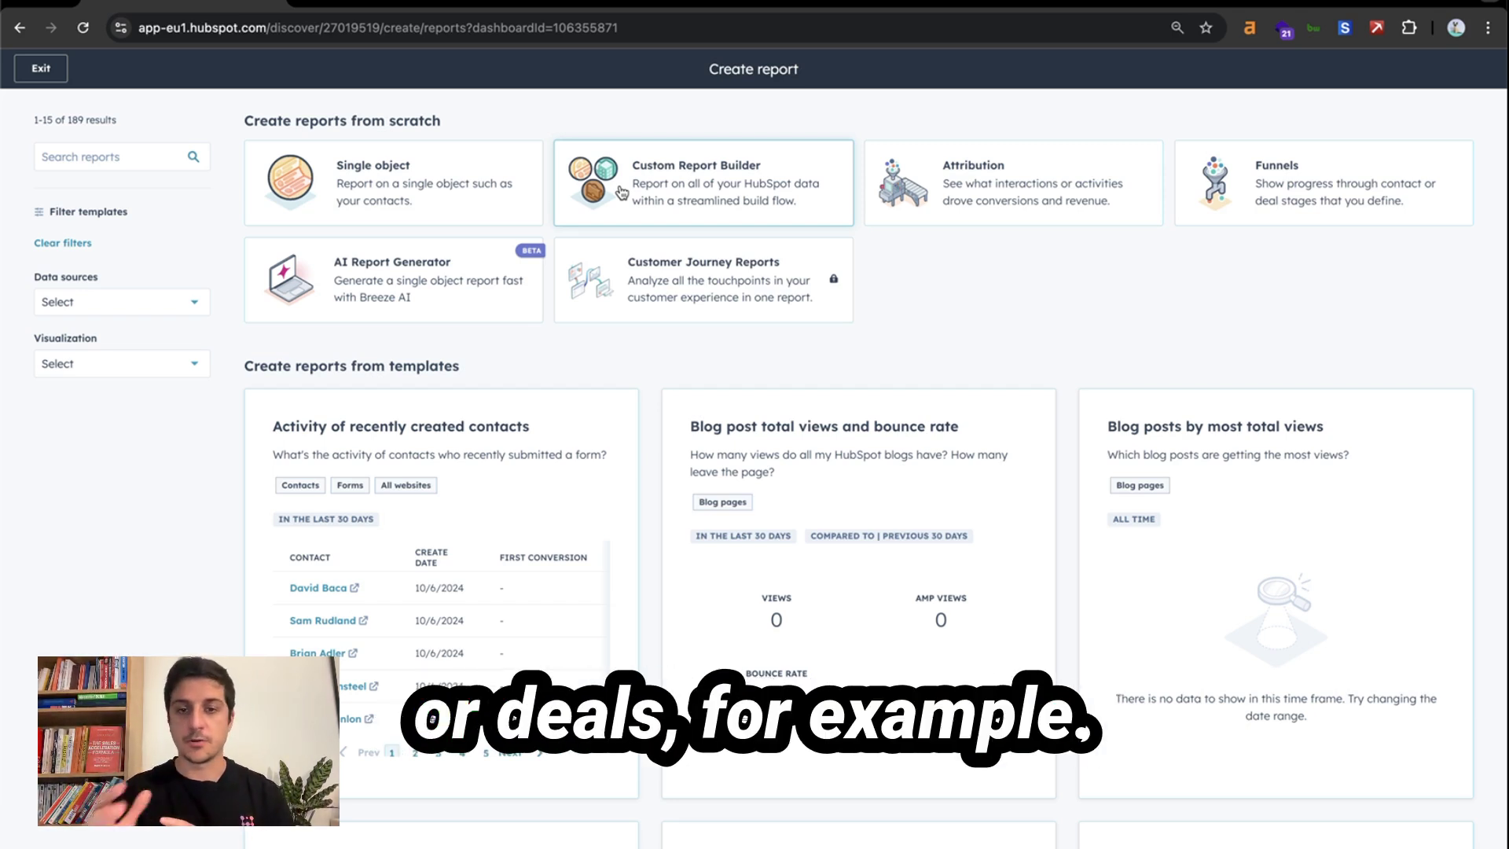
- Start a single-object report with Contacts as the data source
left_click(492, 193)
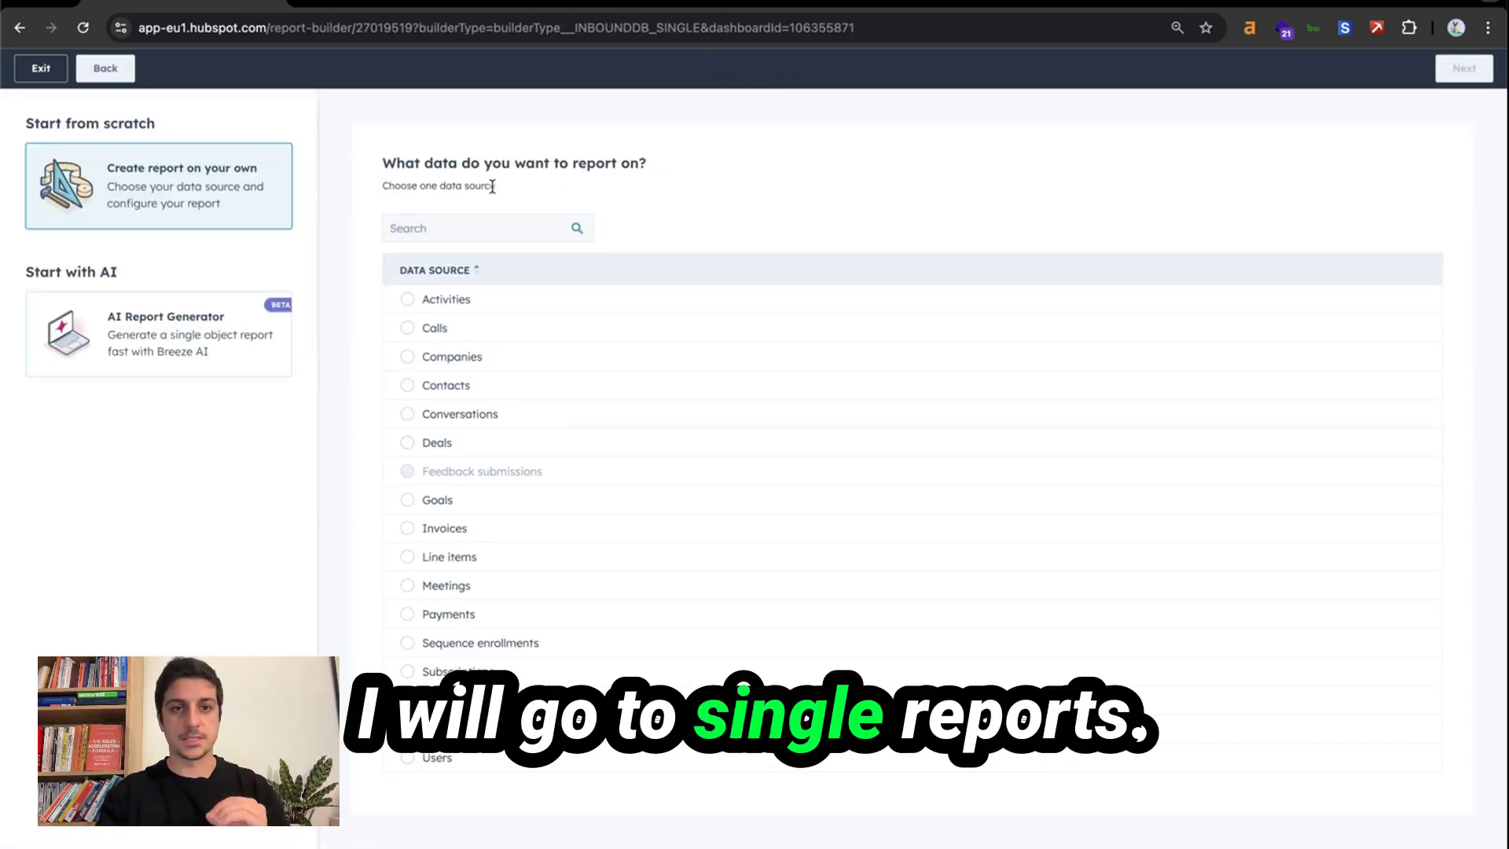
type("con")
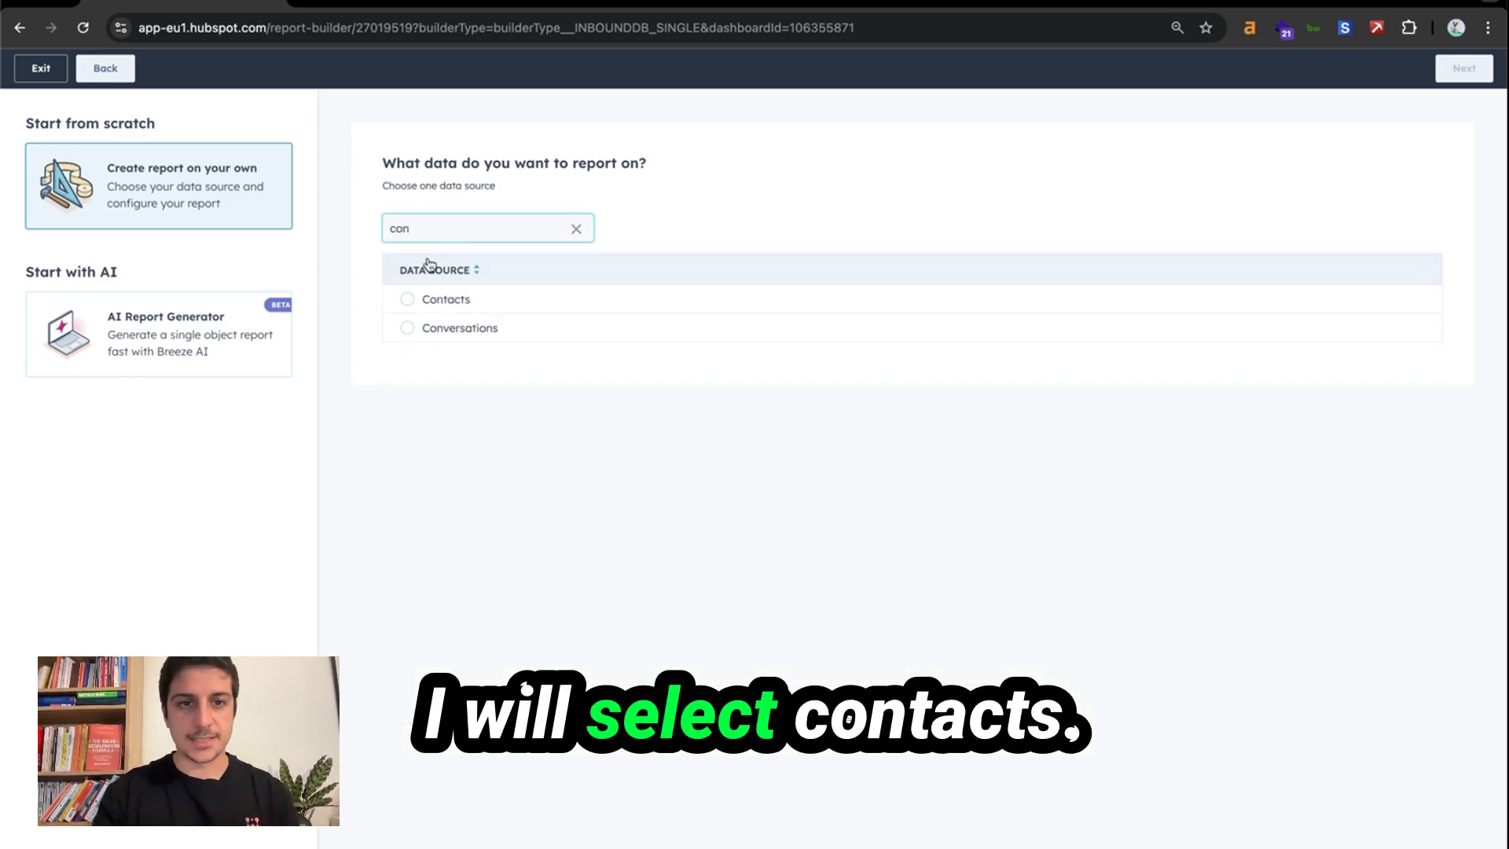
left_click(408, 301)
left_click(1463, 68)
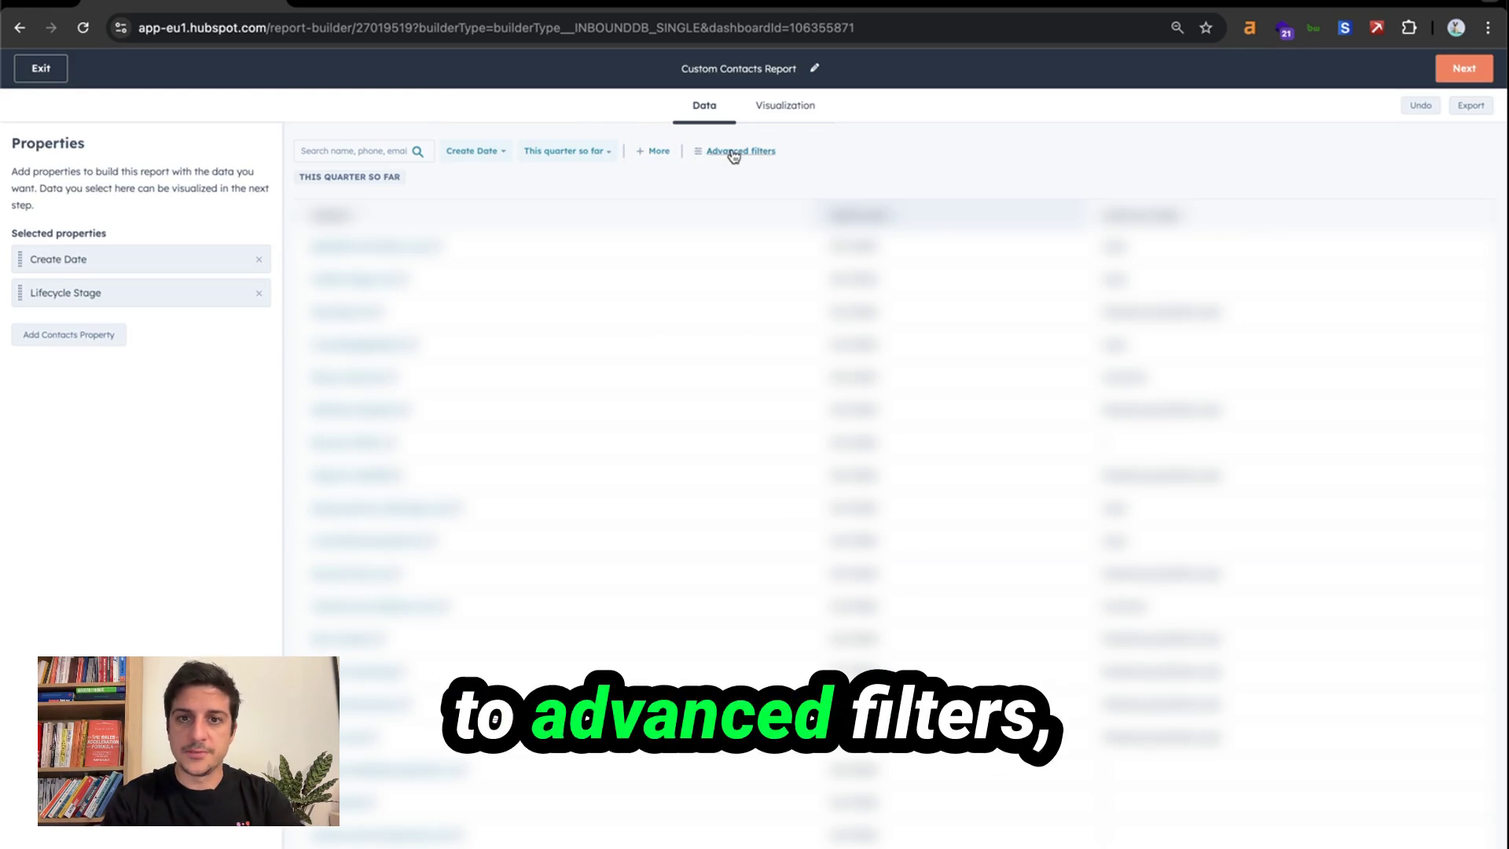
- Filter the report to contacts whose Original source drill-down 2 equals 1451878
left_click(739, 151)
type("origi")
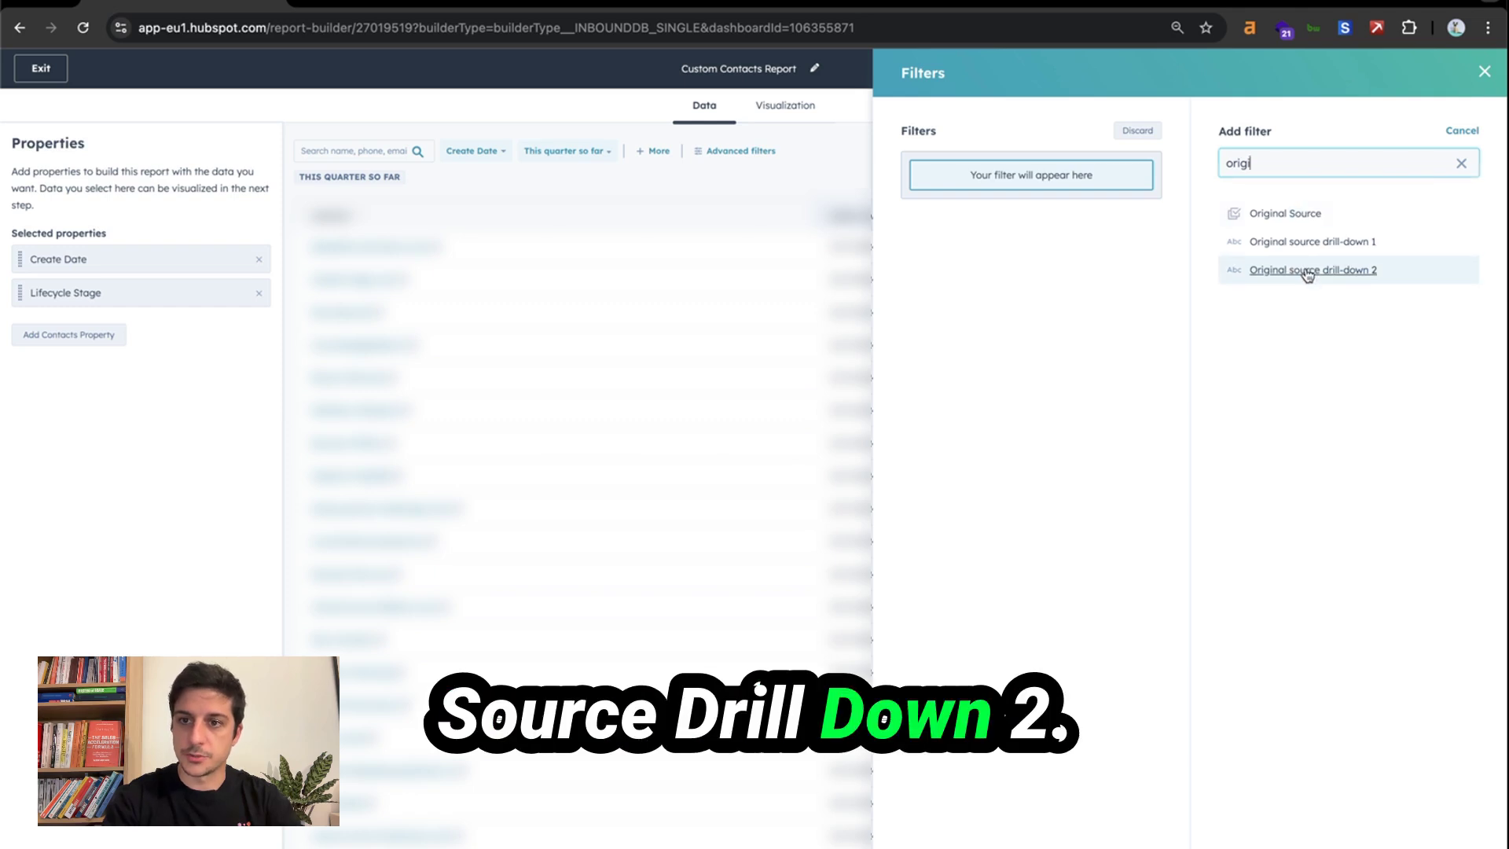
left_click(1313, 270)
left_click(1282, 222)
type("1451878")
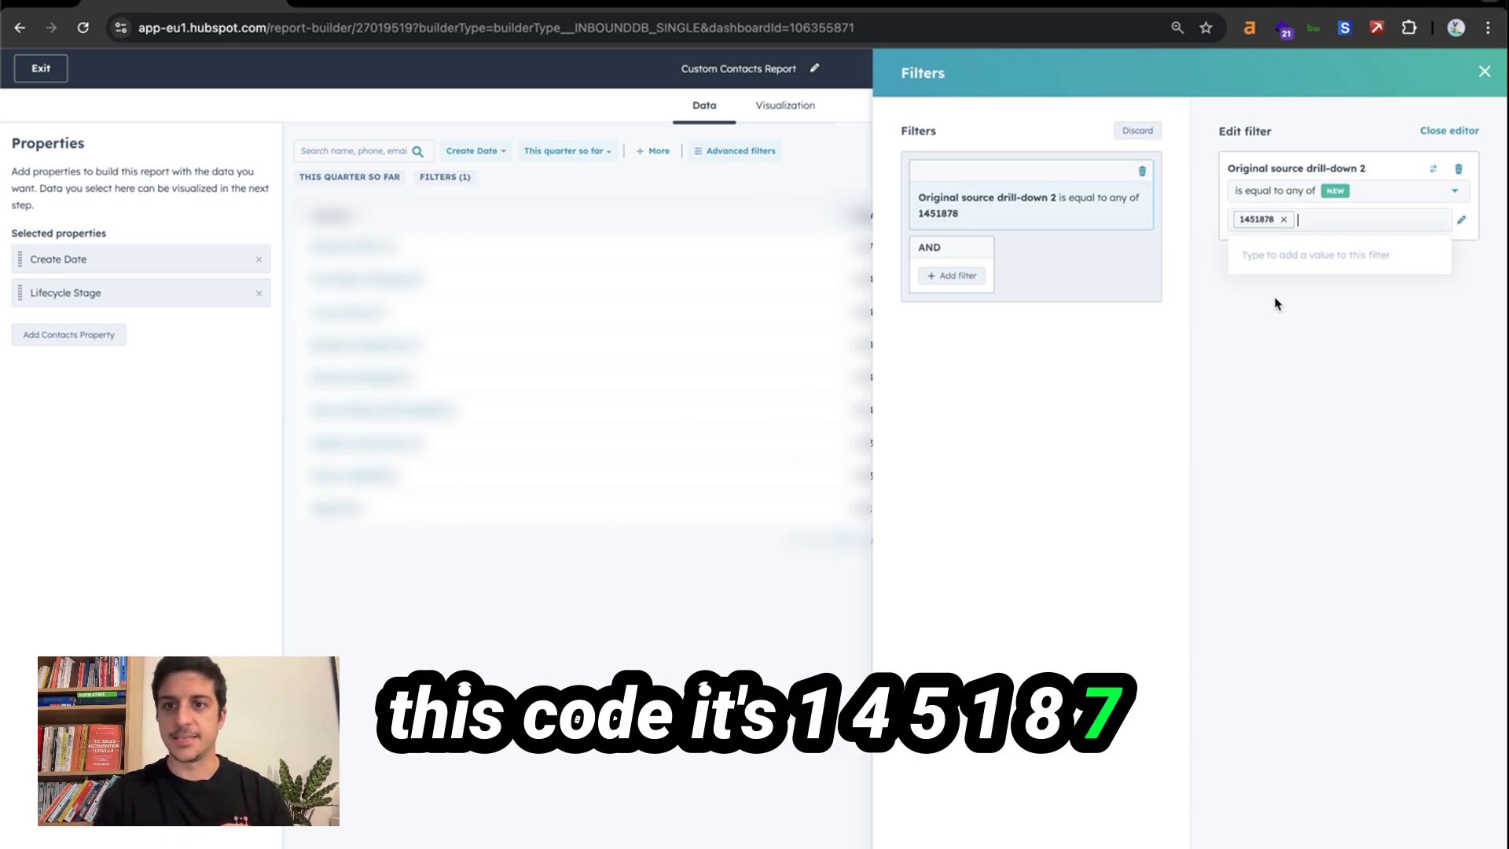
left_click(788, 121)
- Chart Count of Contacts by Create Date as a weekly column chart
left_click(788, 120)
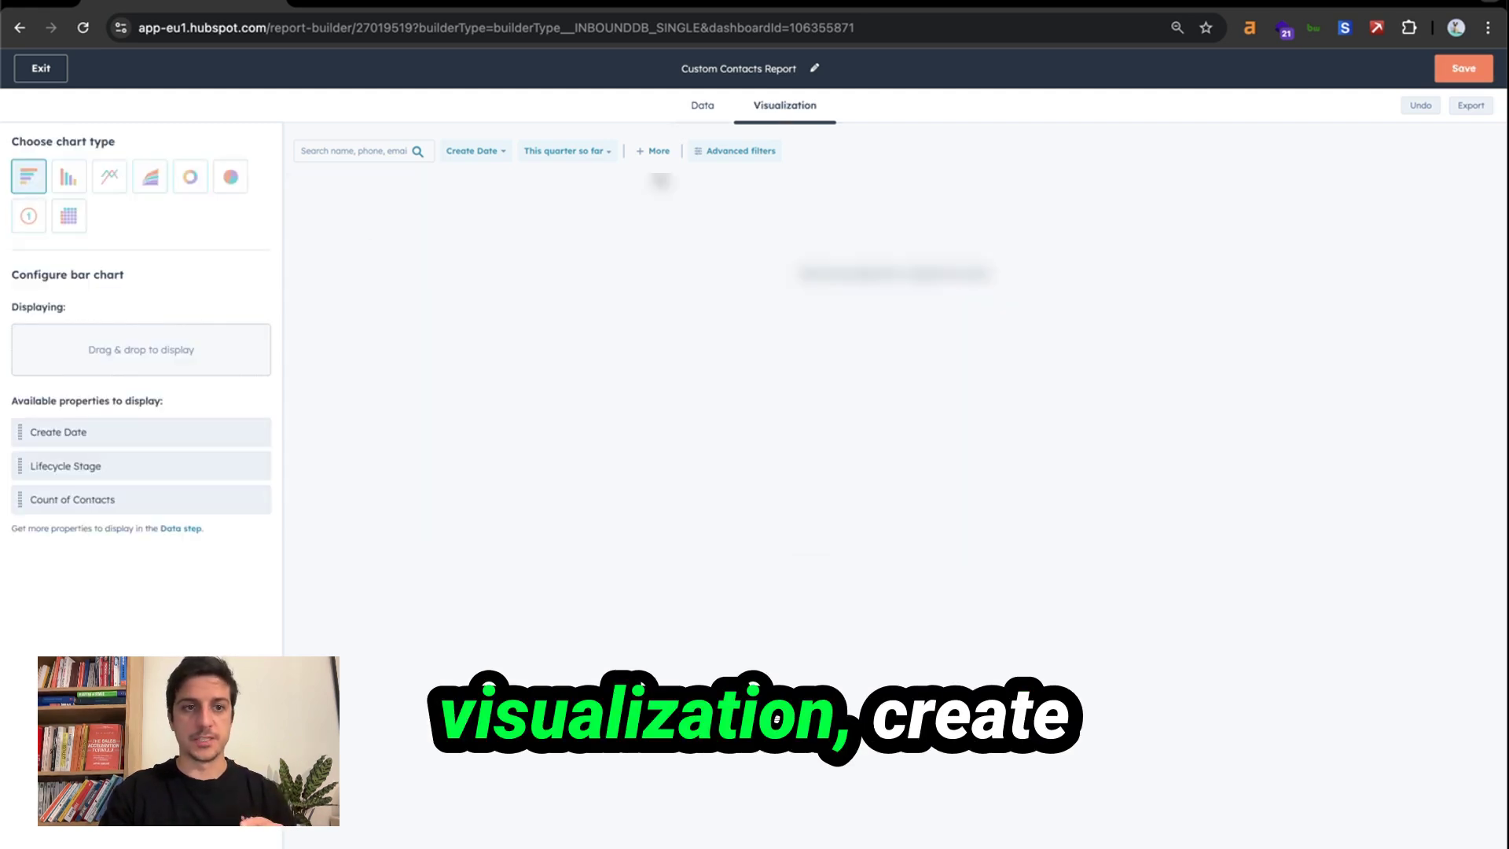
left_click_drag(118, 432, 121, 354)
left_click_drag(118, 495, 157, 382)
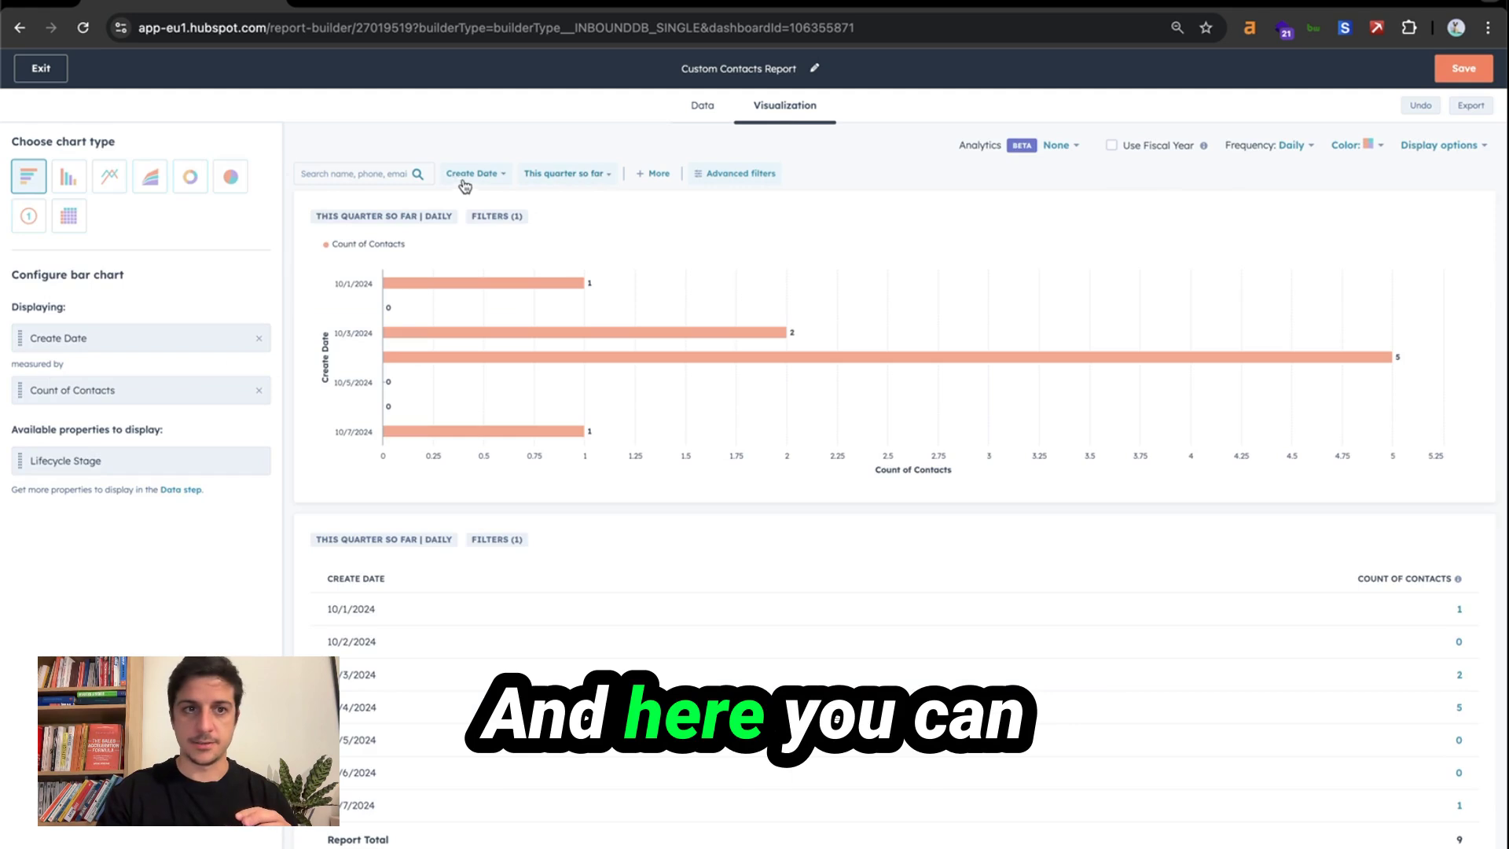
left_click(65, 183)
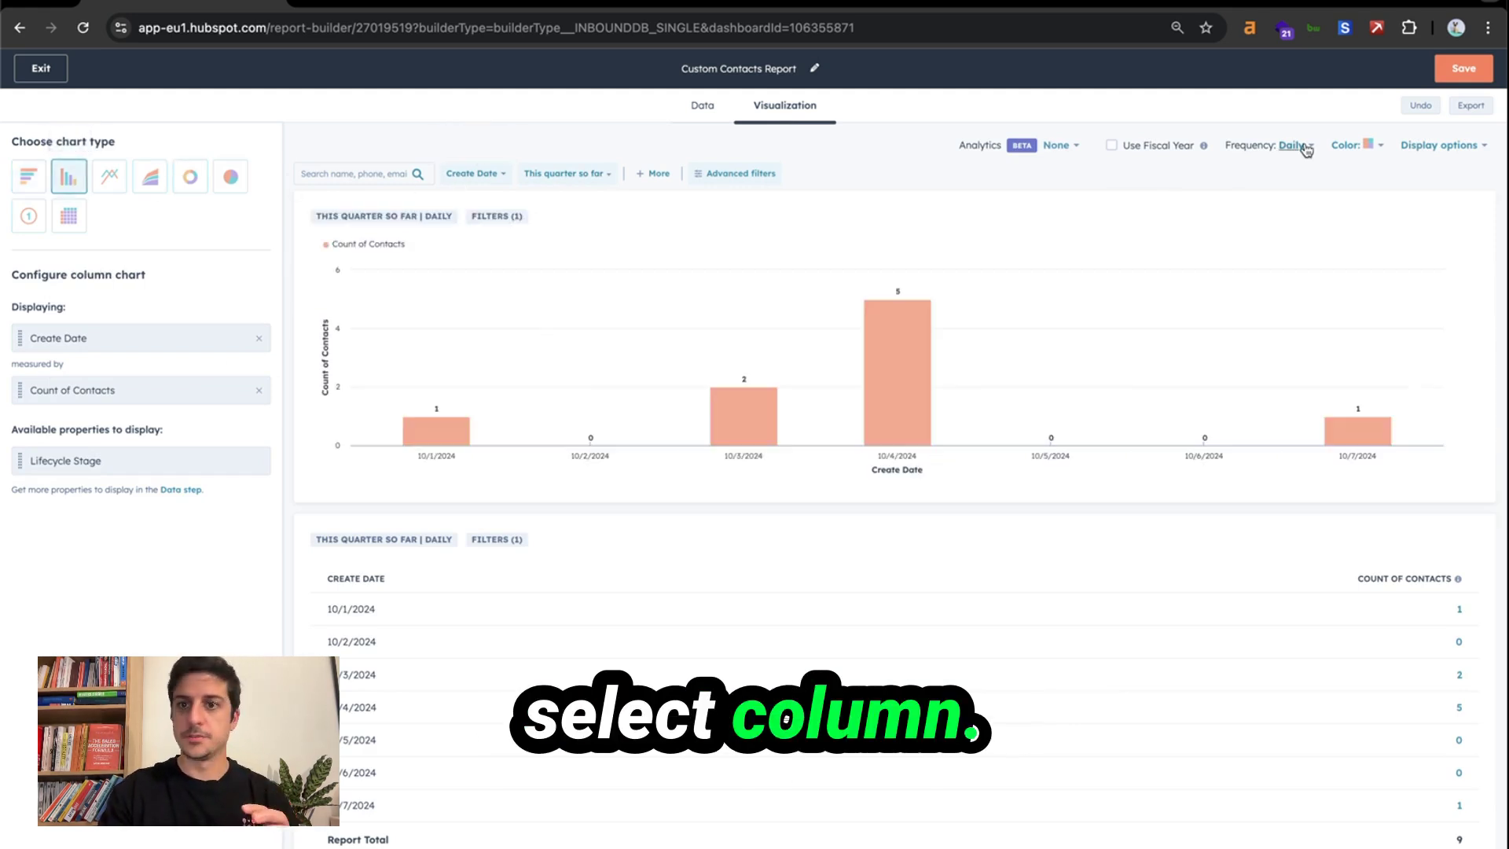
left_click(1295, 146)
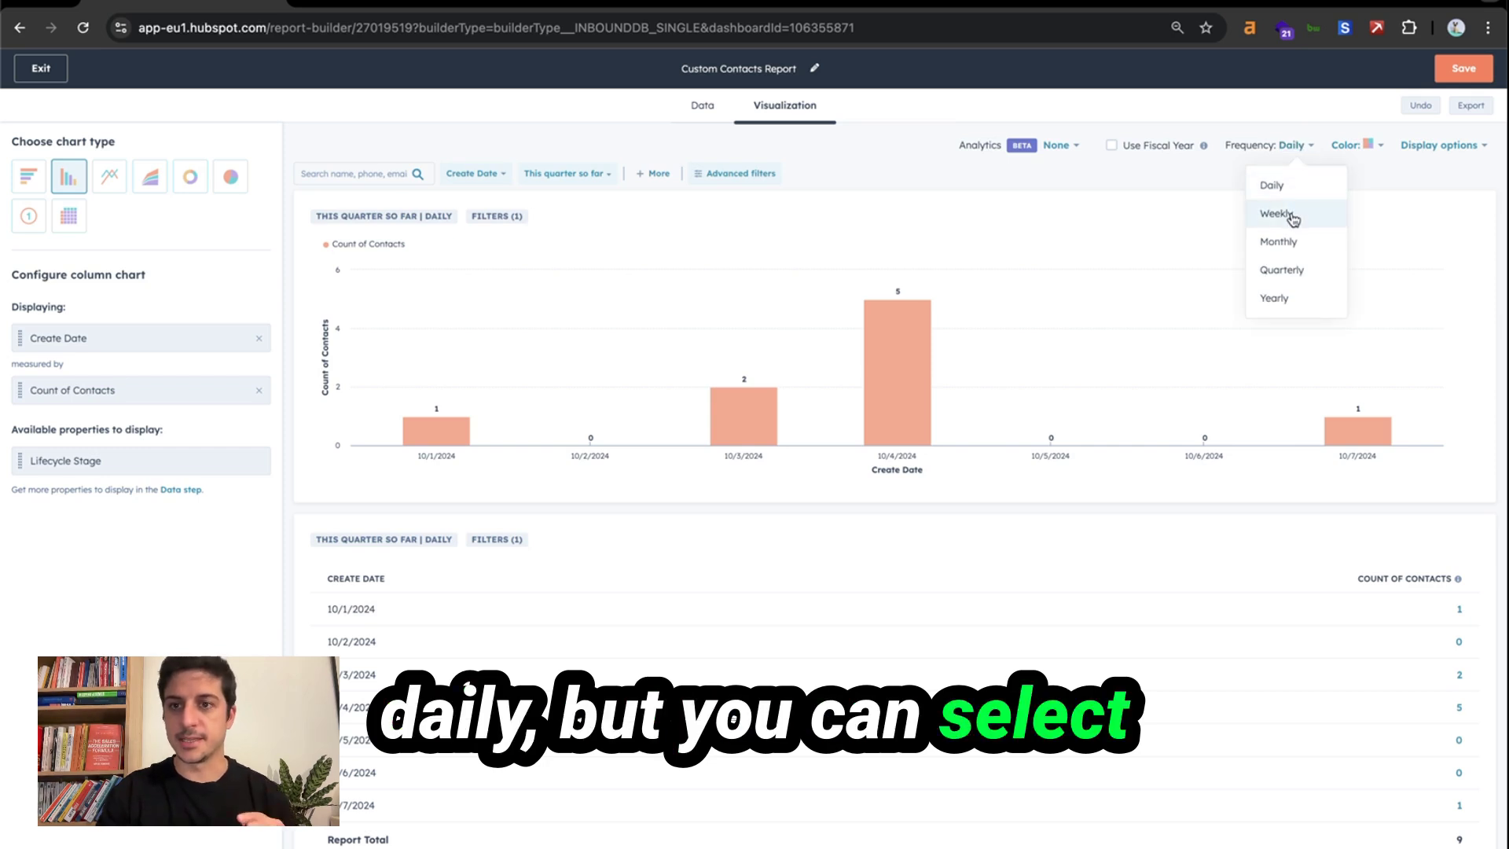
left_click(1289, 215)
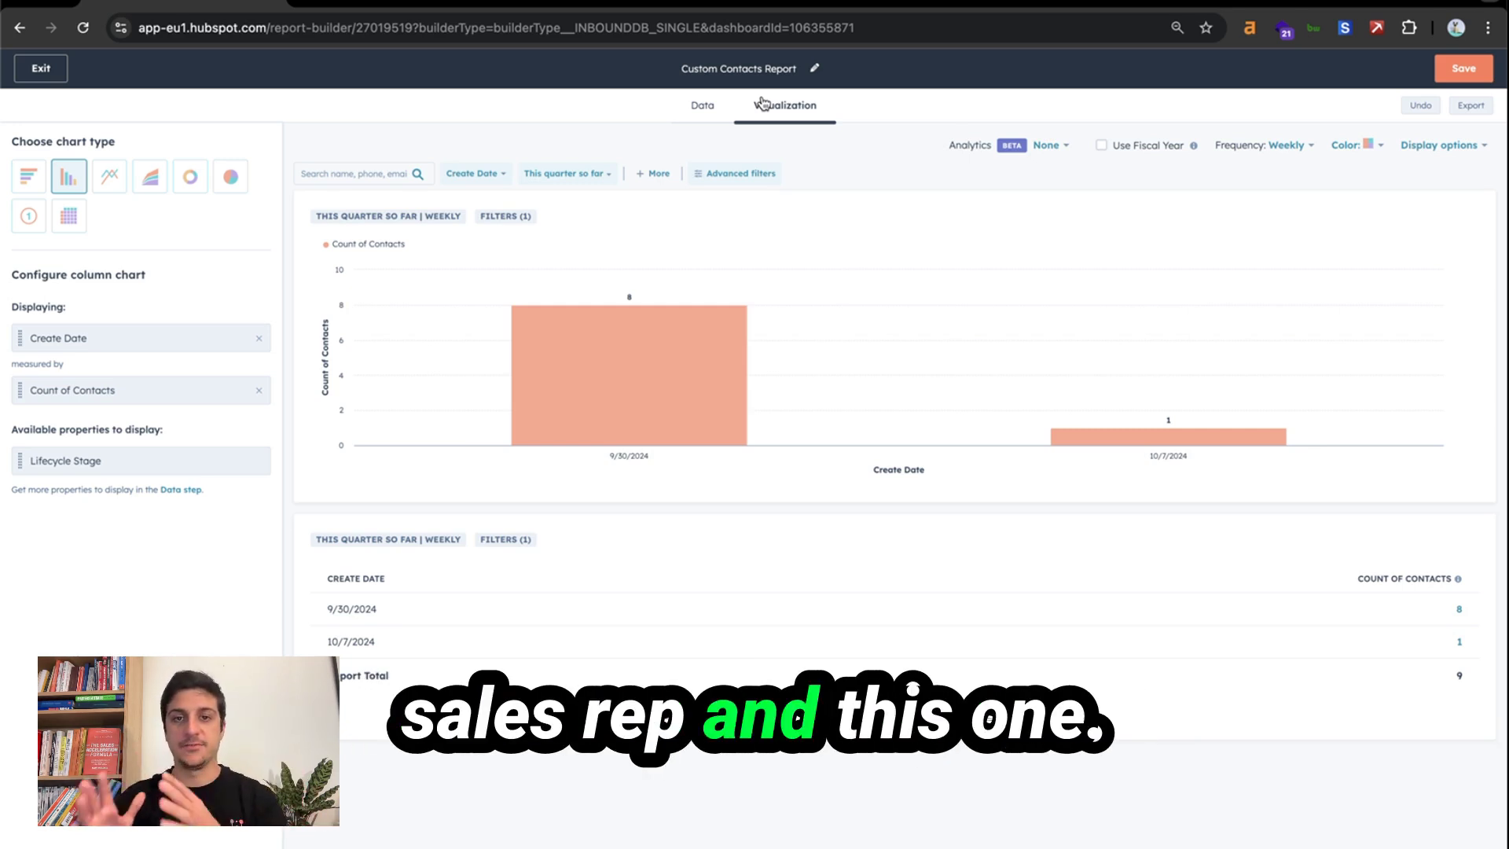
- Add the Contact owner property and break the weekly chart down by it
left_click(703, 104)
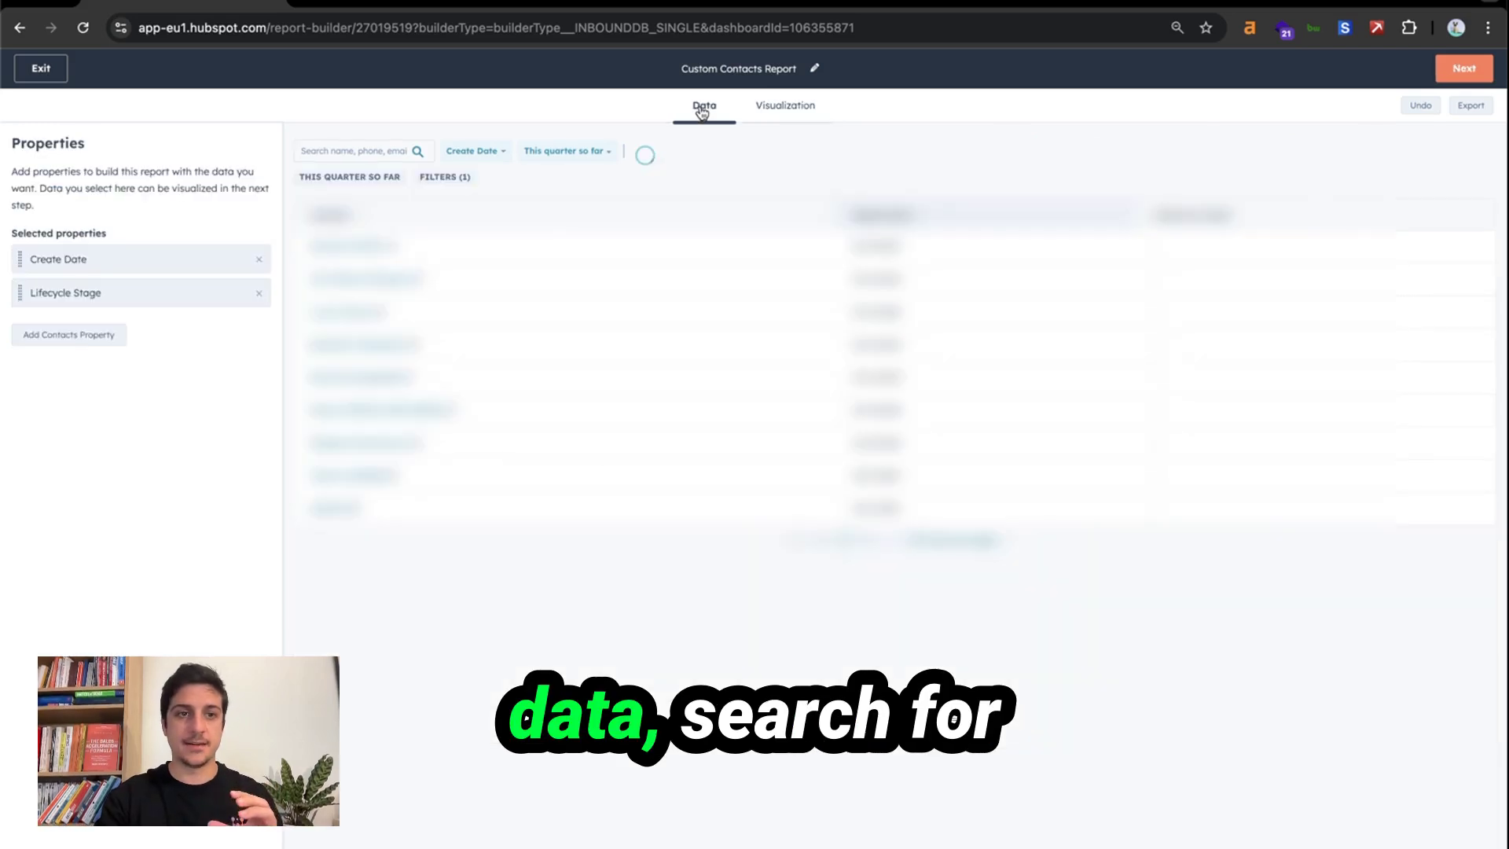
left_click(88, 337)
type("contact o")
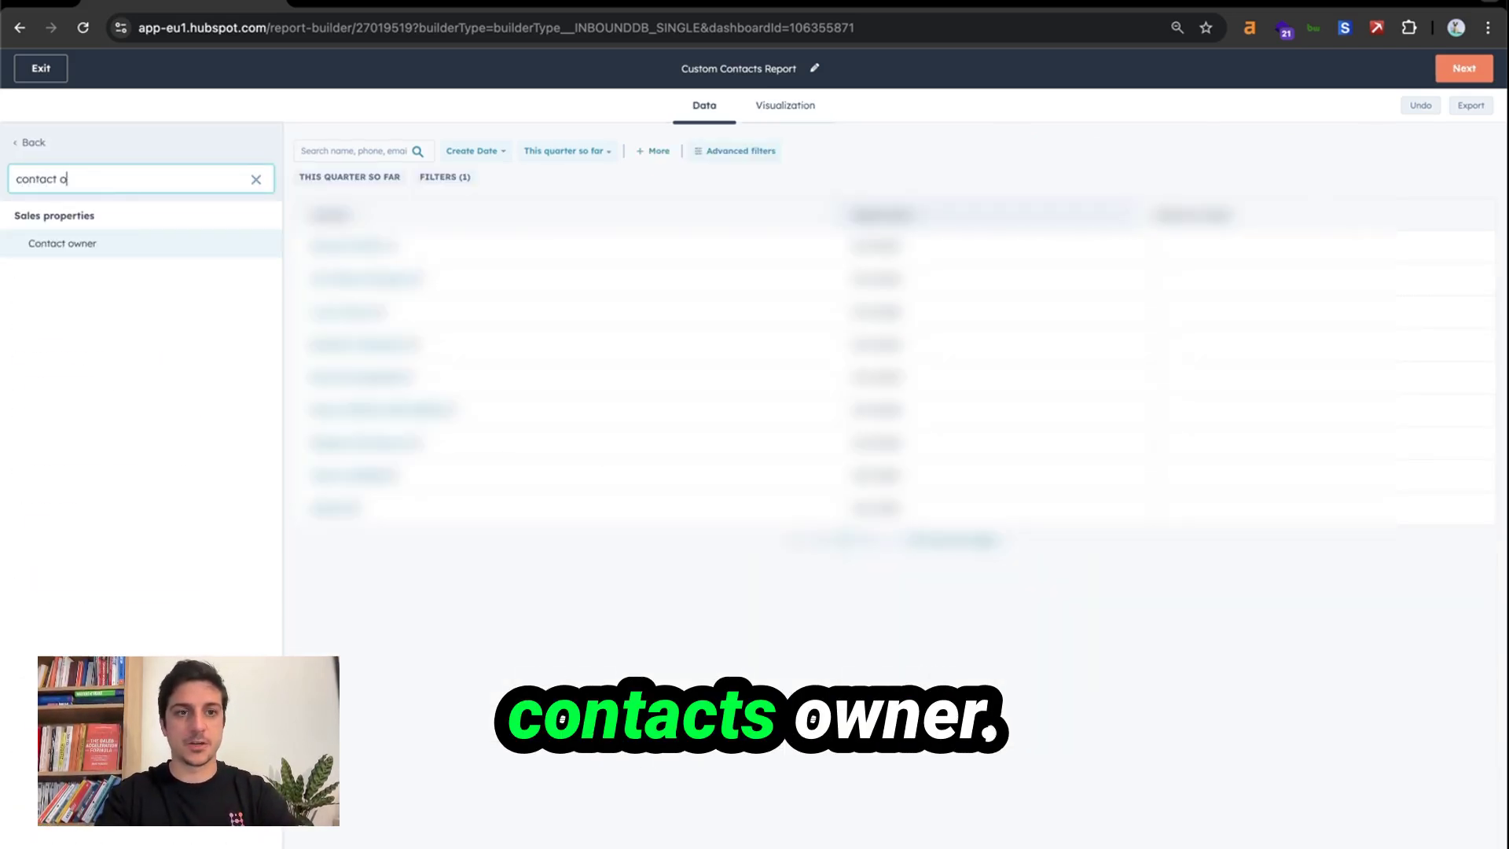
left_click(63, 243)
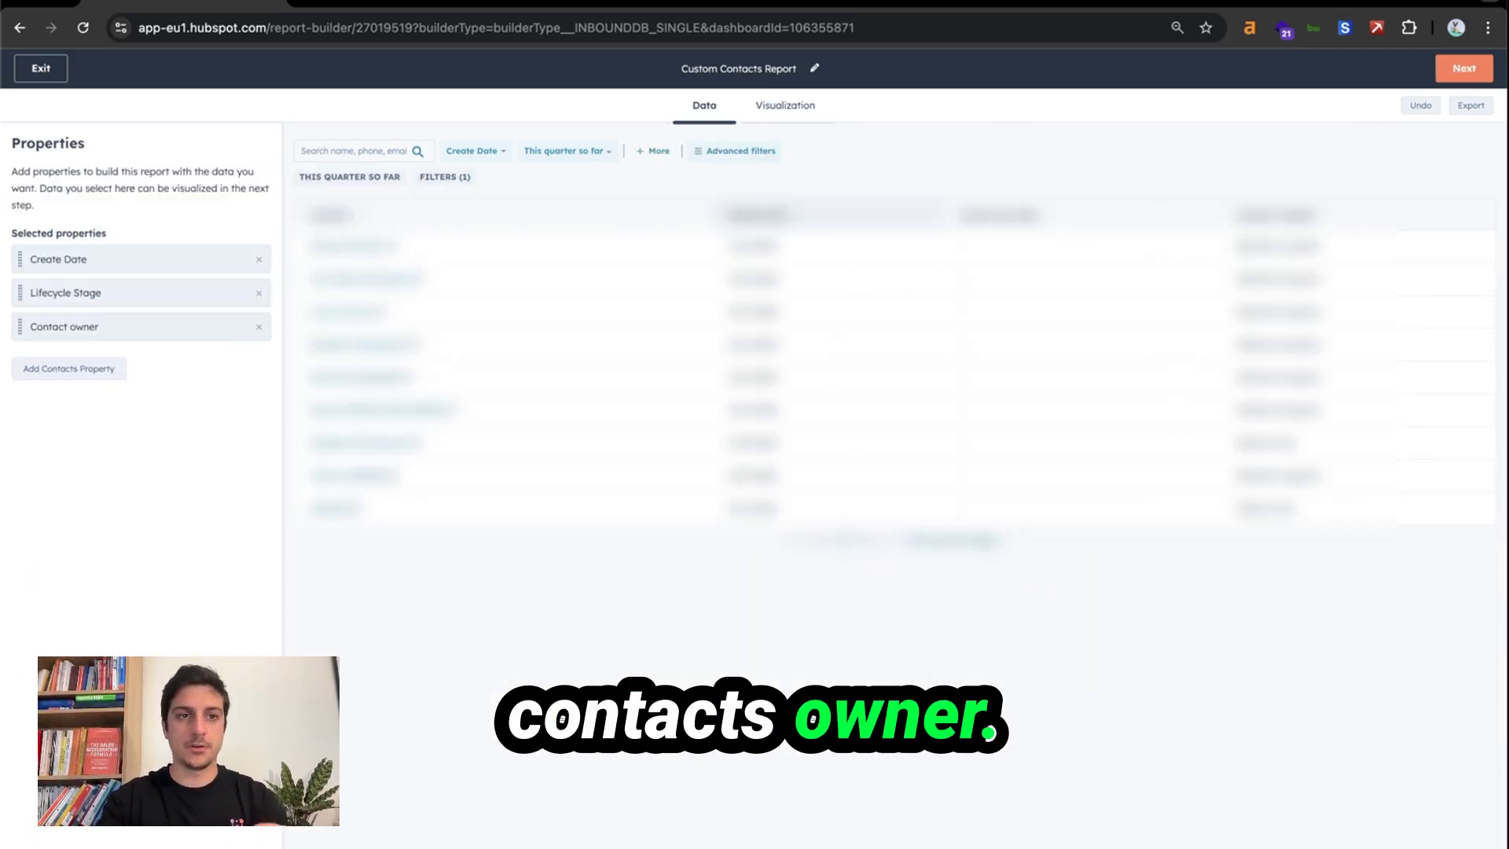
left_click(787, 106)
left_click_drag(118, 460, 134, 375)
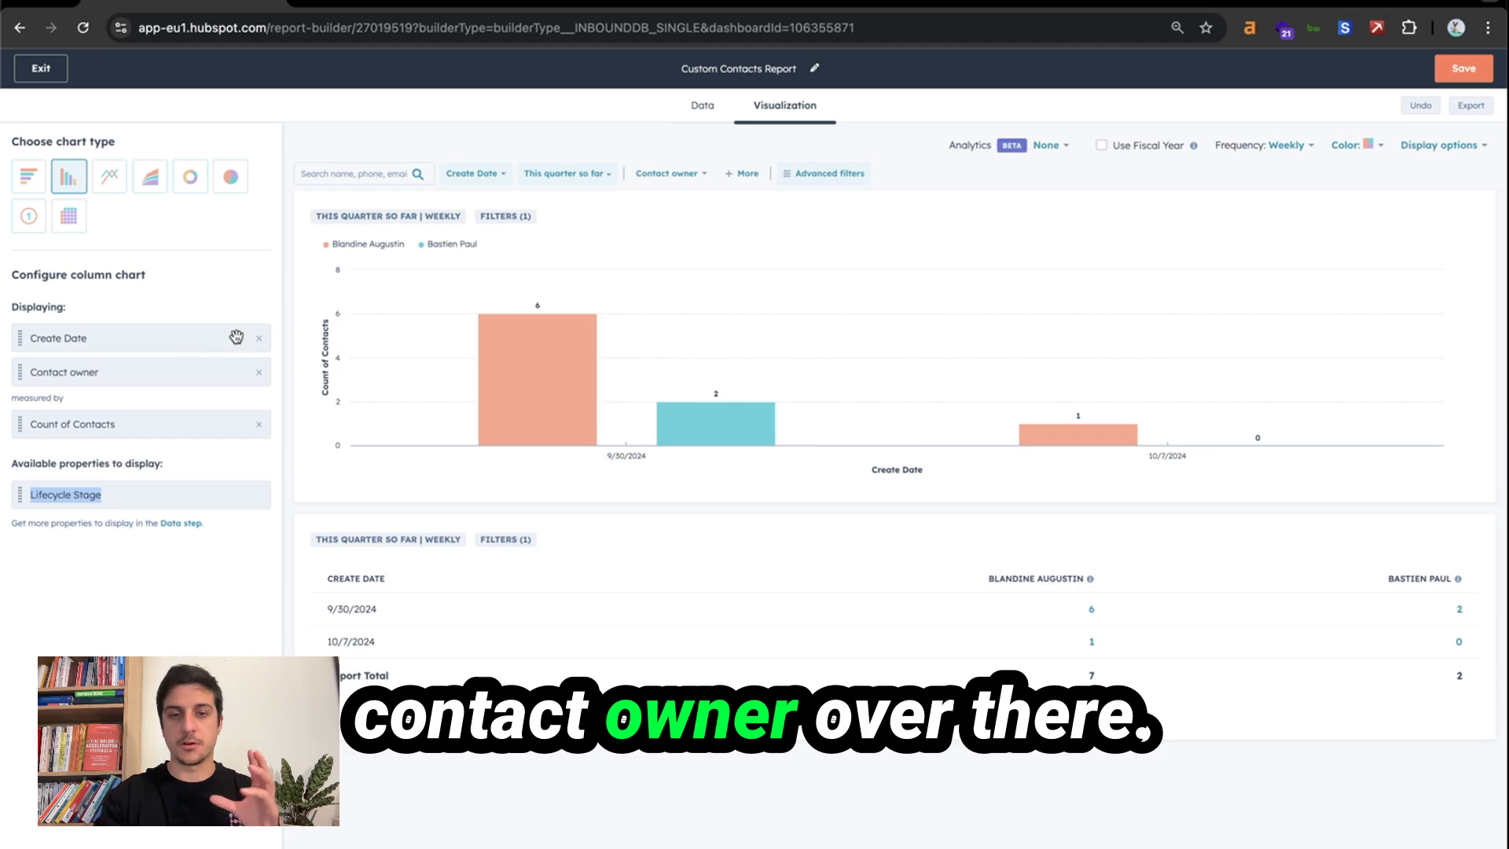
mouse_move(566, 393)
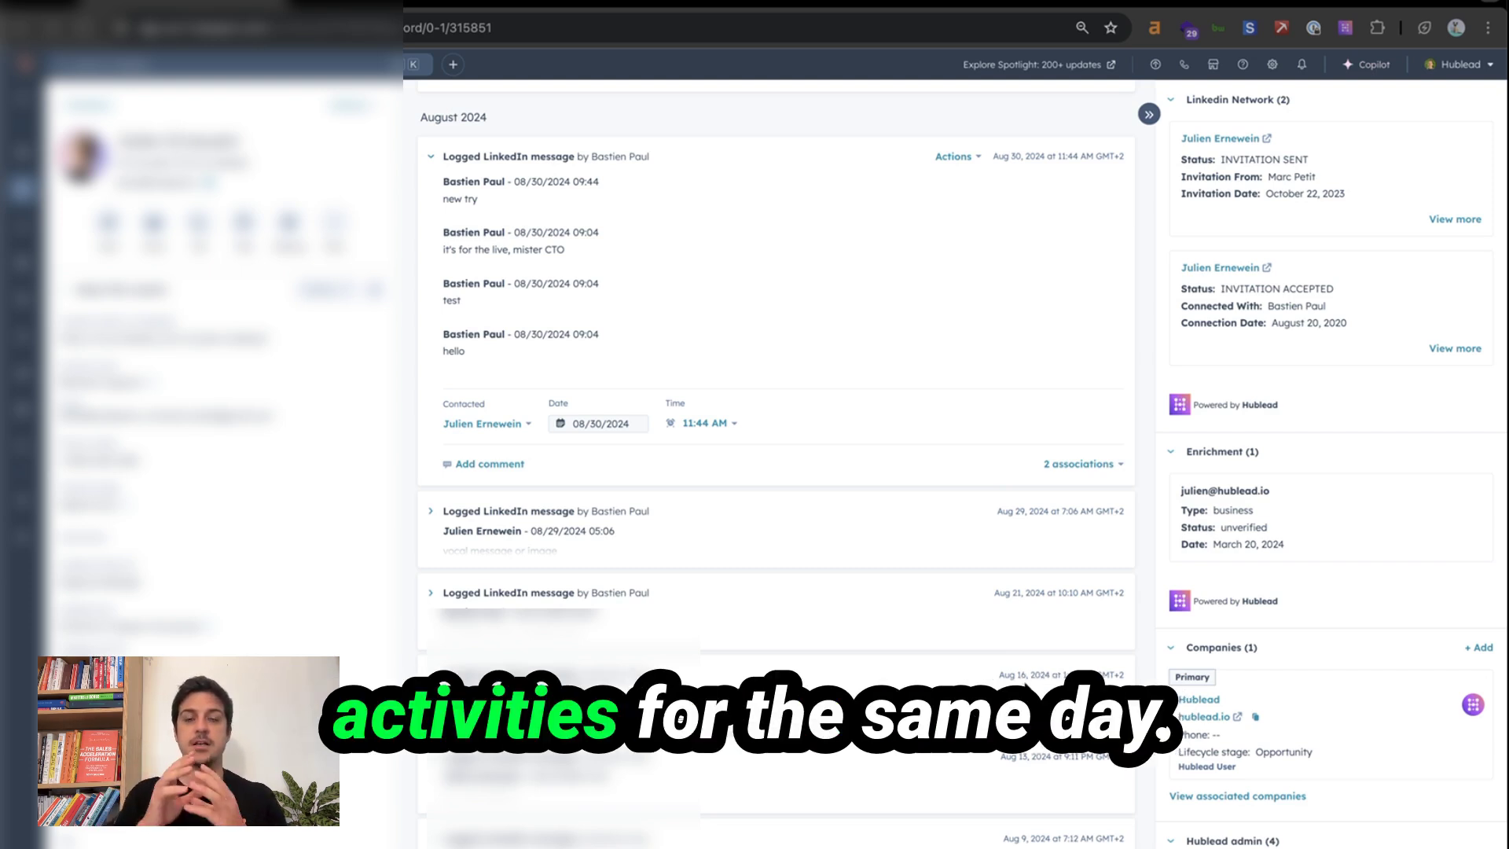
- Scroll the contact's Activities timeline back to the top
scroll(895, 252, "up", 15)
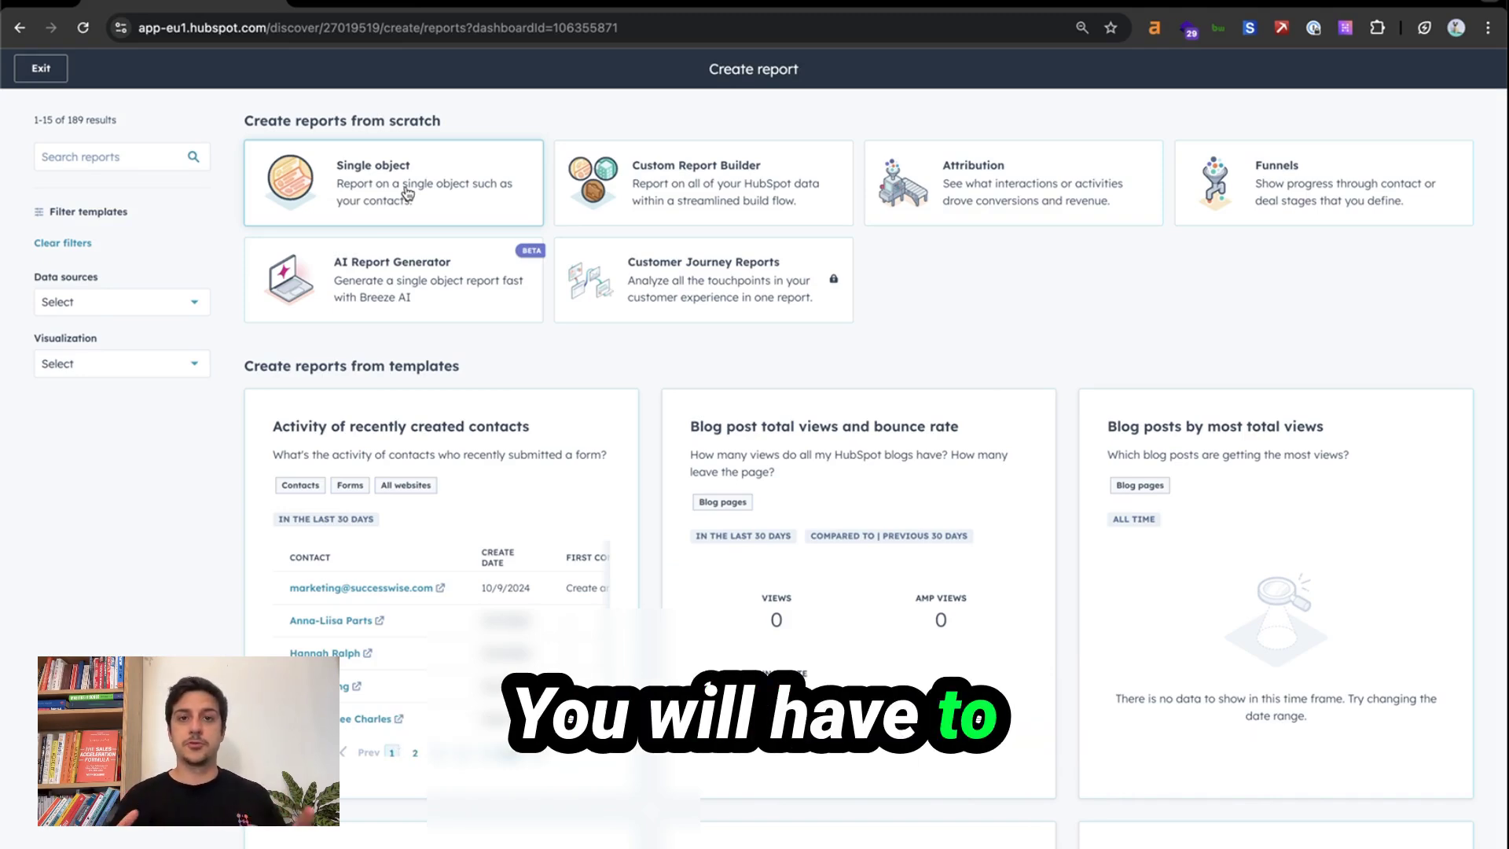
- Build a single-object Activities report charting Count of Activities by Activity type
left_click(408, 191)
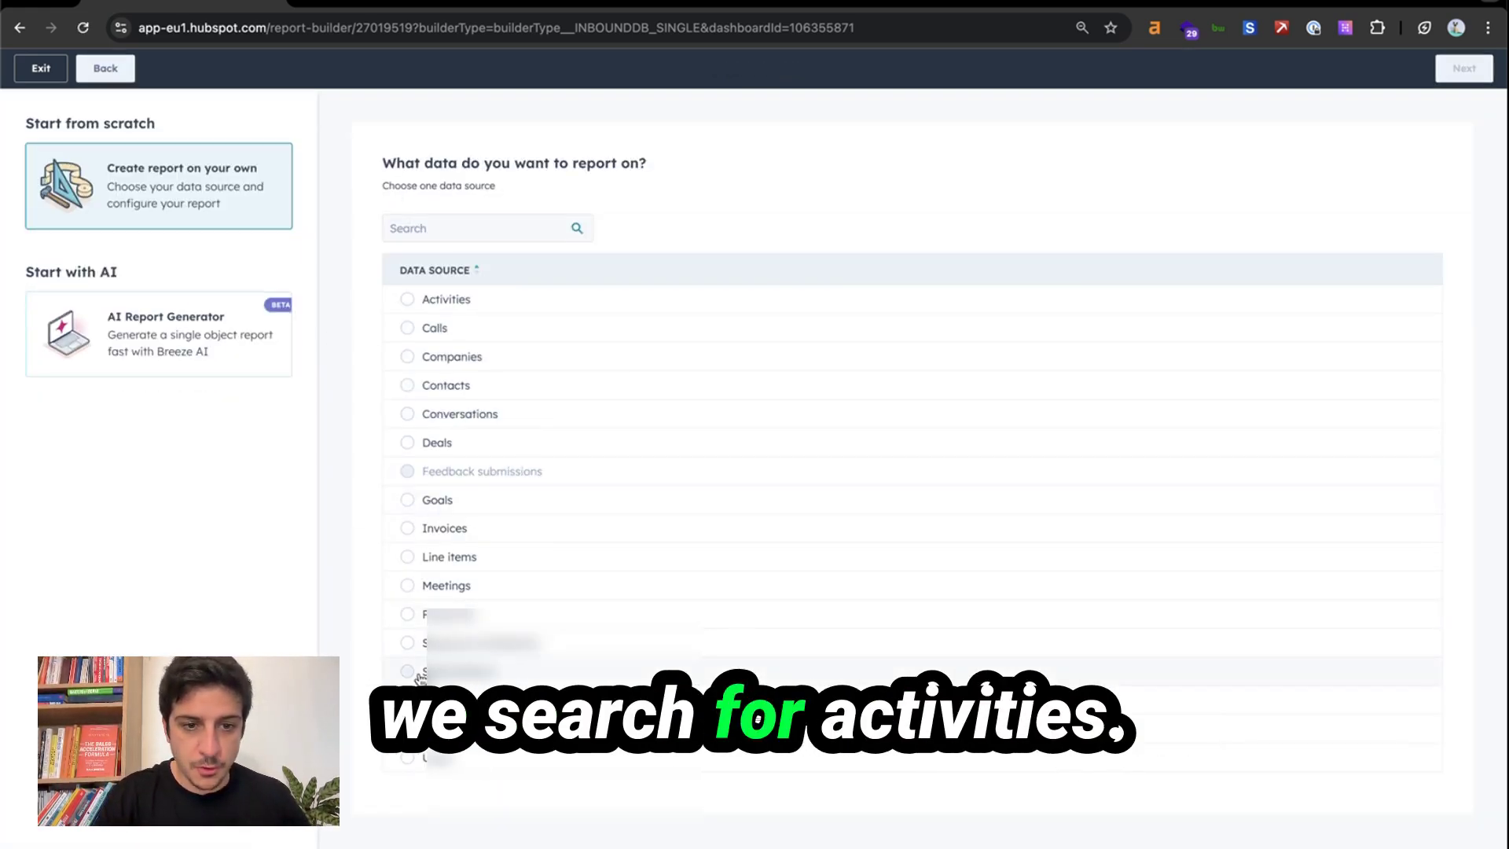
left_click(407, 298)
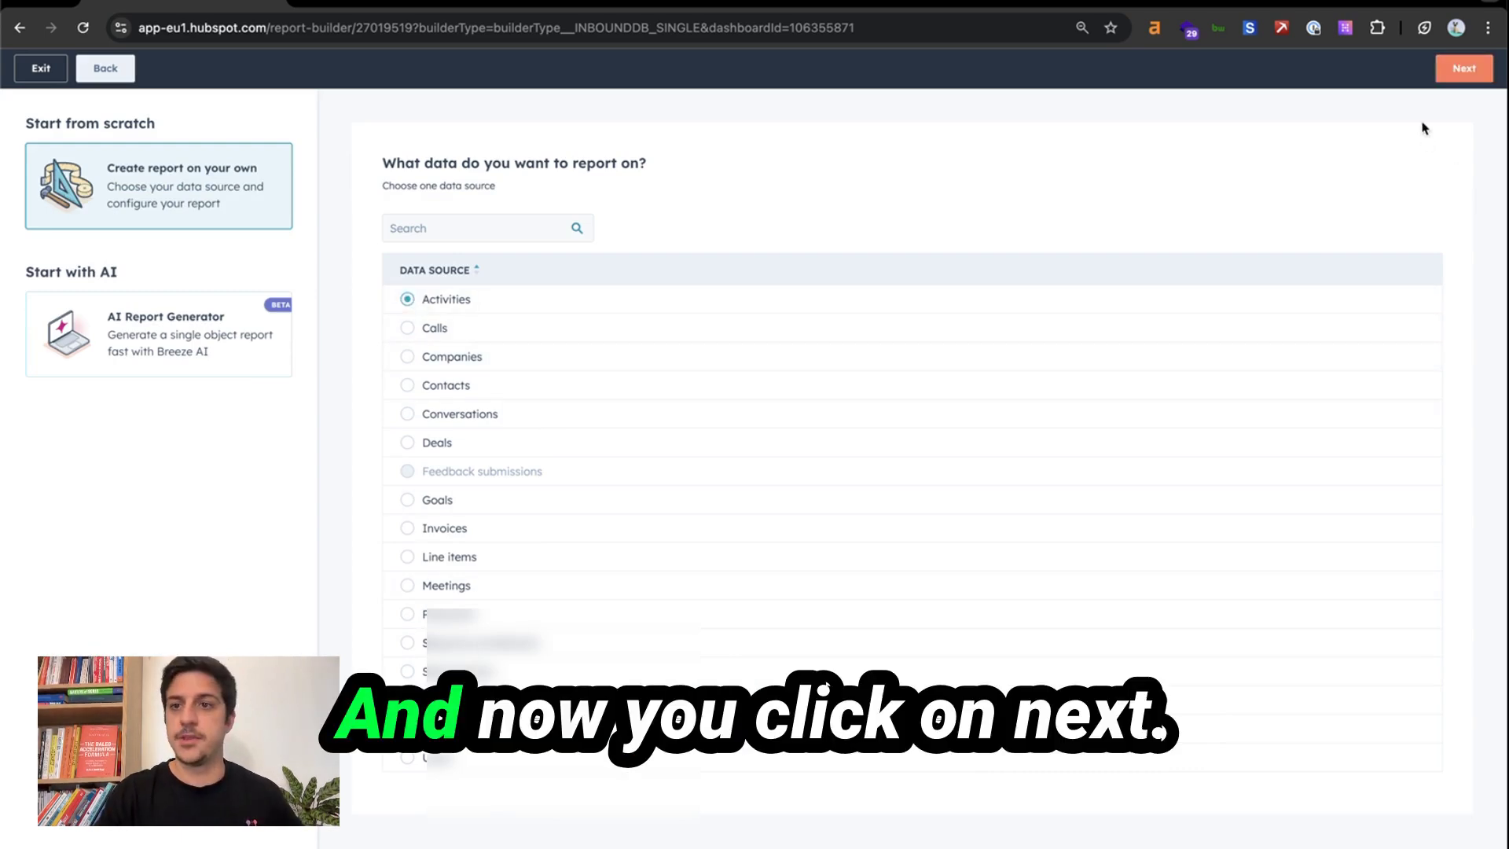
left_click(1463, 68)
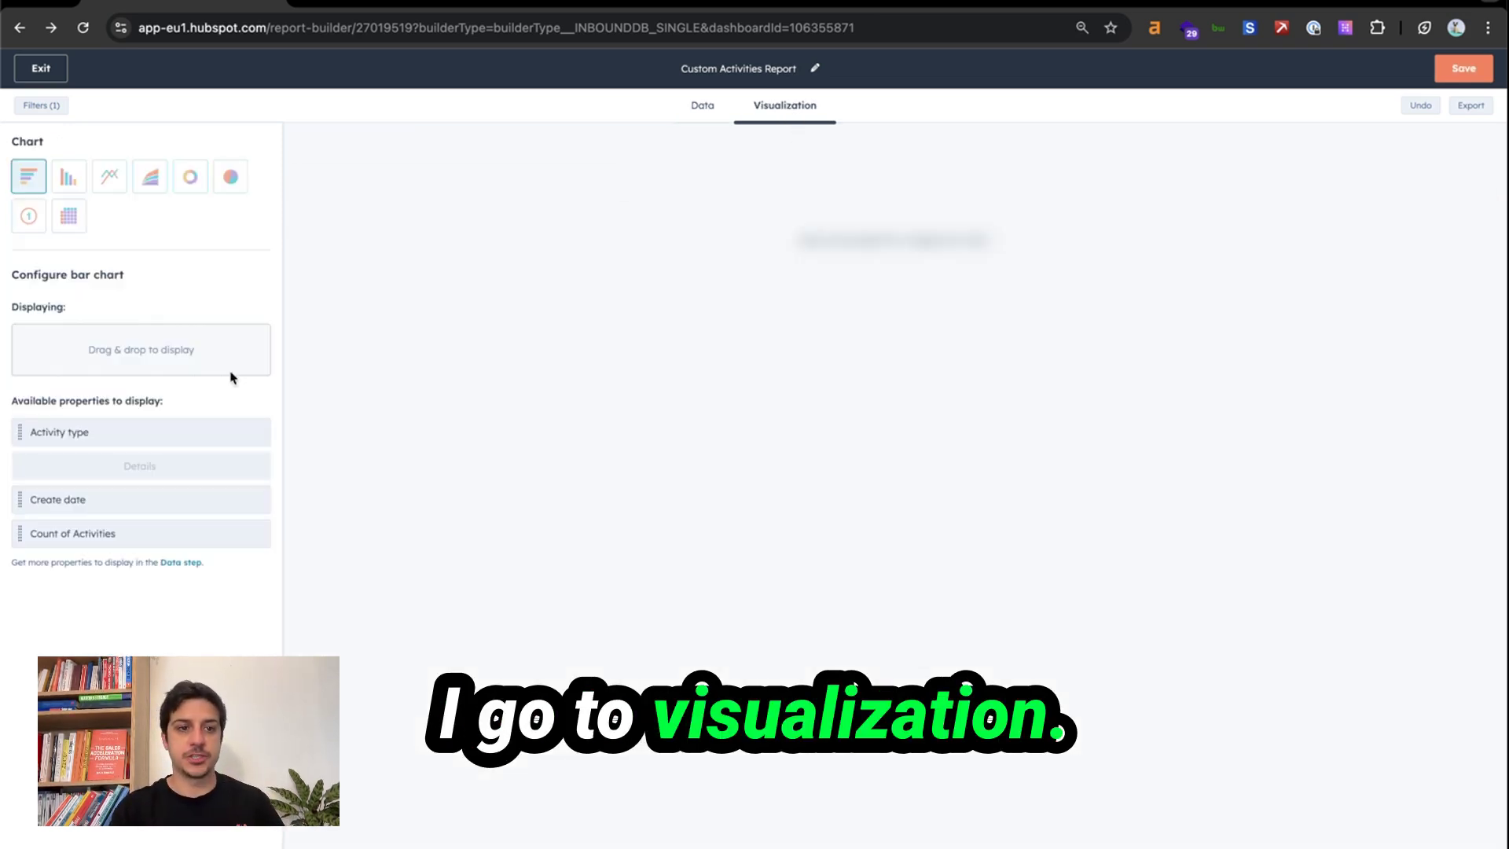
left_click_drag(176, 434, 181, 368)
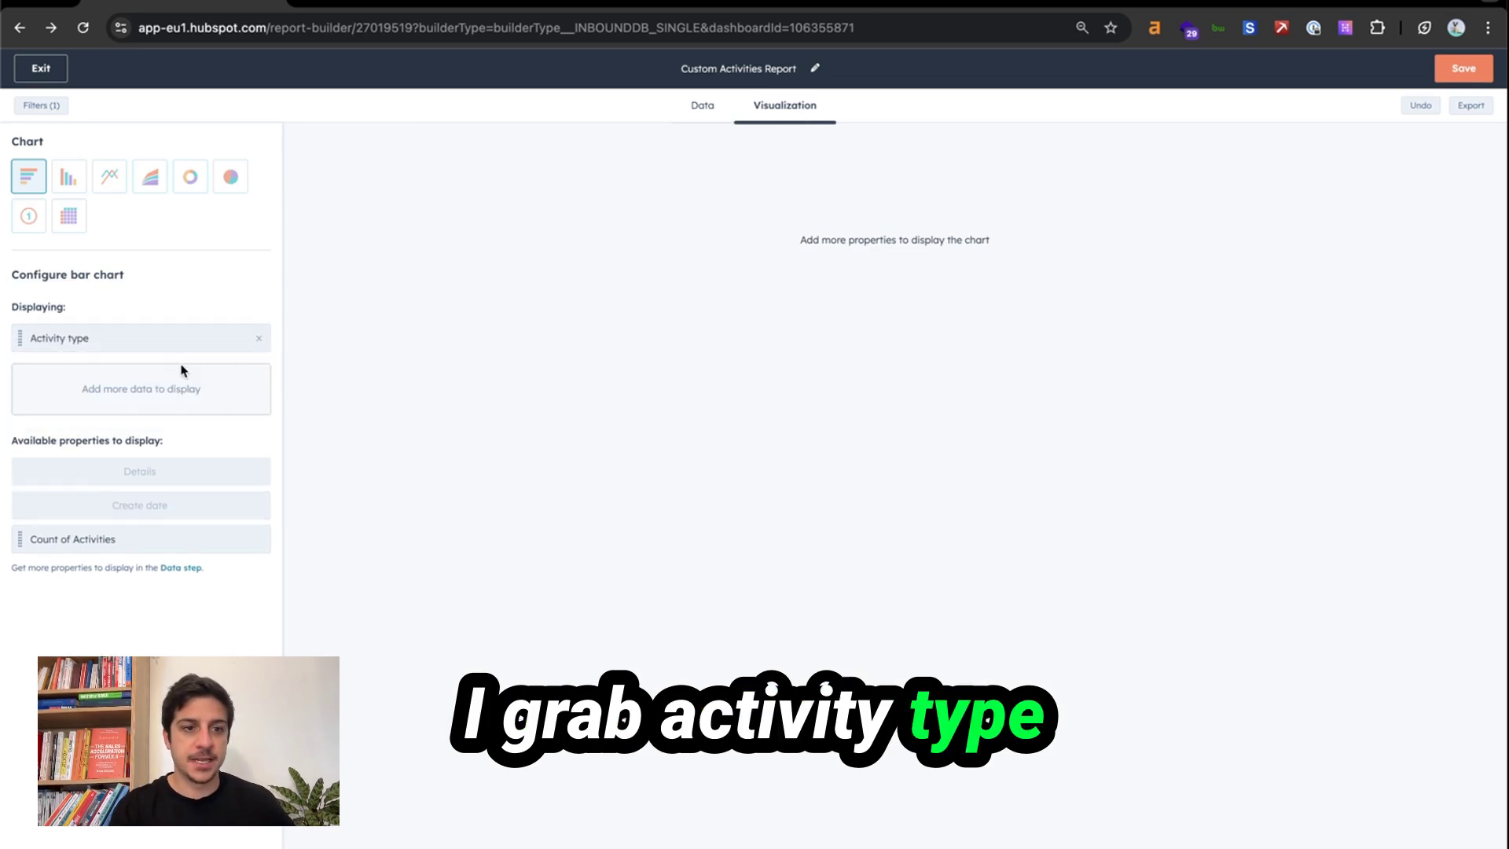
left_click_drag(118, 535, 128, 397)
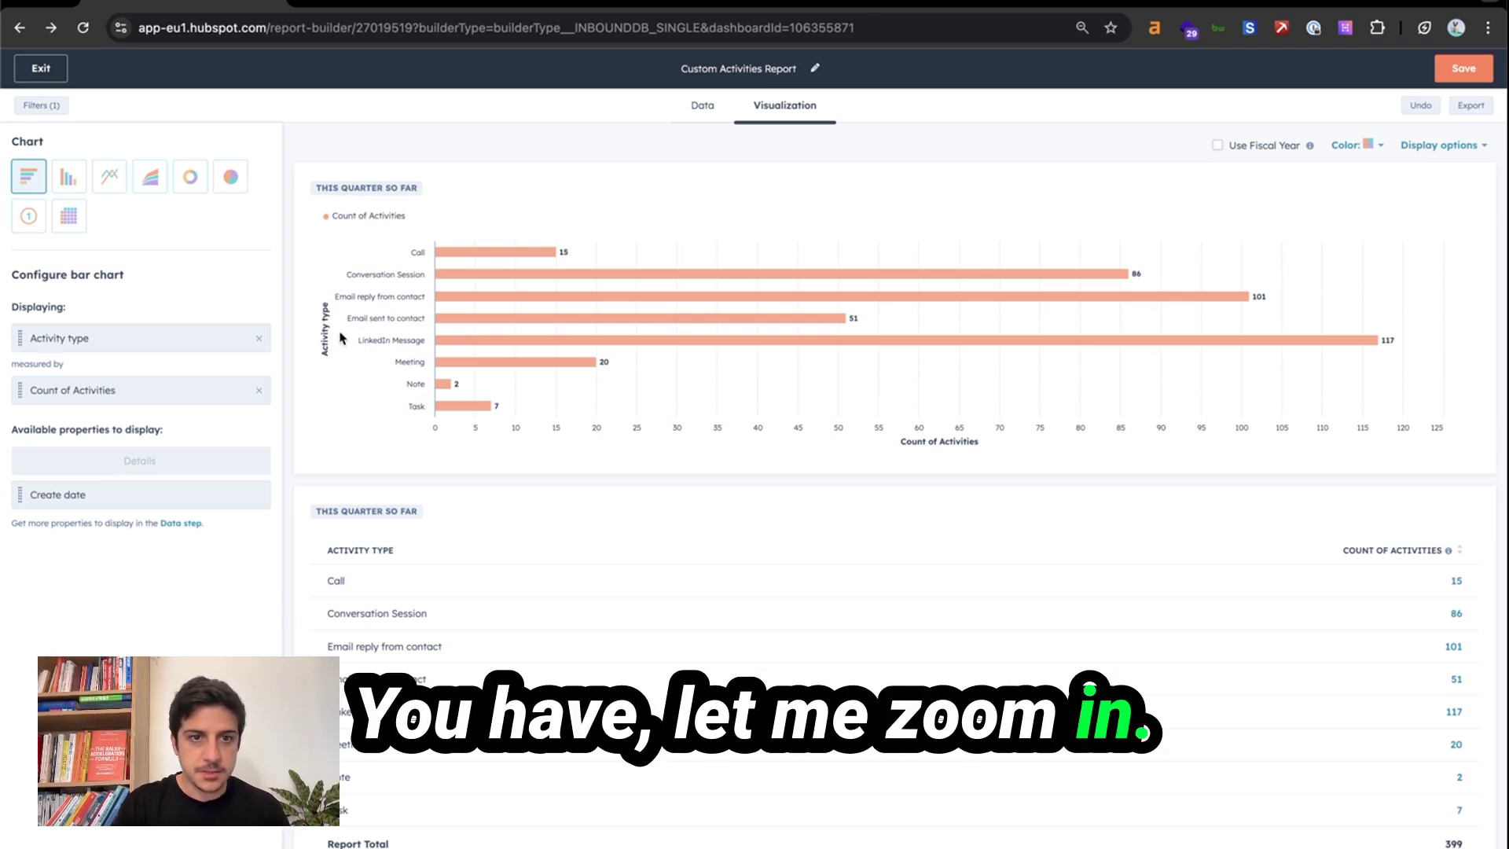
scroll(340, 338, "up", 5)
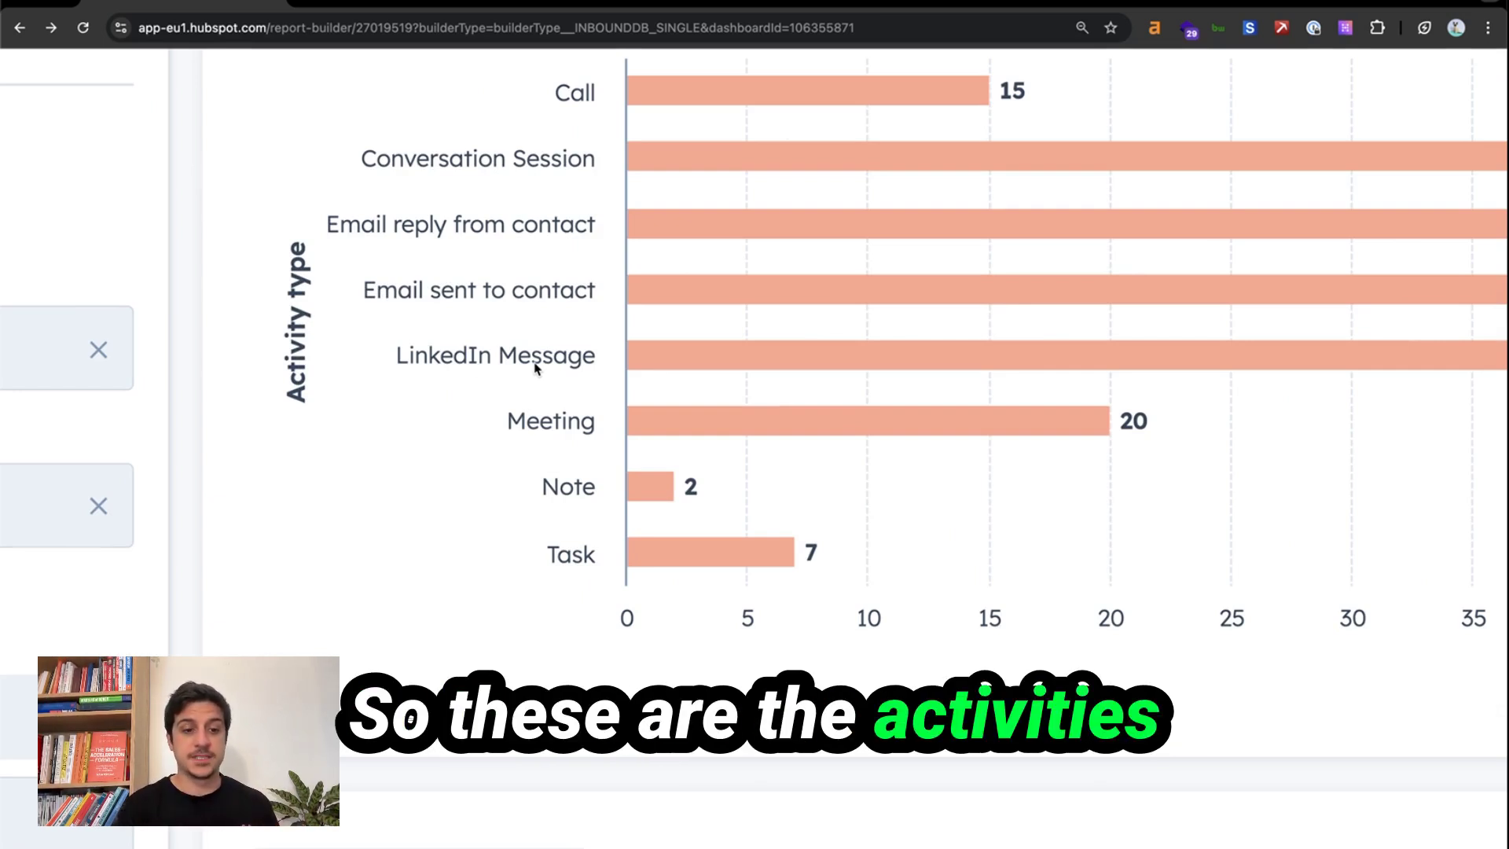
scroll(537, 368, "down", 5)
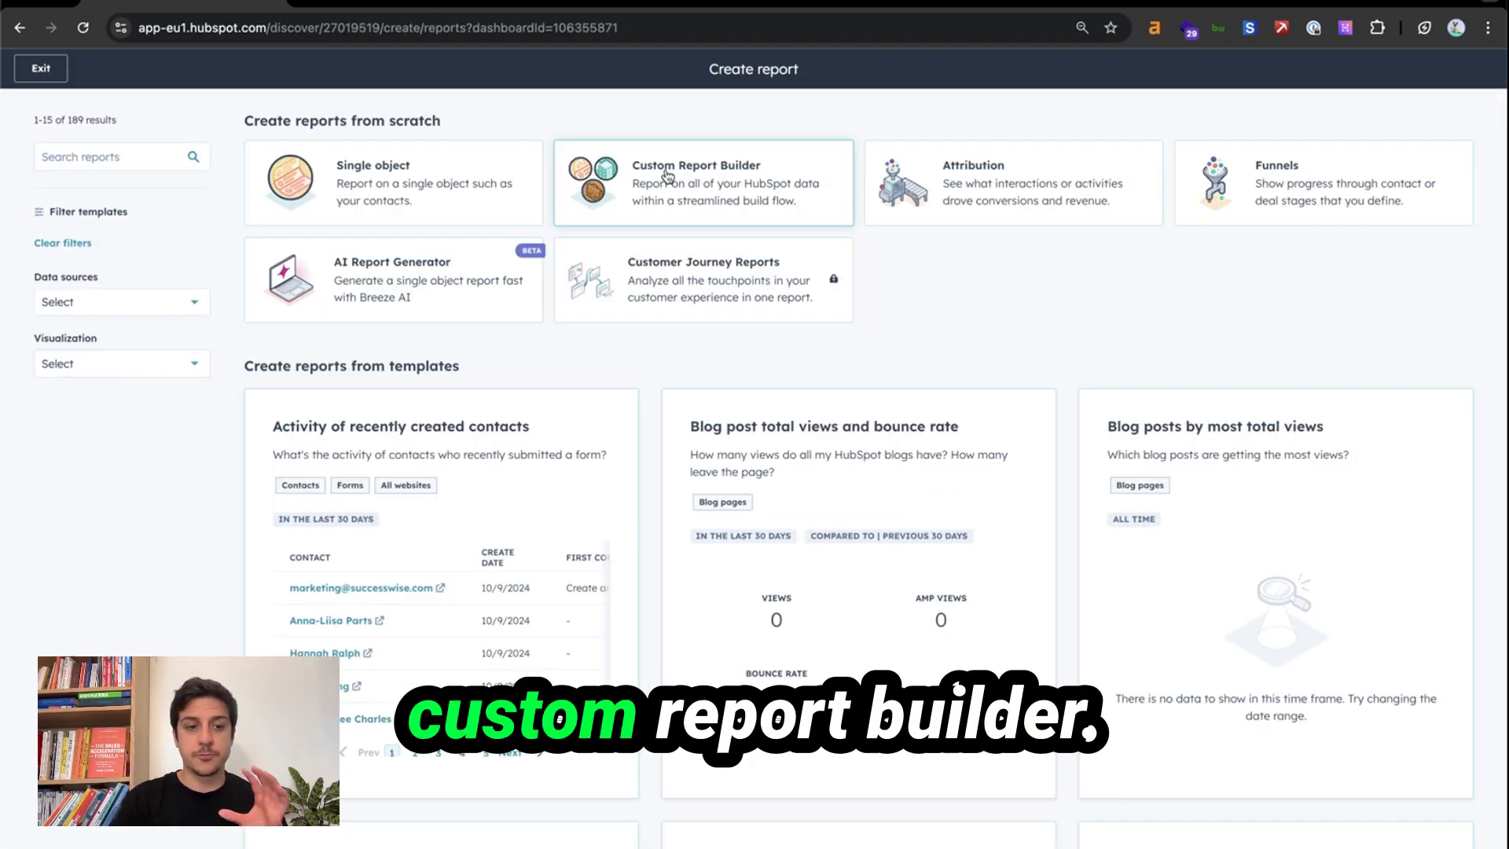
- Start a Custom Report Builder report joining Contacts and Activities
left_click(666, 176)
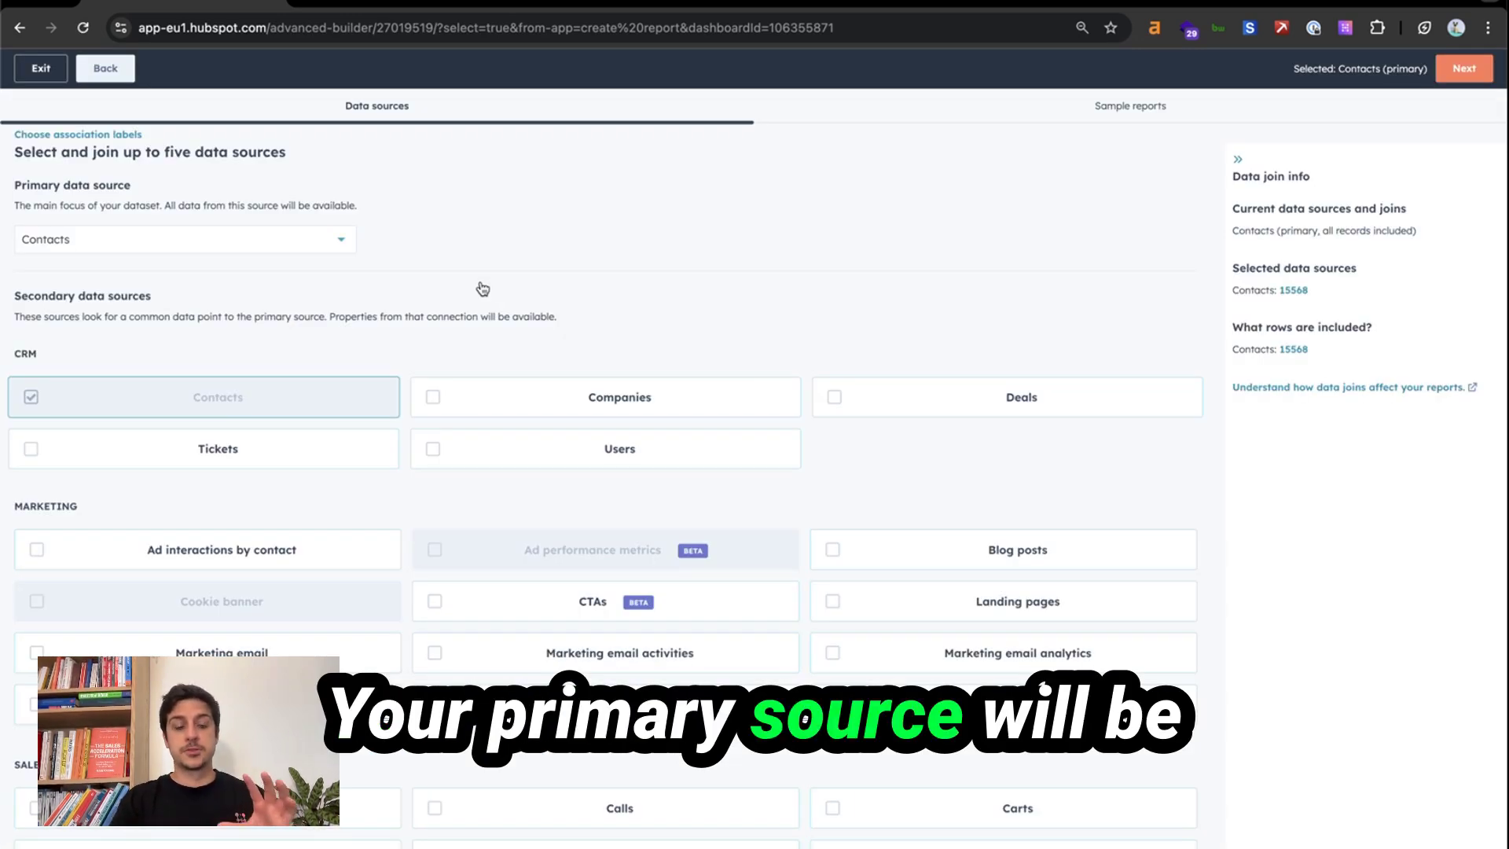
scroll(483, 289, "down", 3)
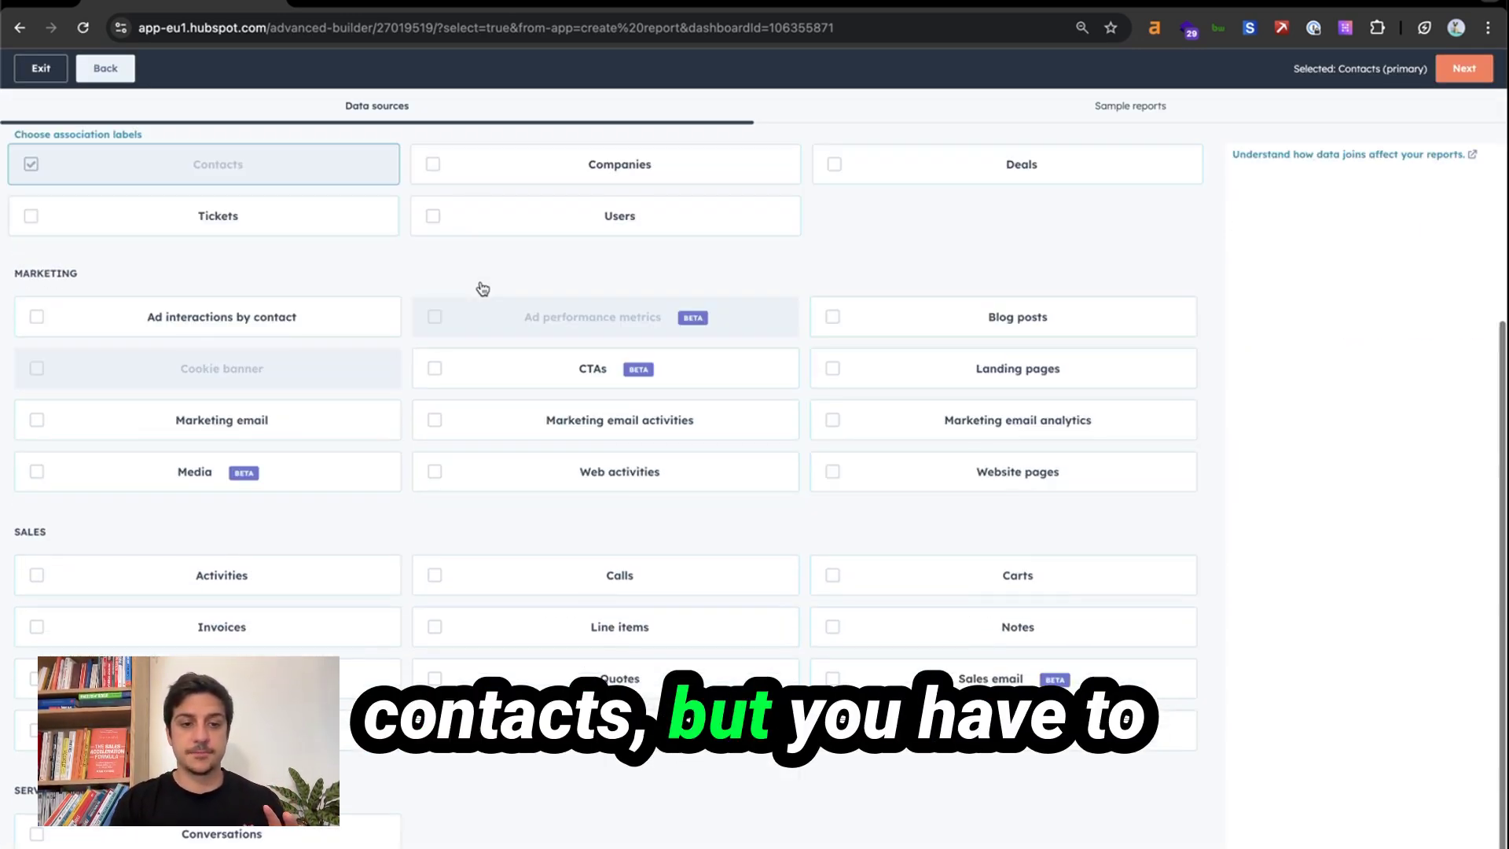
left_click(220, 582)
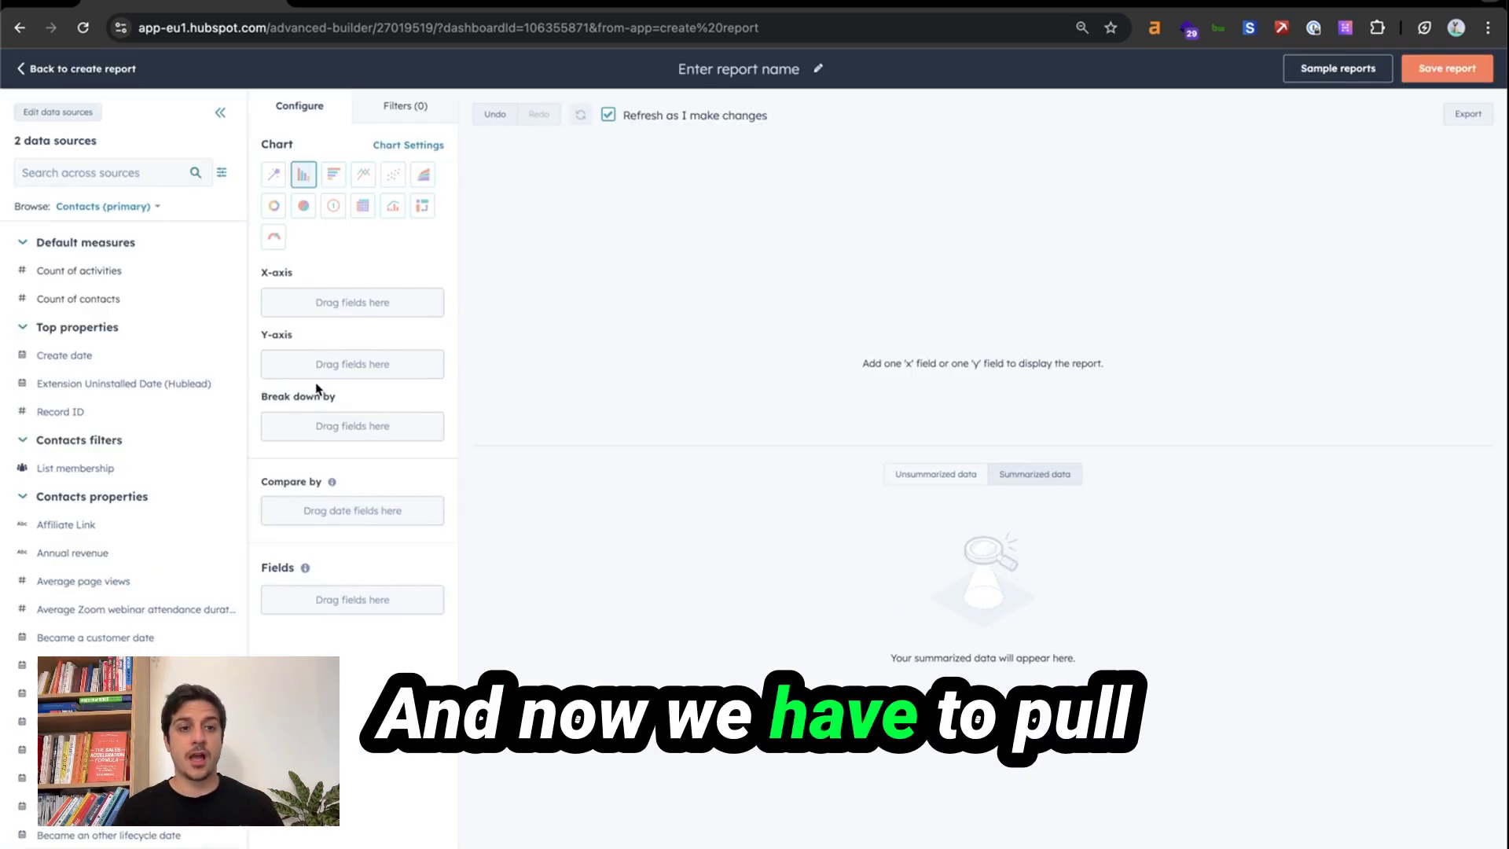
- Chart Count of contacts on the Y-axis against monthly Create date
left_click_drag(126, 299, 308, 361)
left_click(102, 172)
type("create d")
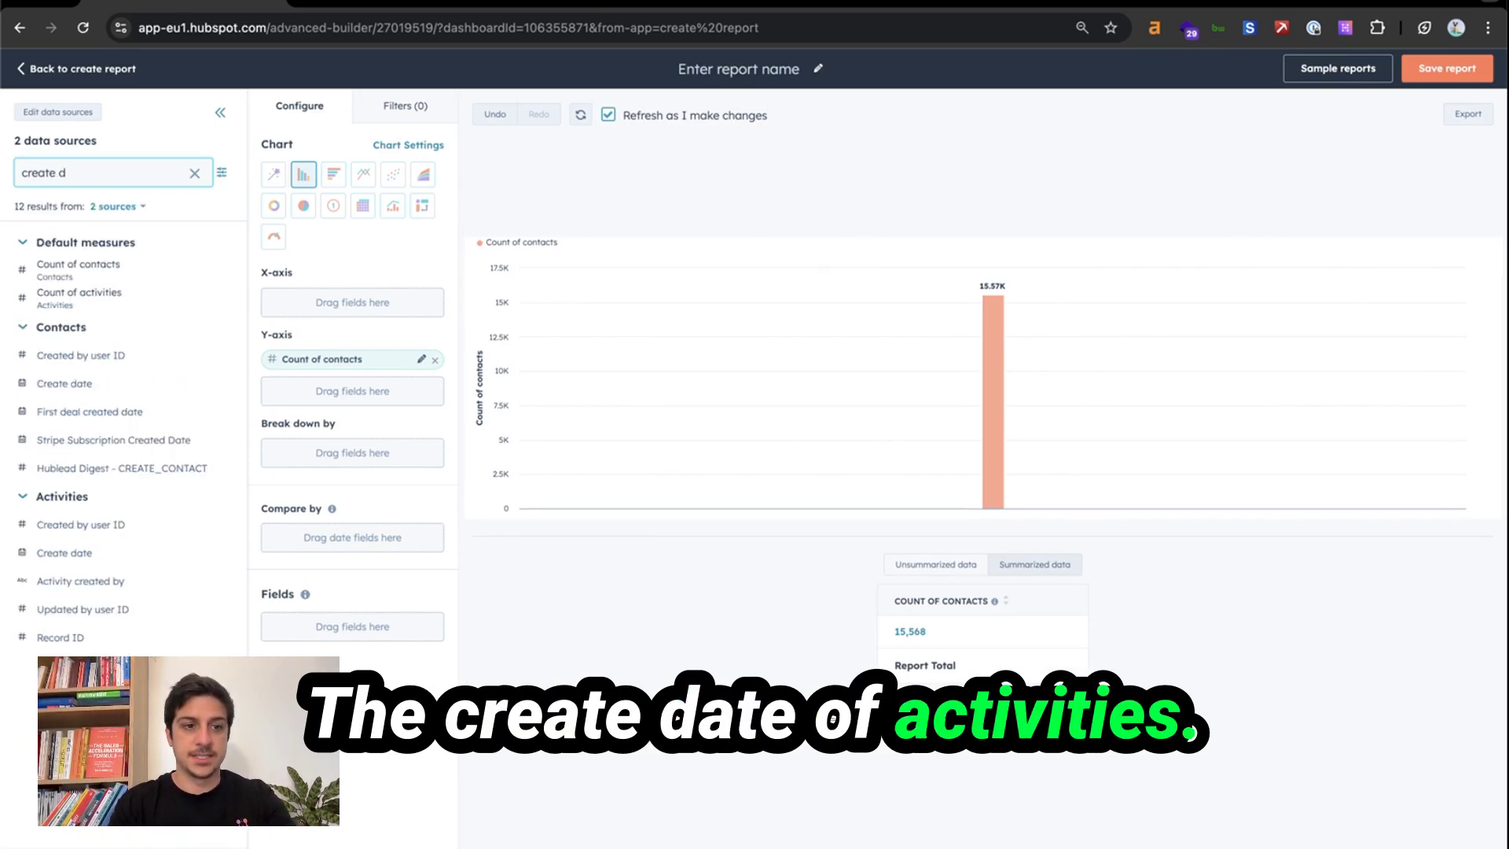
left_click_drag(64, 553, 352, 302)
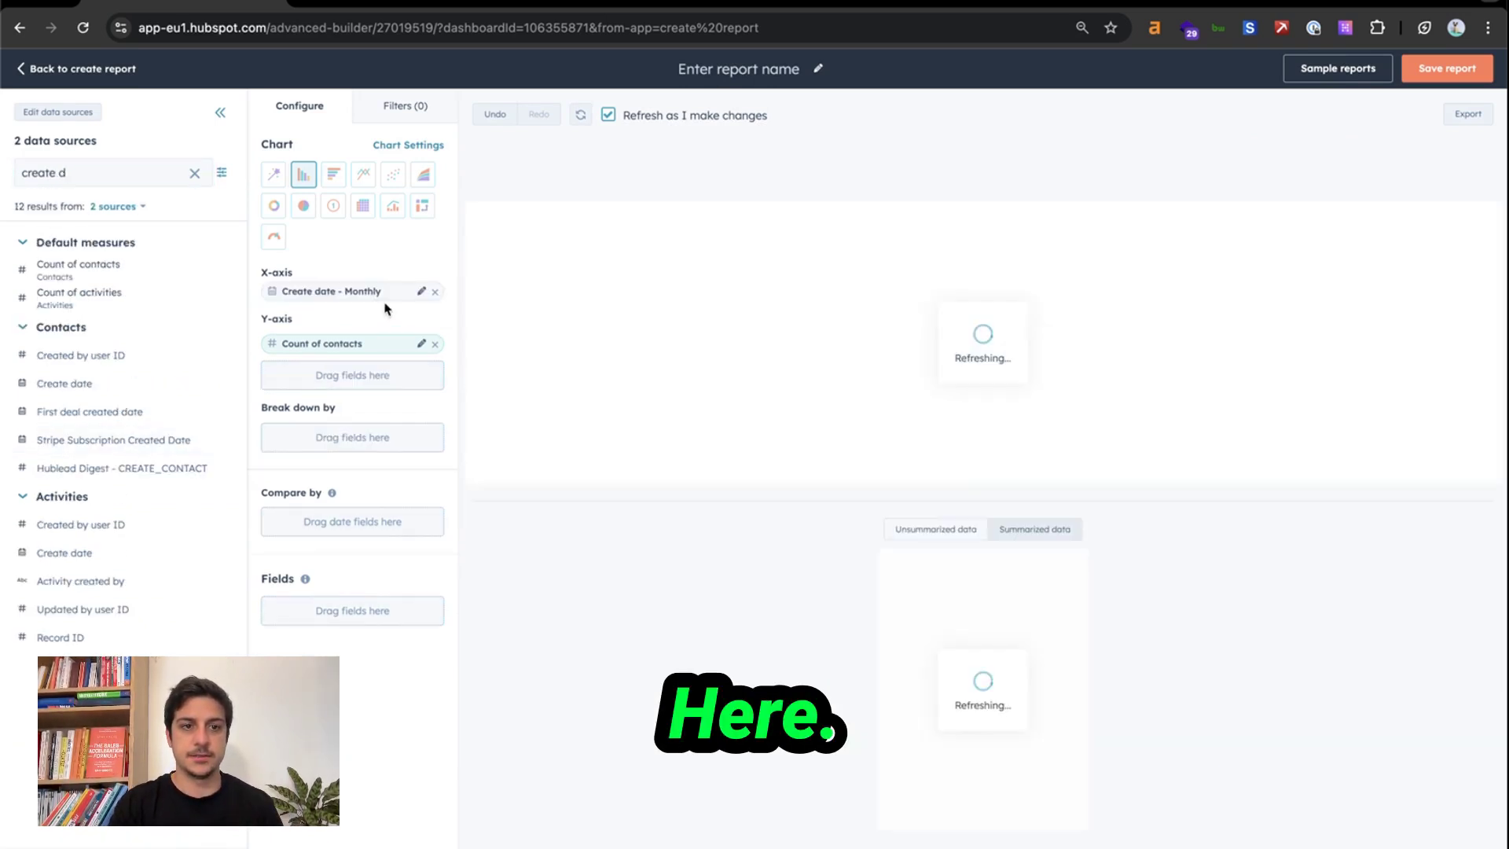
left_click(422, 291)
left_click(512, 542)
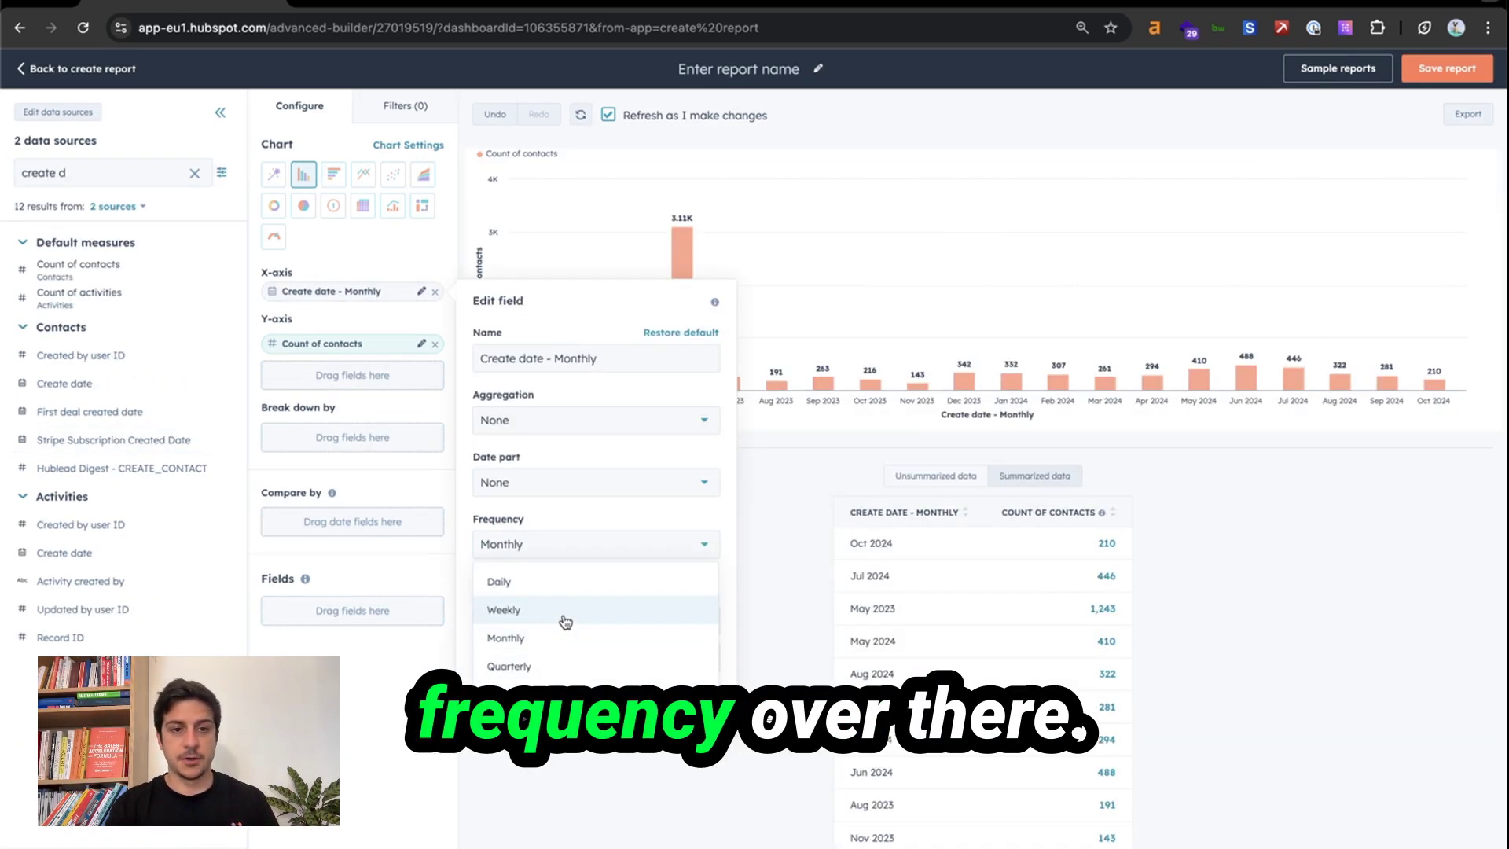
left_click(405, 105)
- Add an Activity type 'is any of' filter set to LinkedIn Message
left_click(107, 172)
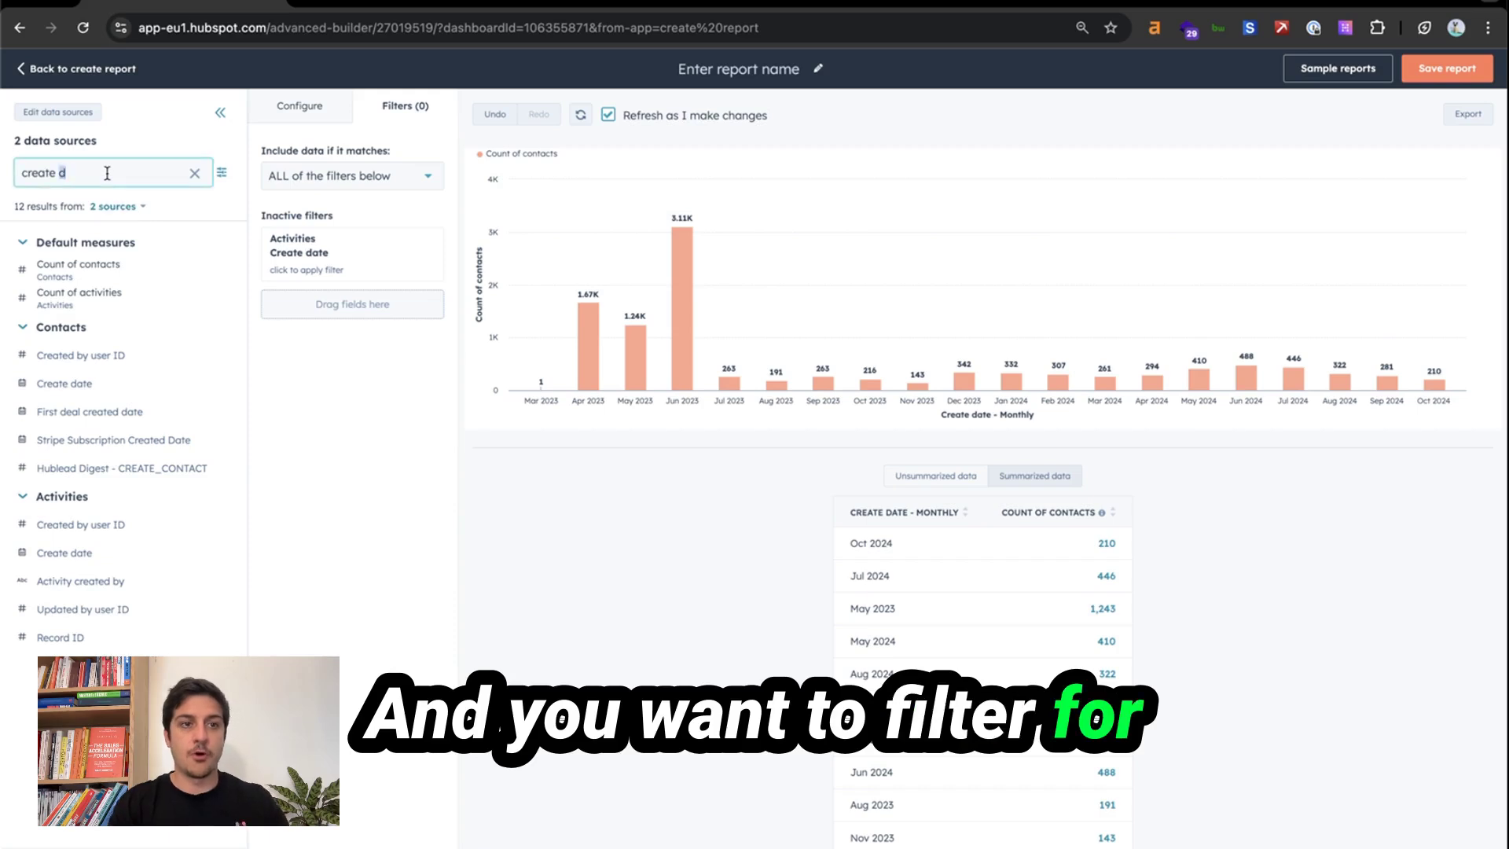
key("super+a")
type("type")
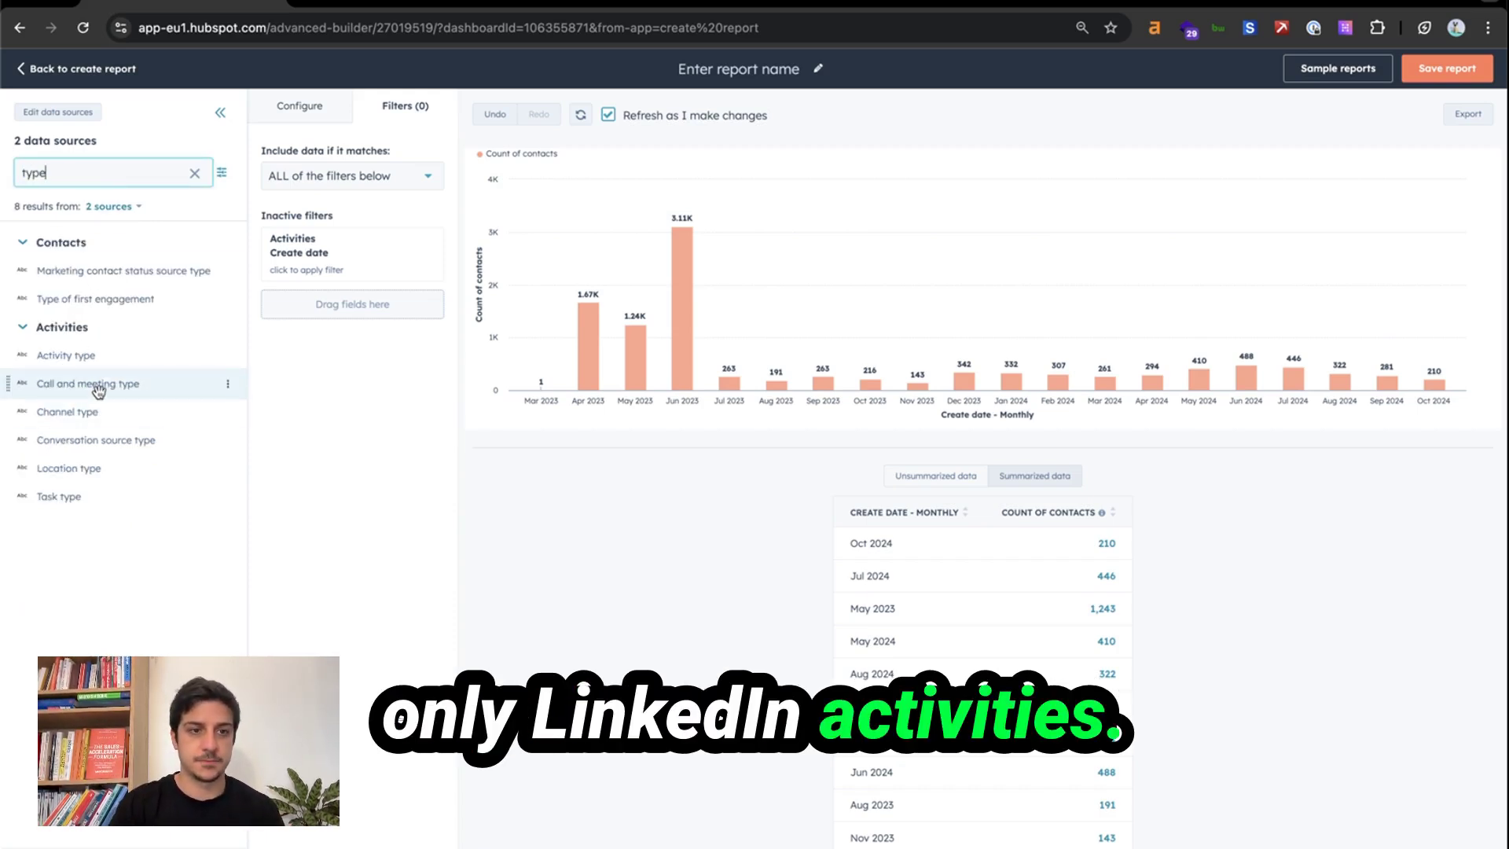
left_click_drag(119, 358, 340, 314)
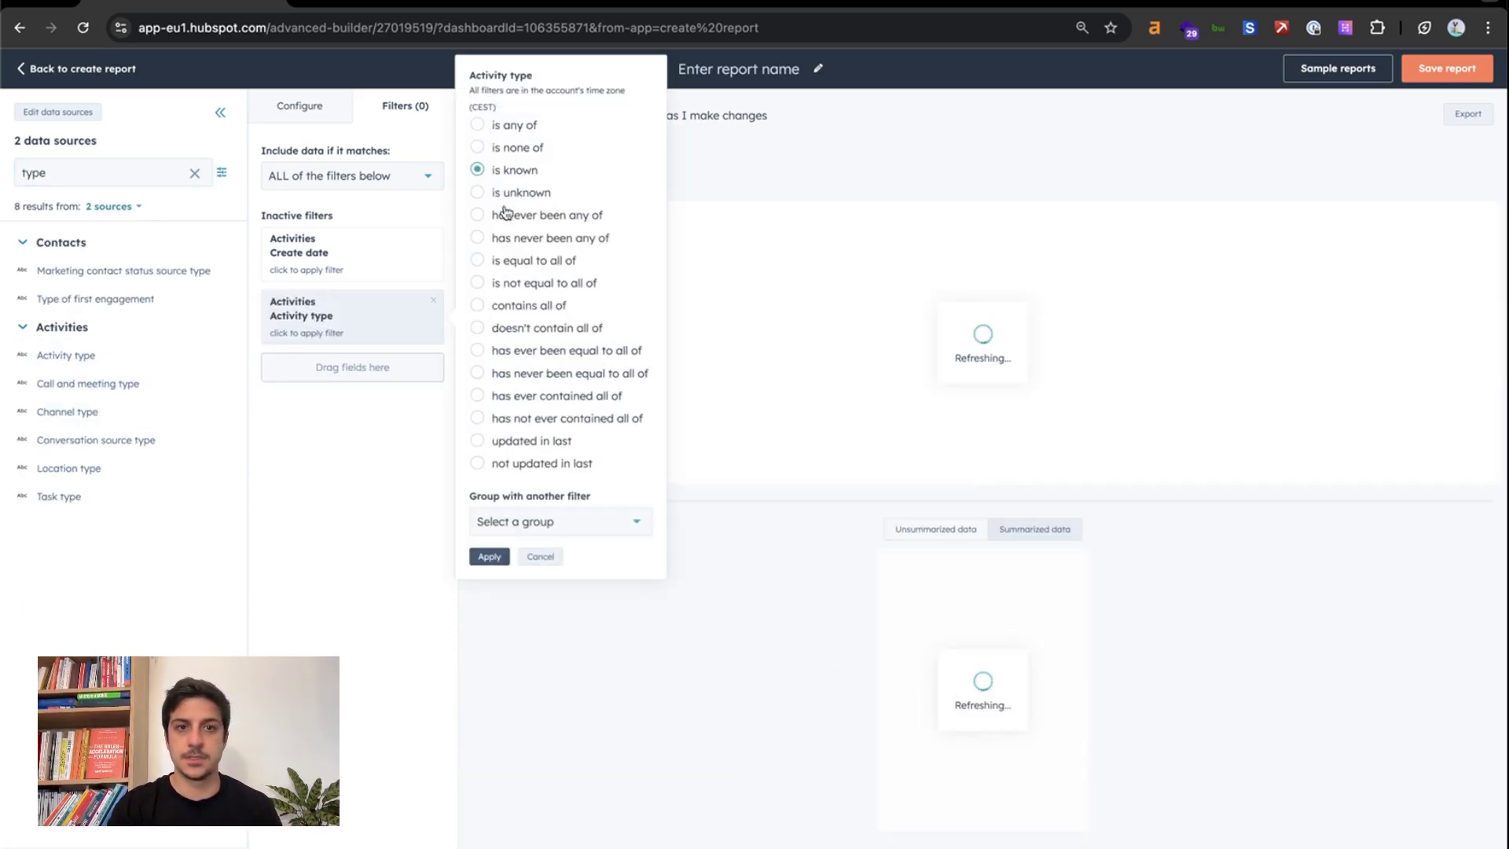
left_click(496, 125)
left_click(527, 389)
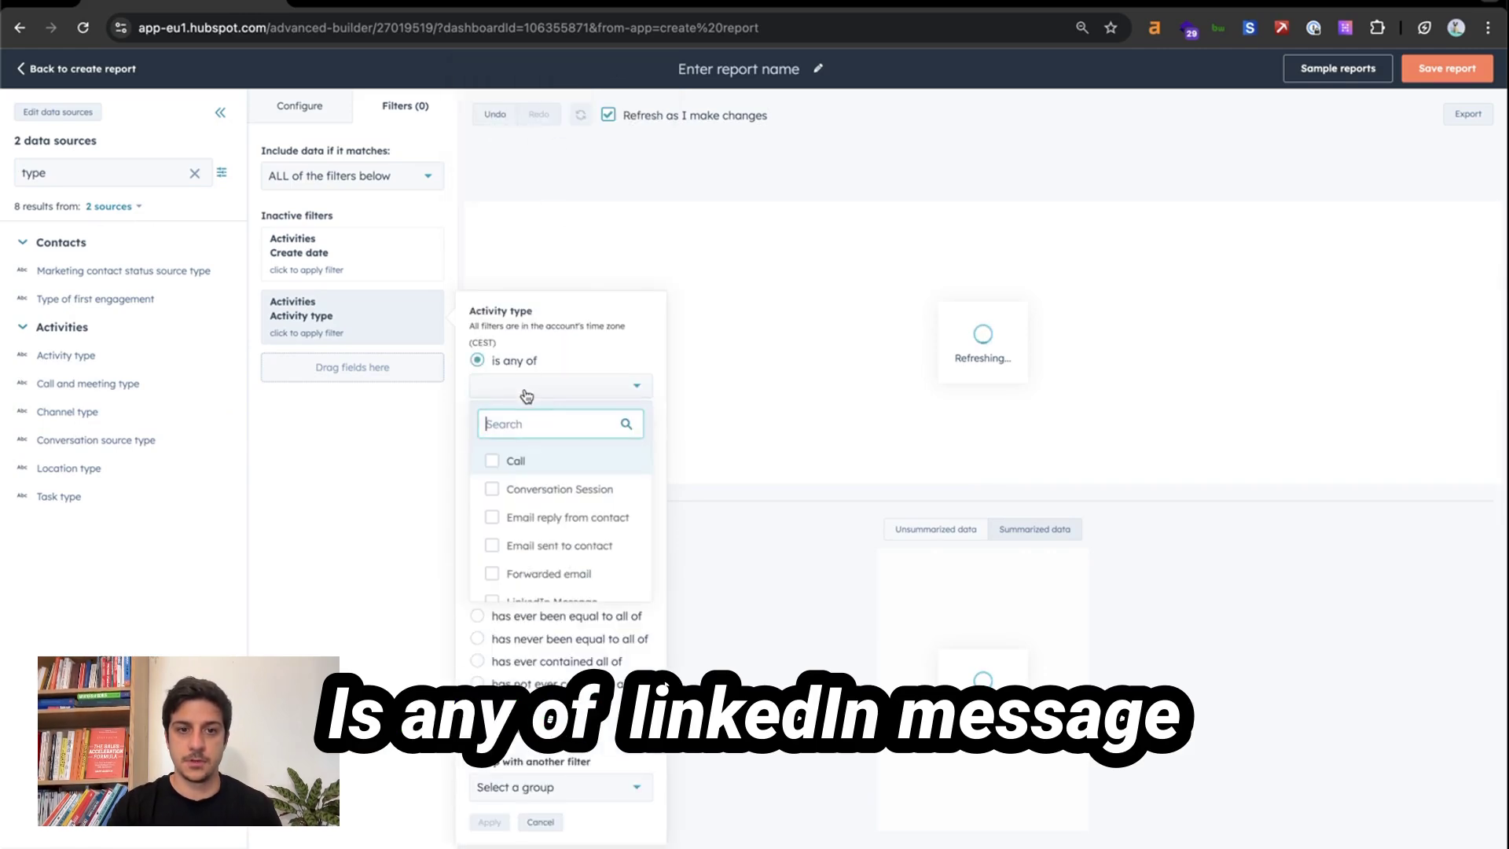
type("linkedi")
left_click(484, 463)
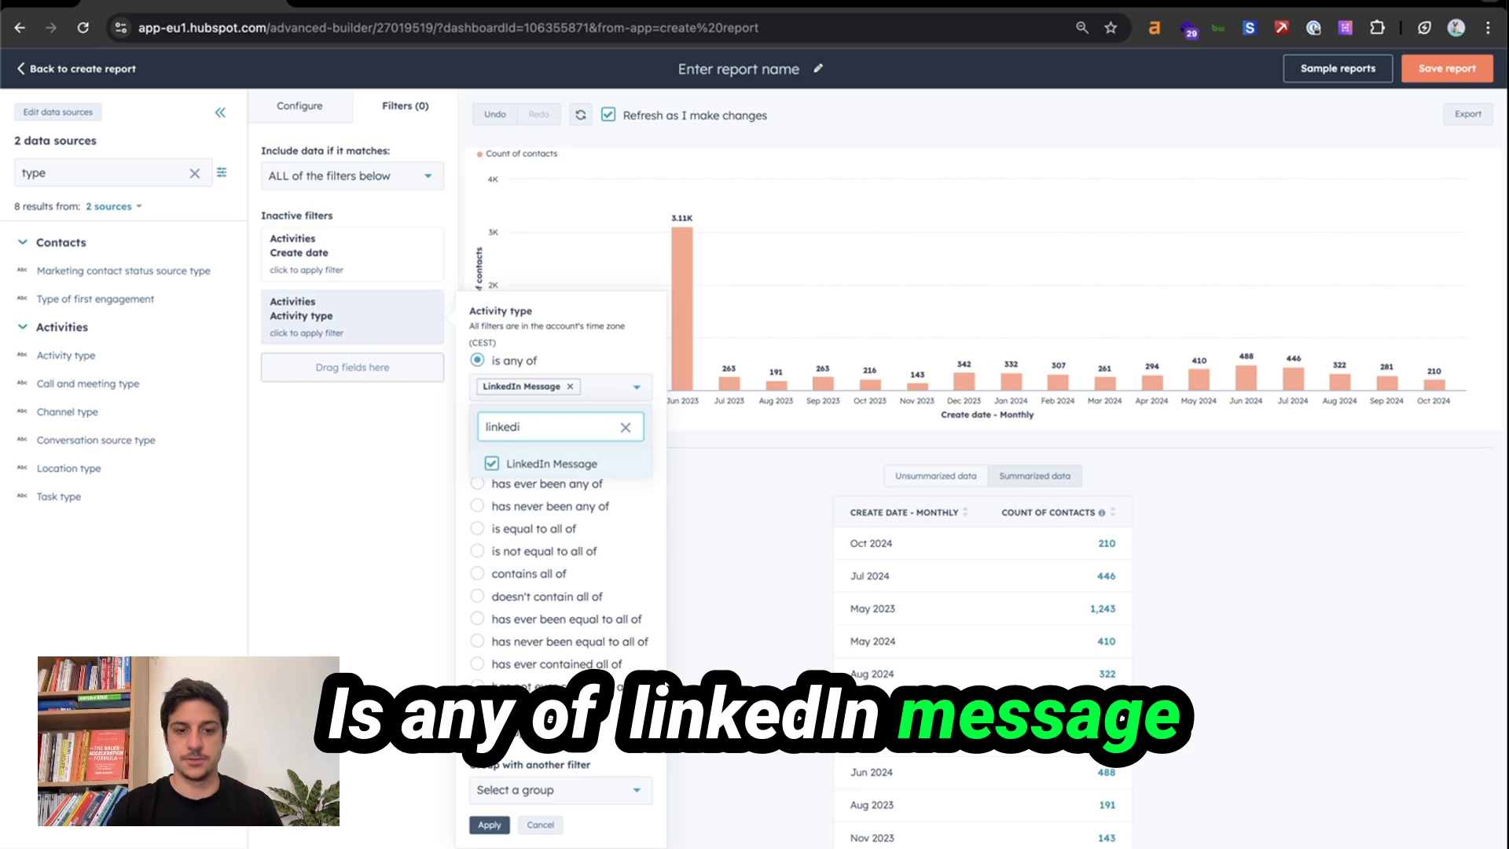
left_click(489, 822)
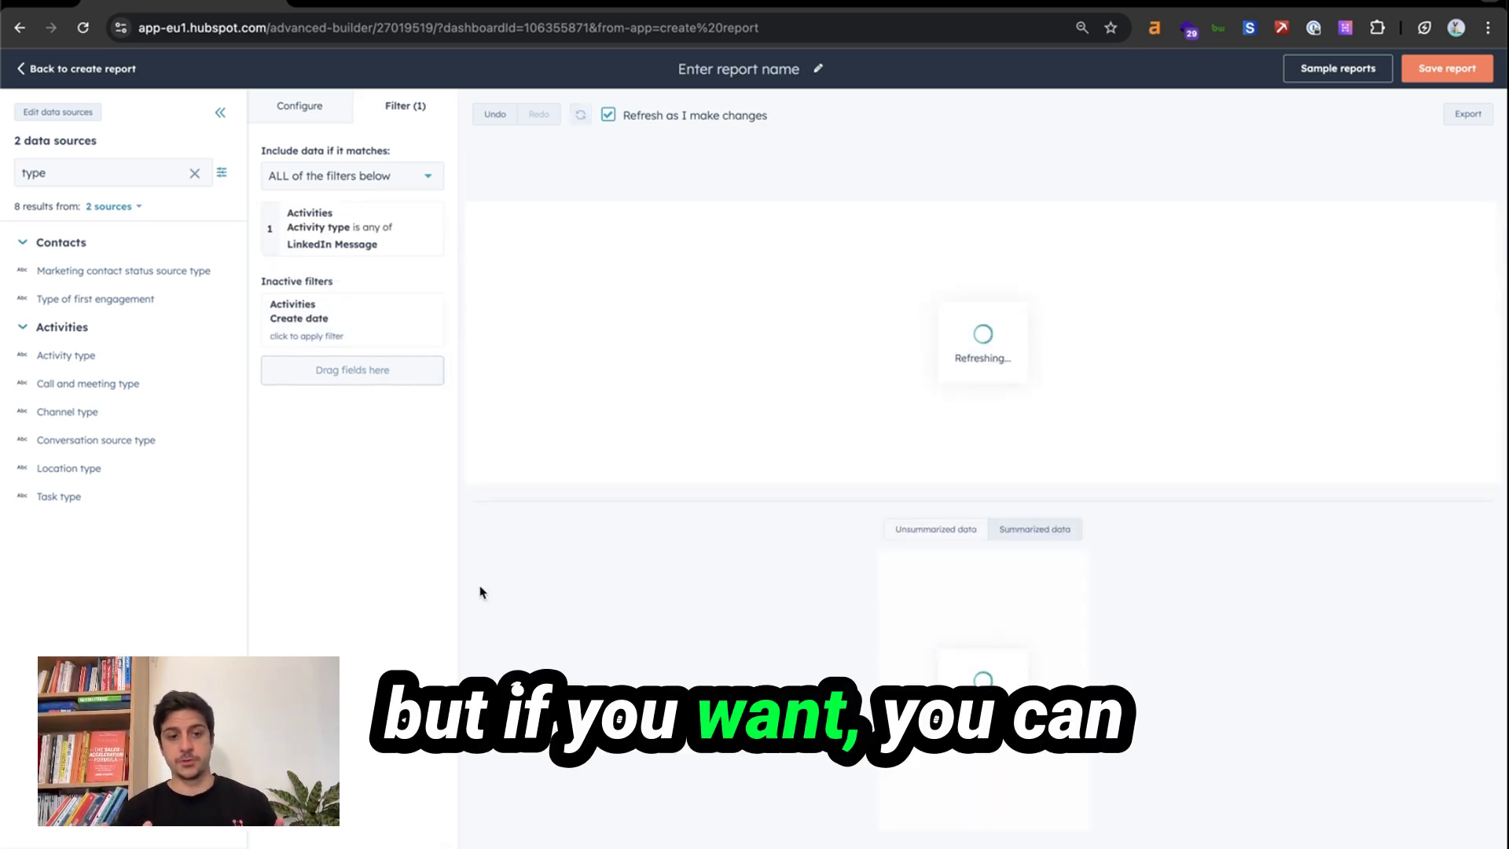
- Extend the Activity type filter to also include Call and Email sent to contact
left_click(327, 236)
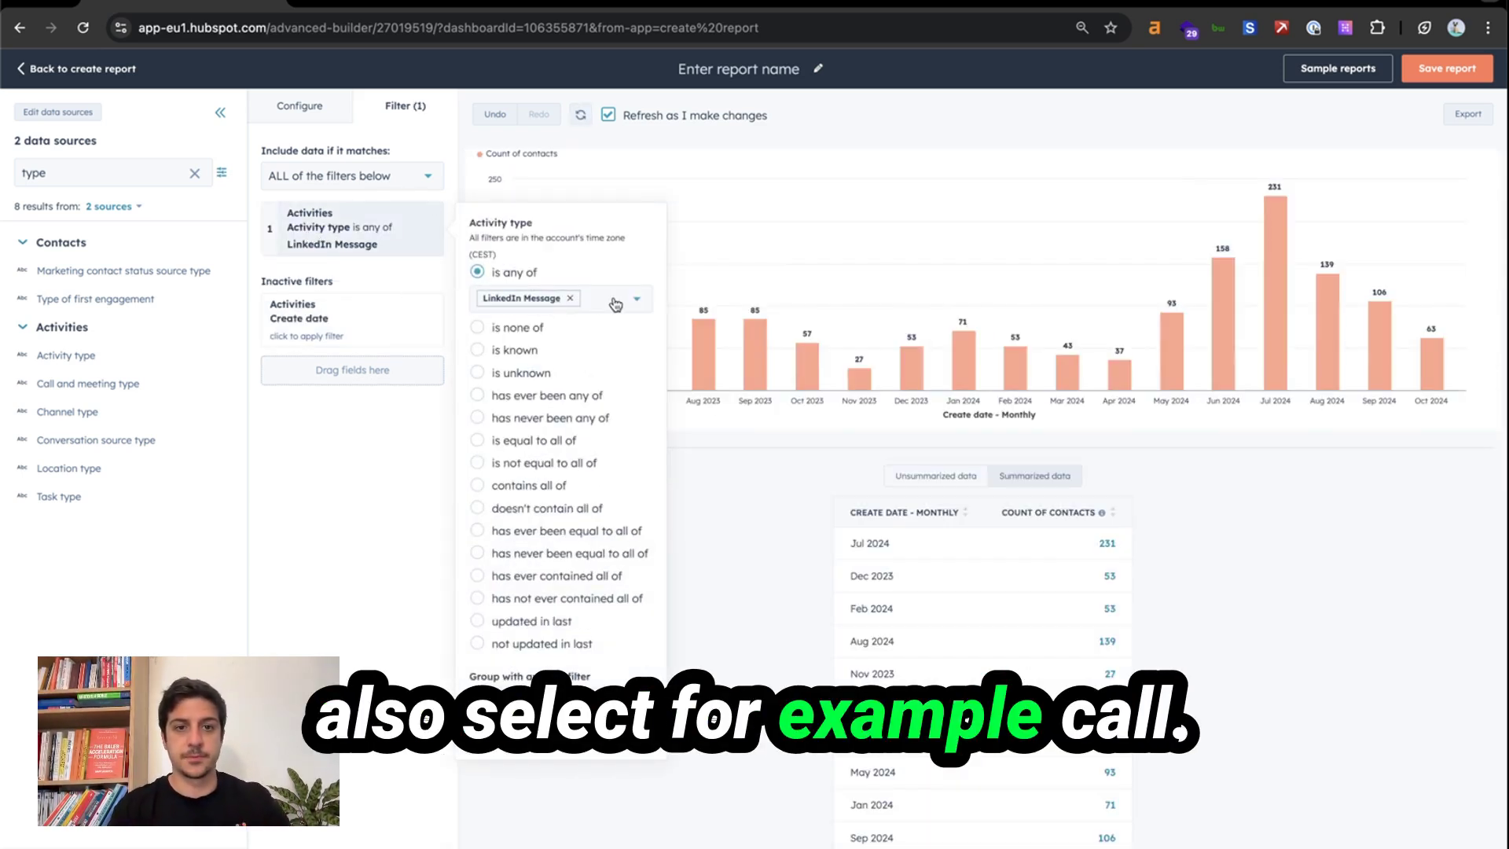
left_click(550, 298)
type("call")
left_click(492, 375)
left_click(626, 339)
type("email")
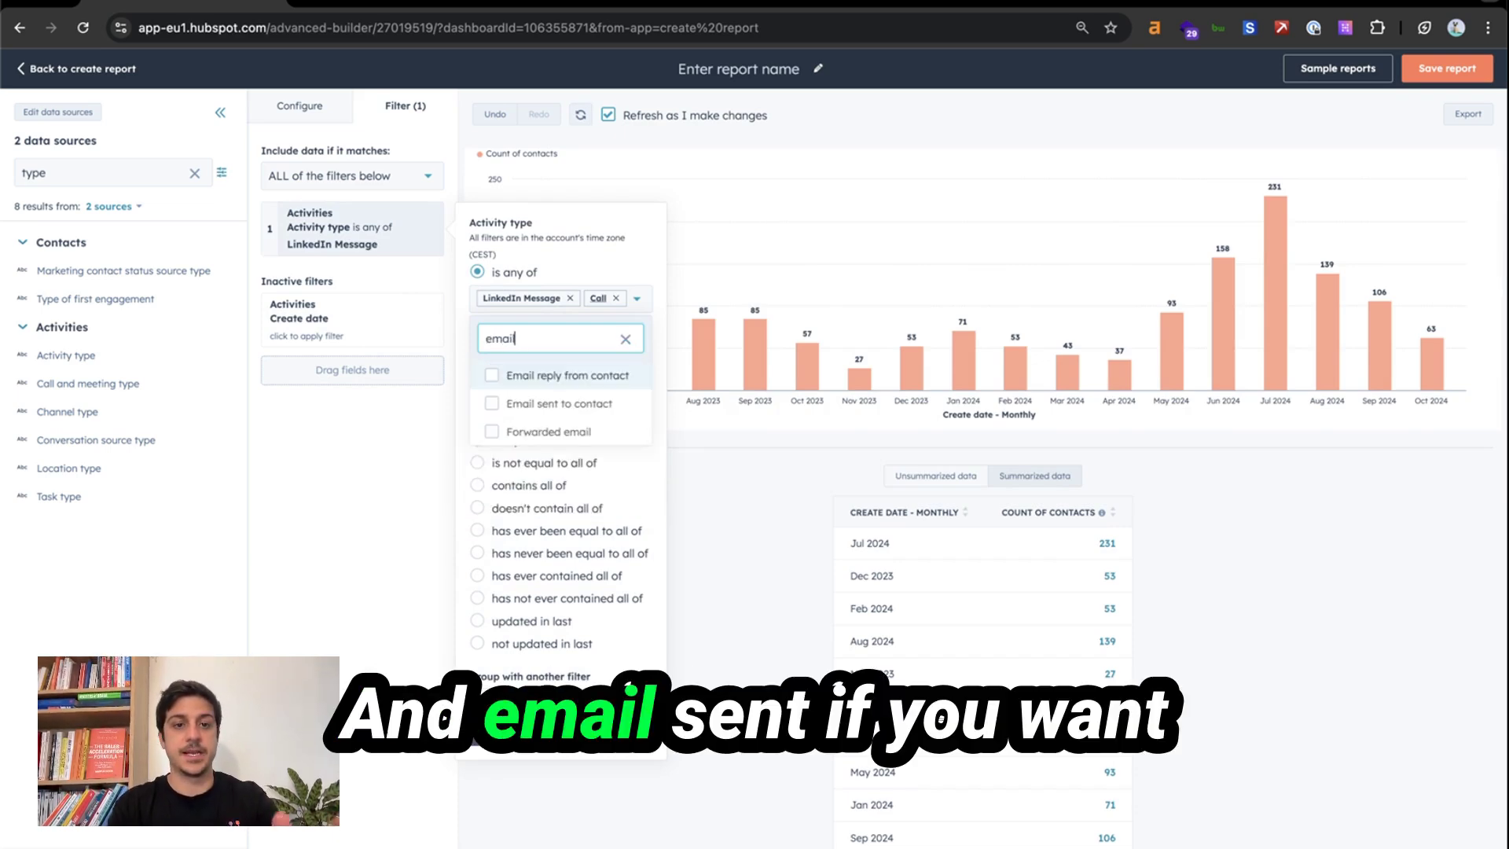
left_click(492, 402)
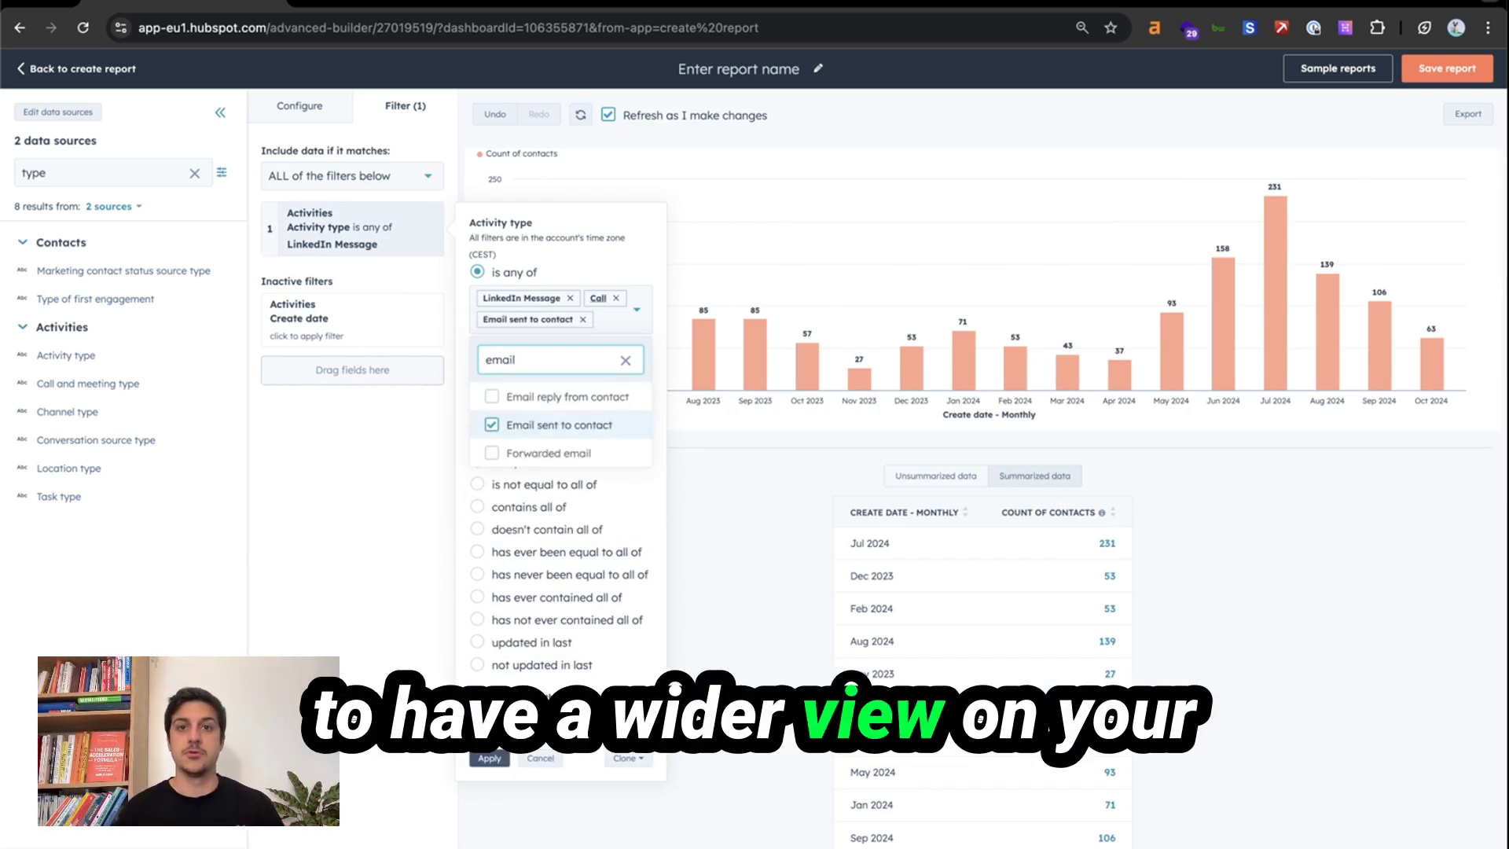
left_click(489, 759)
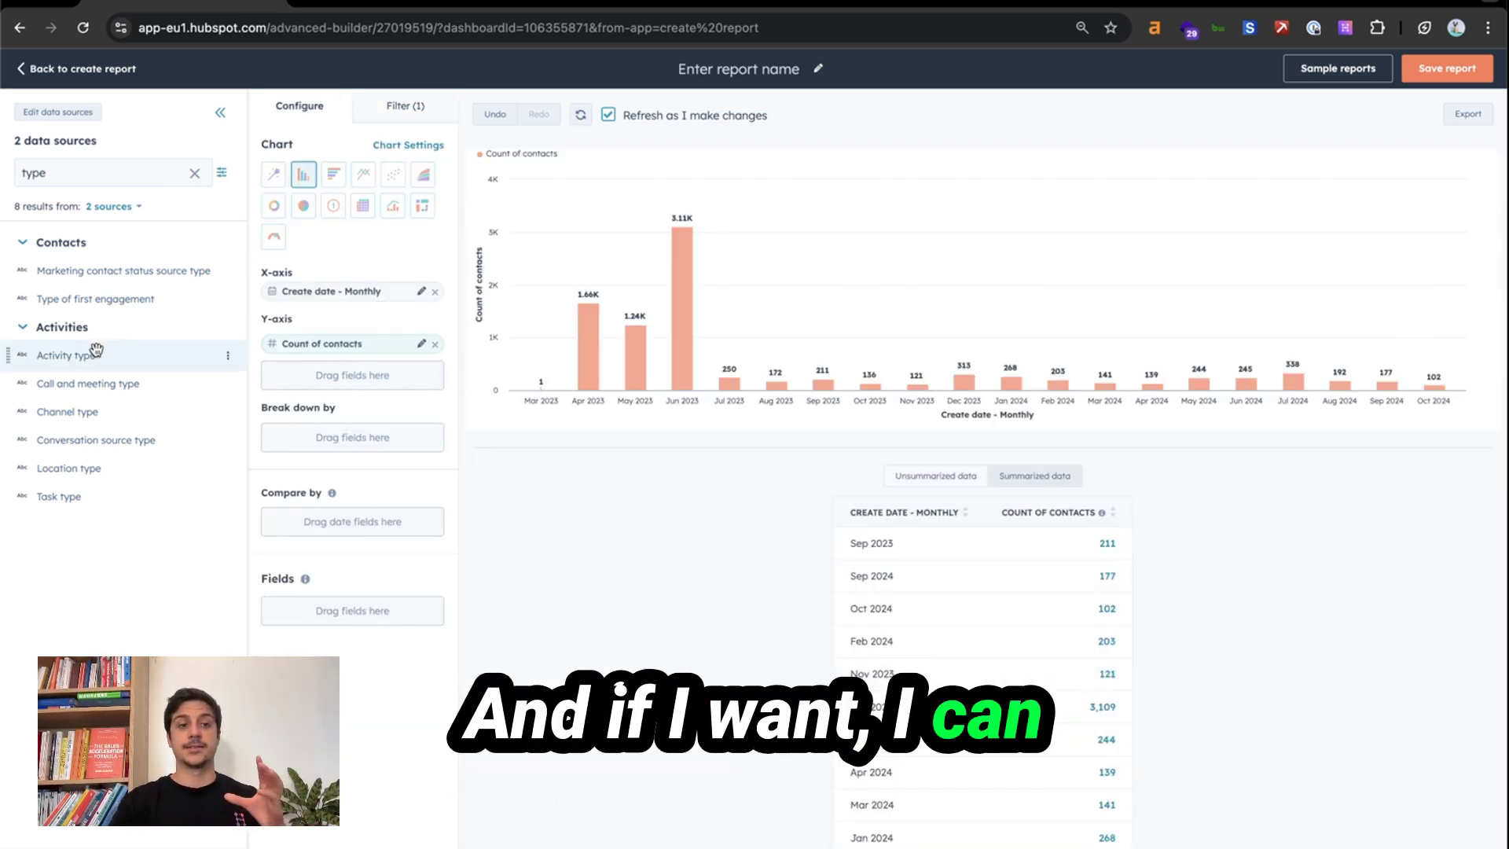
- Break the chart down by Activity type, then by Contact owner
left_click_drag(92, 353, 346, 434)
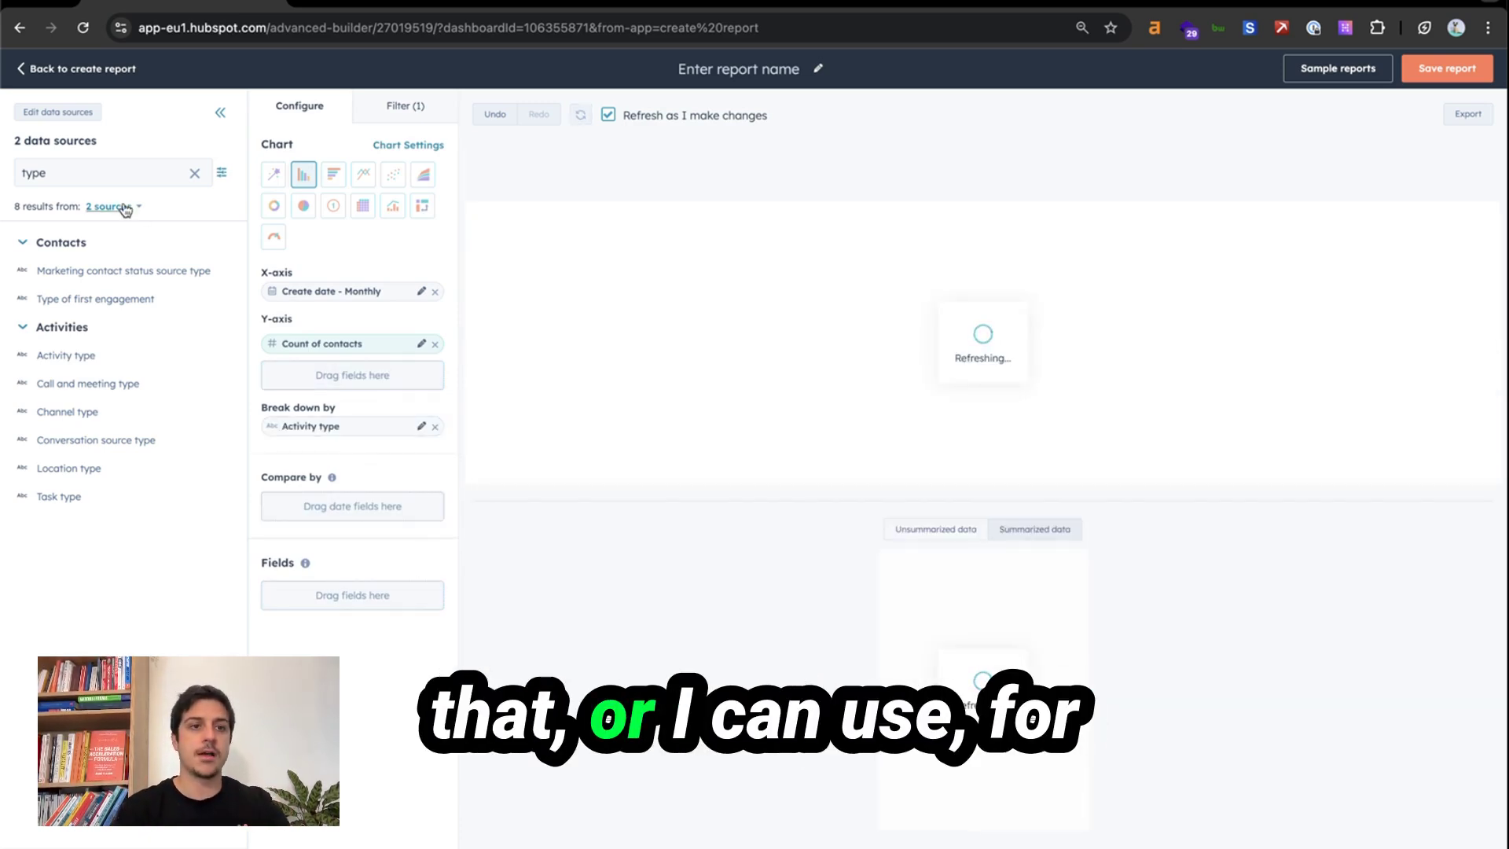
triple_click(108, 174)
type("contact own")
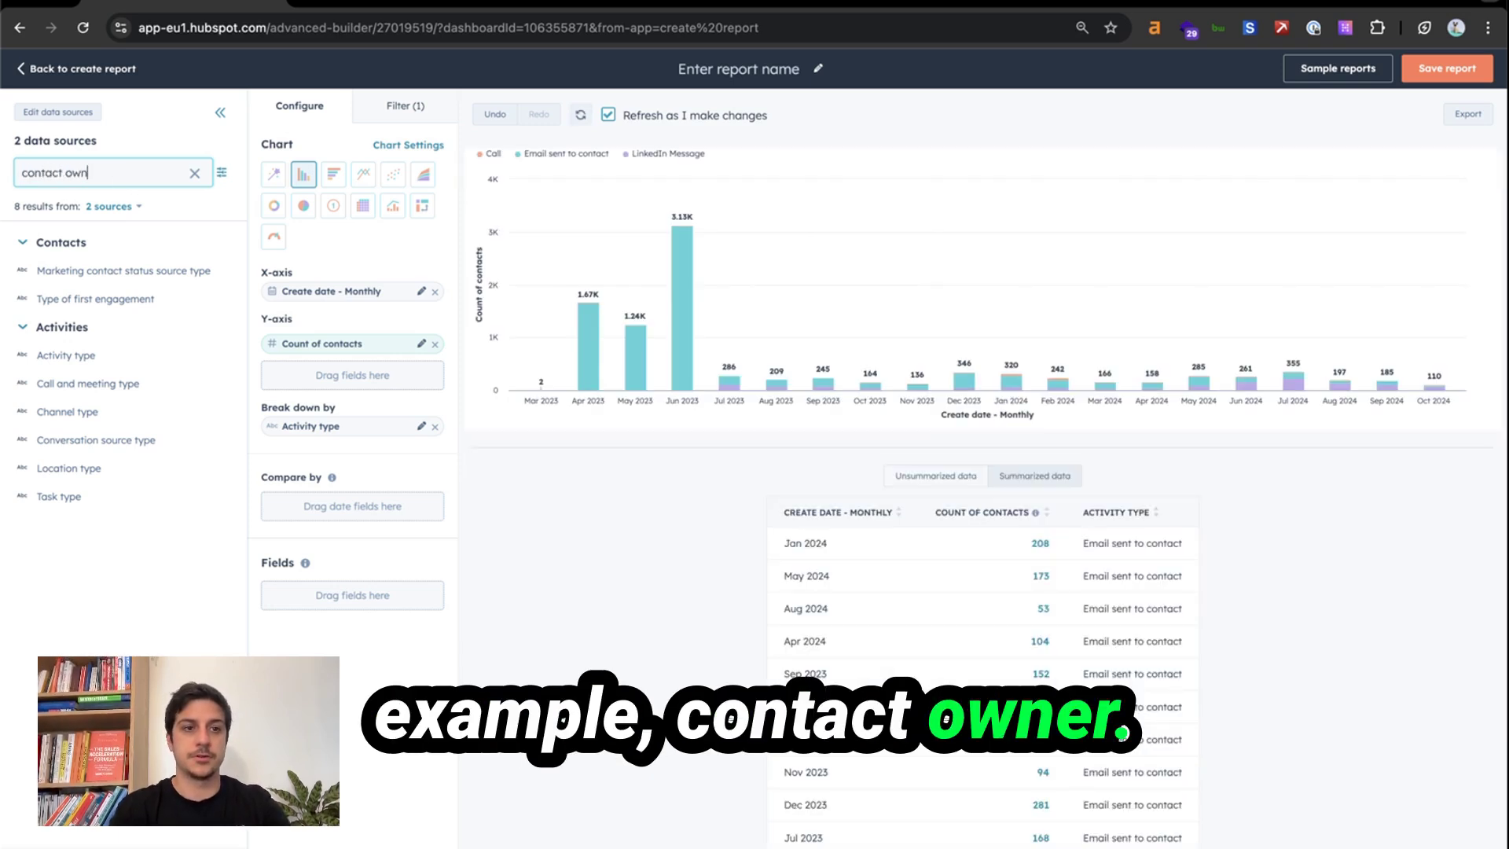
left_click_drag(71, 271, 339, 462)
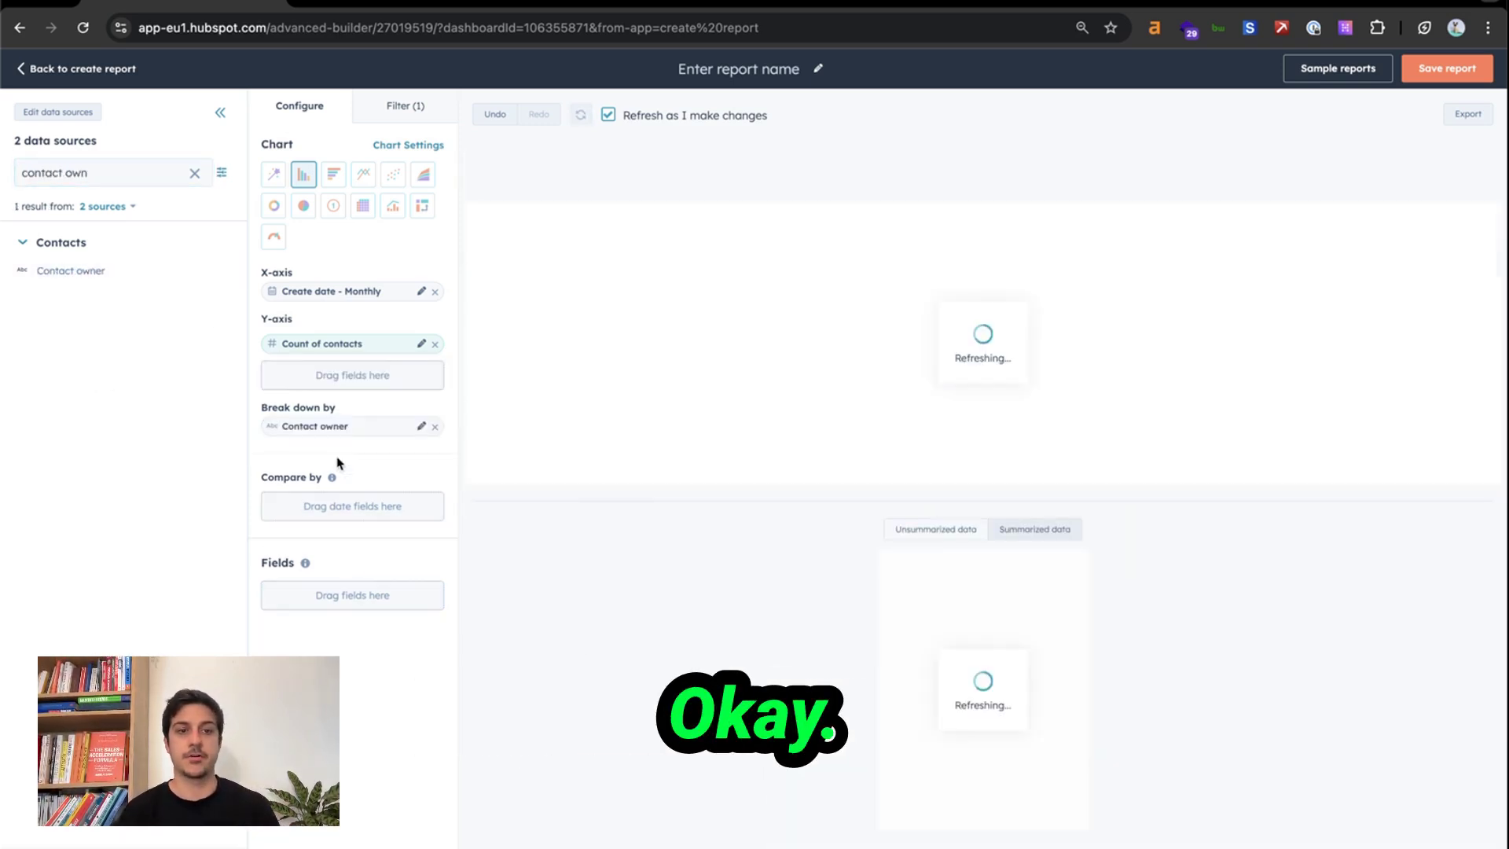
- Narrow the Activity type filter to LinkedIn Message only
left_click(407, 106)
left_click(402, 270)
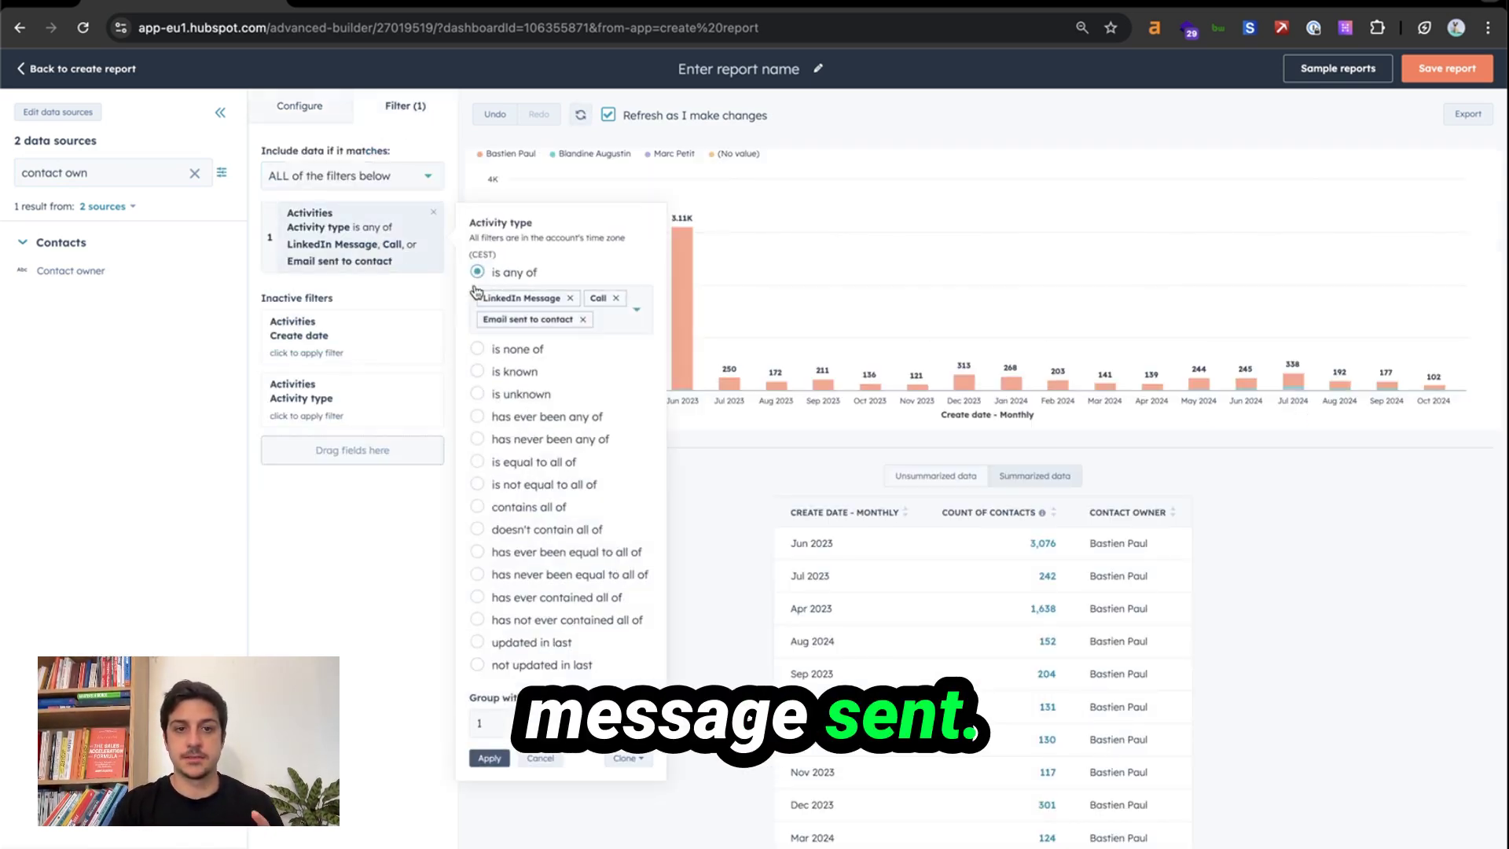
left_click(583, 319)
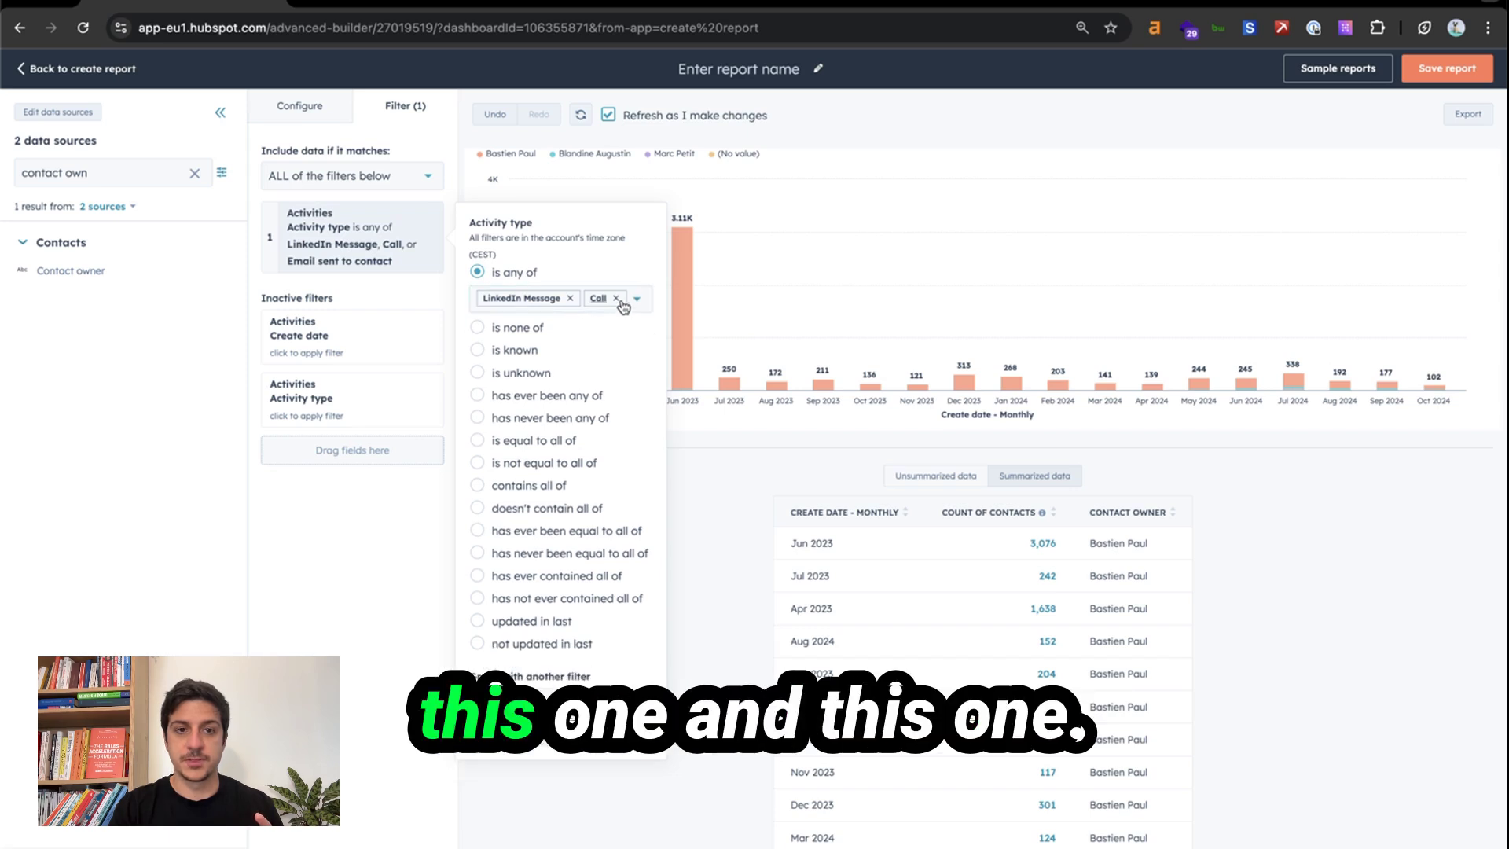
left_click(488, 734)
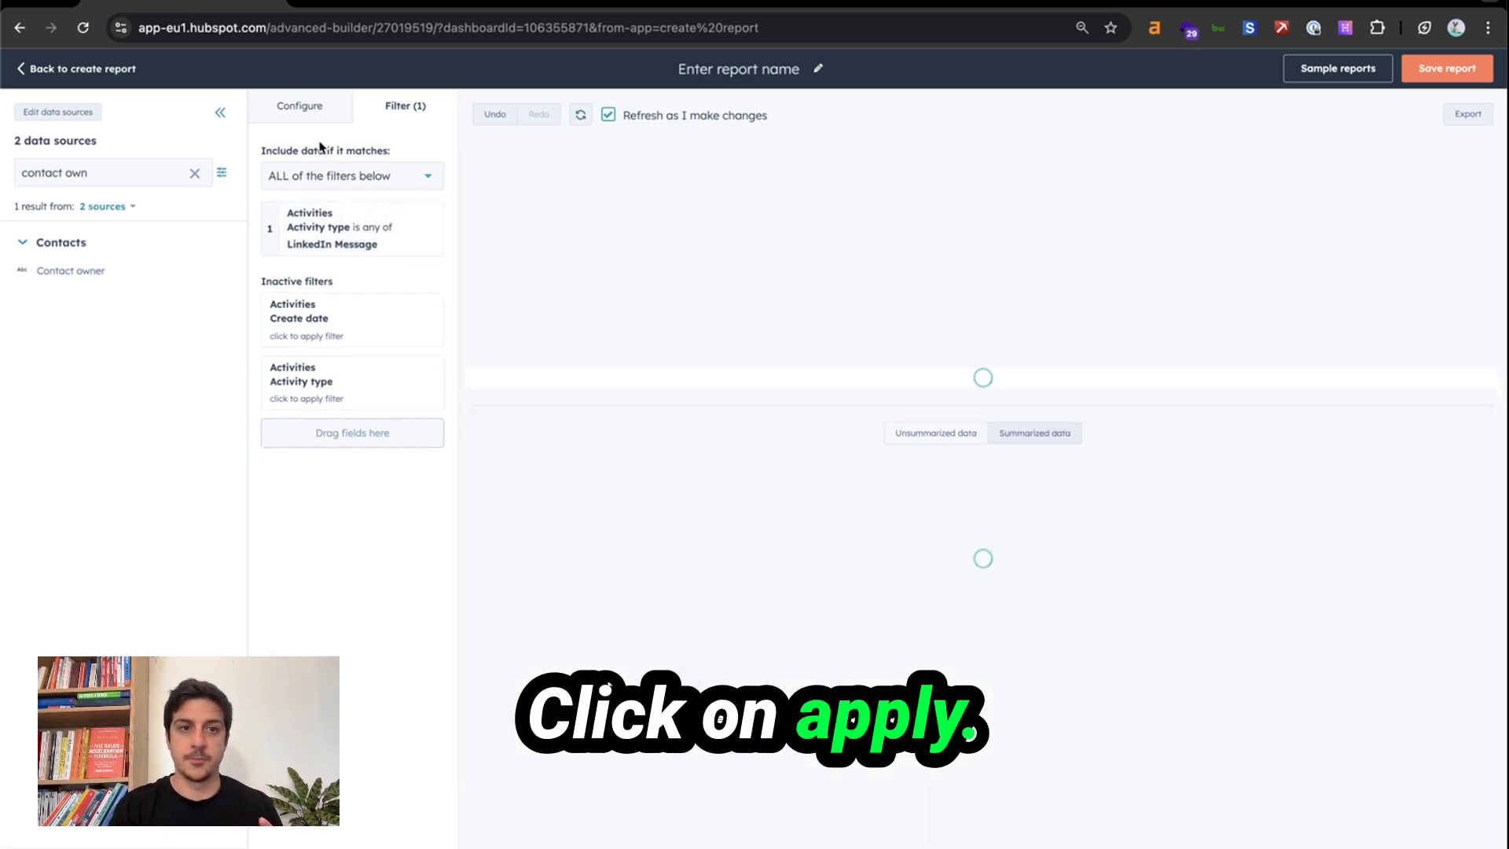
- Create the 'People I sent a message on LinkedIn' contact list and start a Hublead filter
left_click(319, 118)
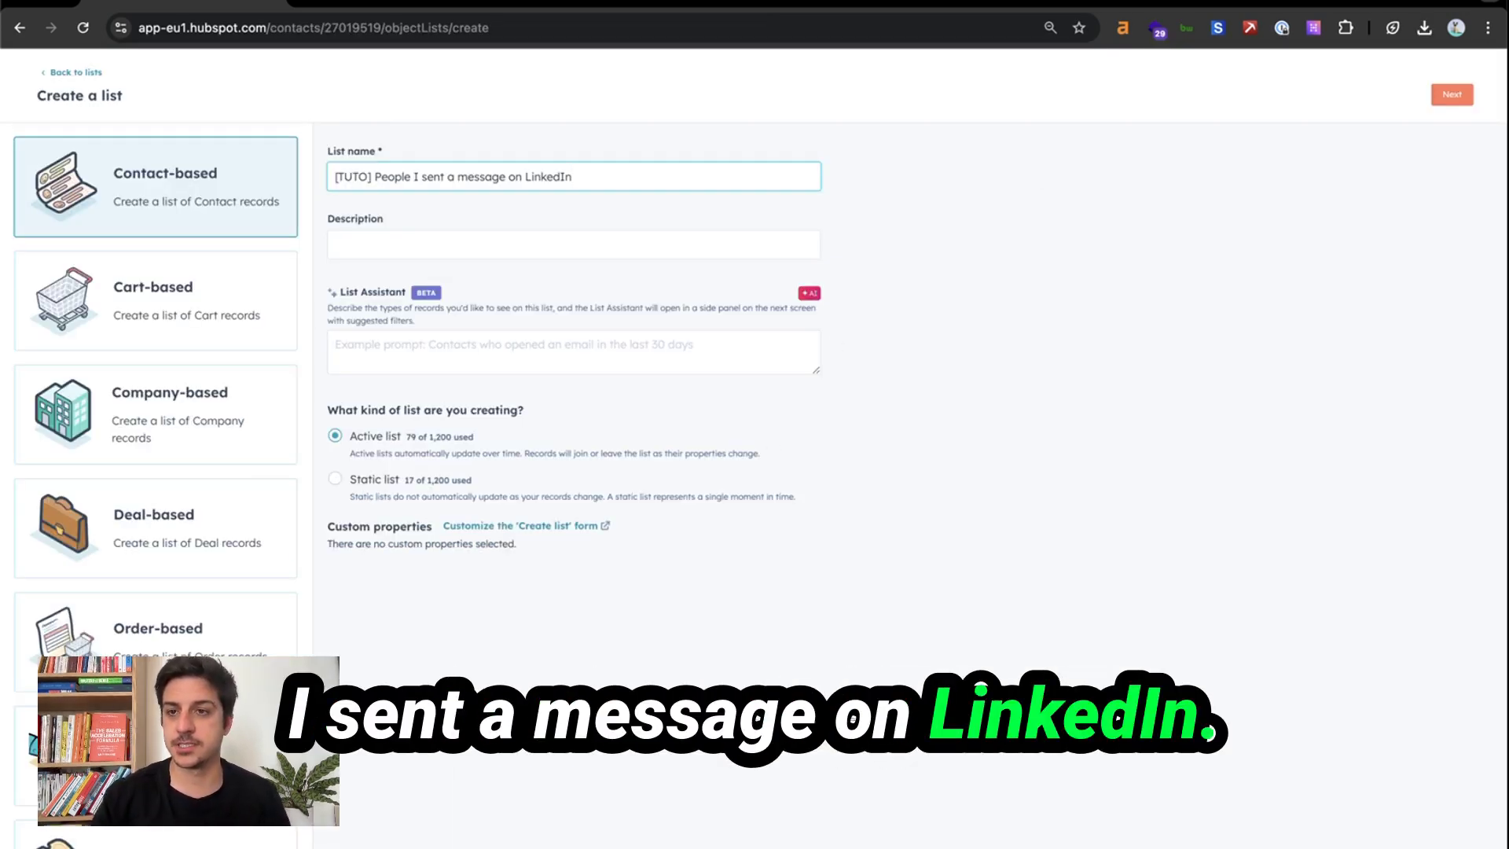
left_click(1452, 94)
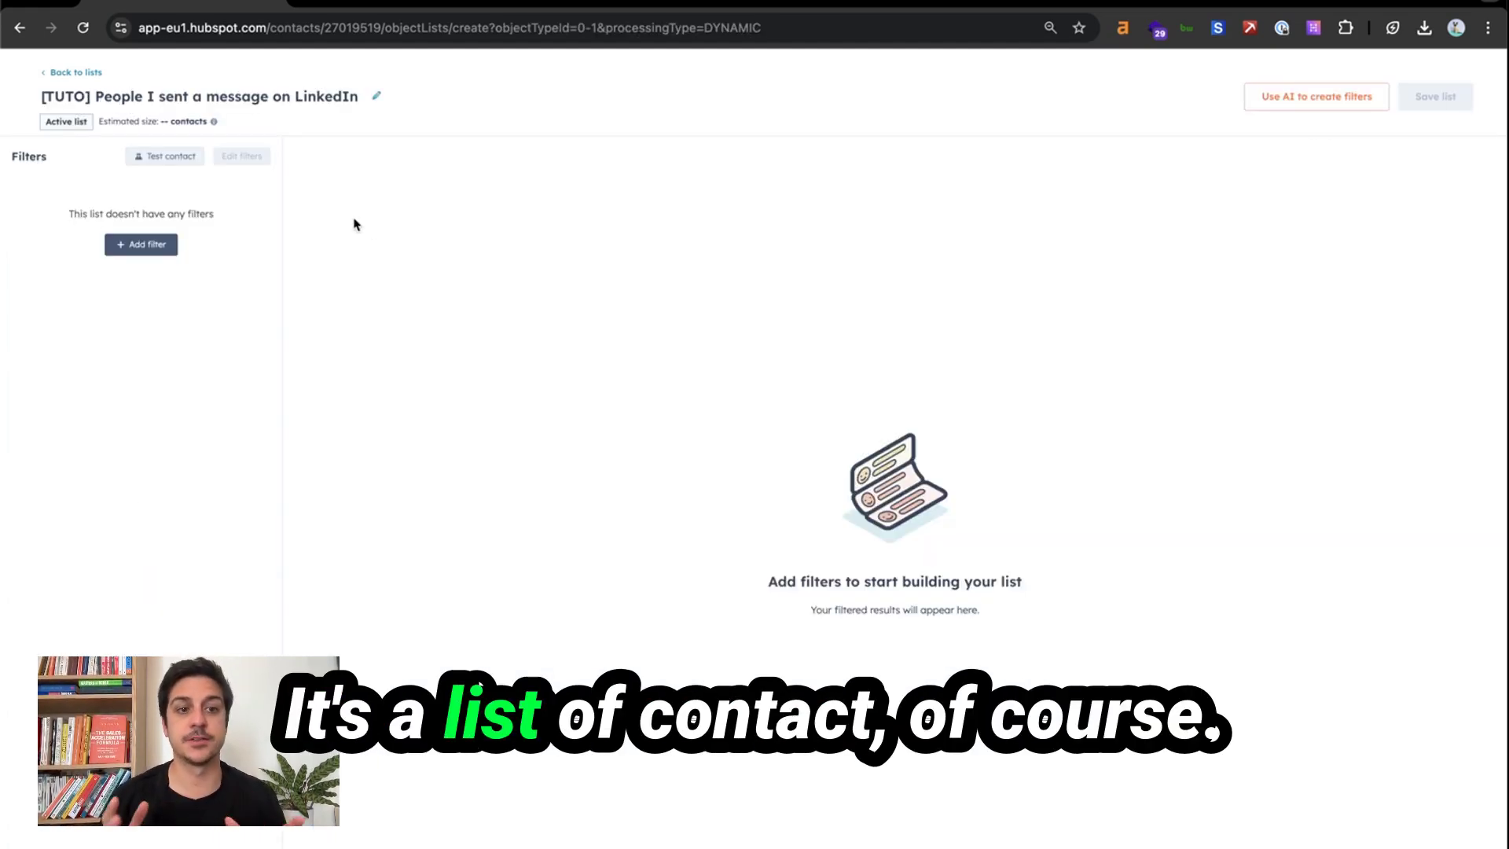
left_click(143, 244)
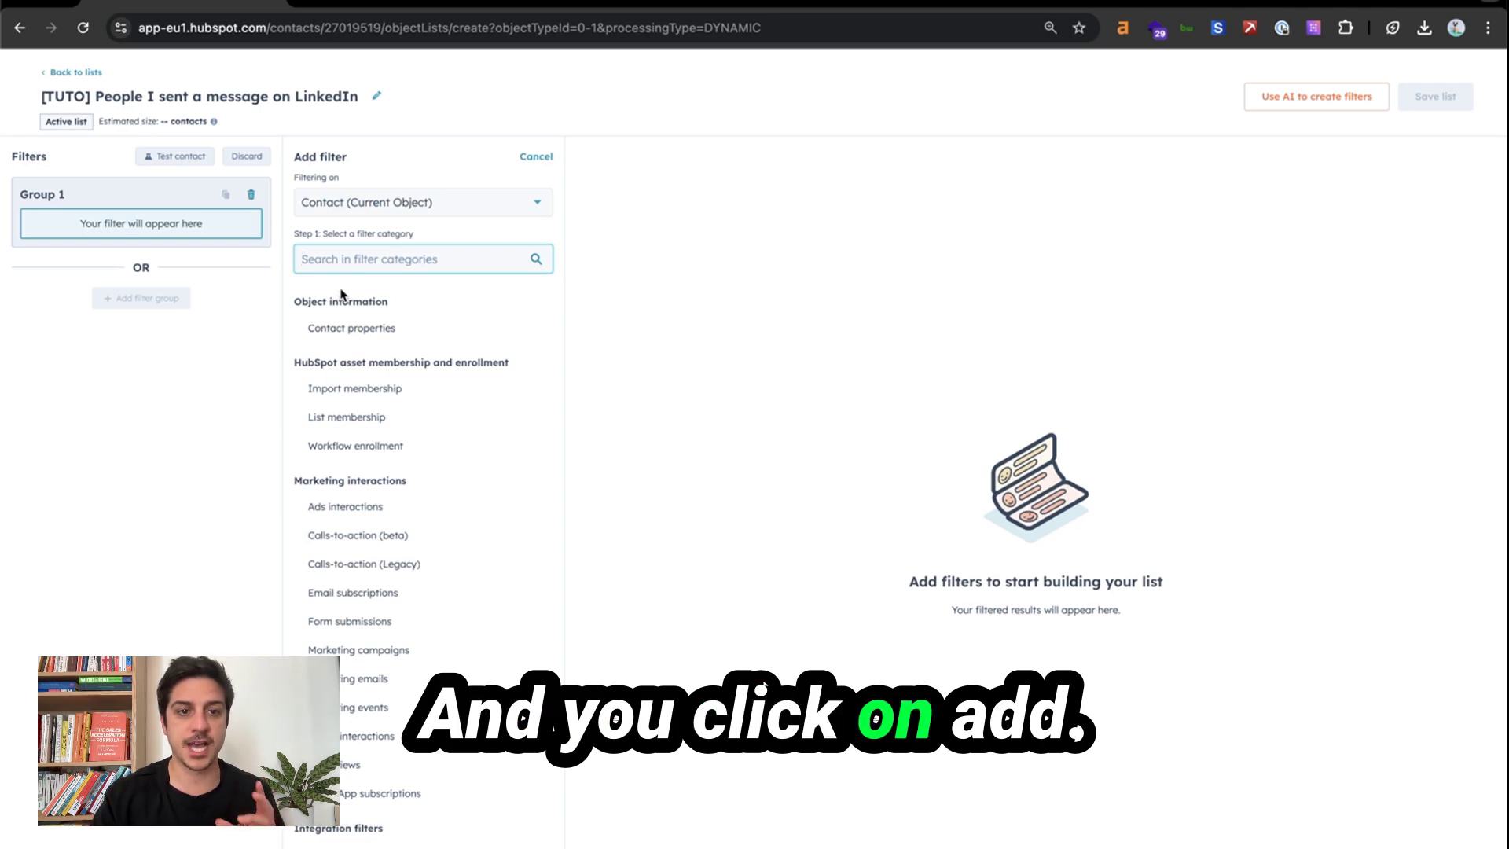
type("hublead")
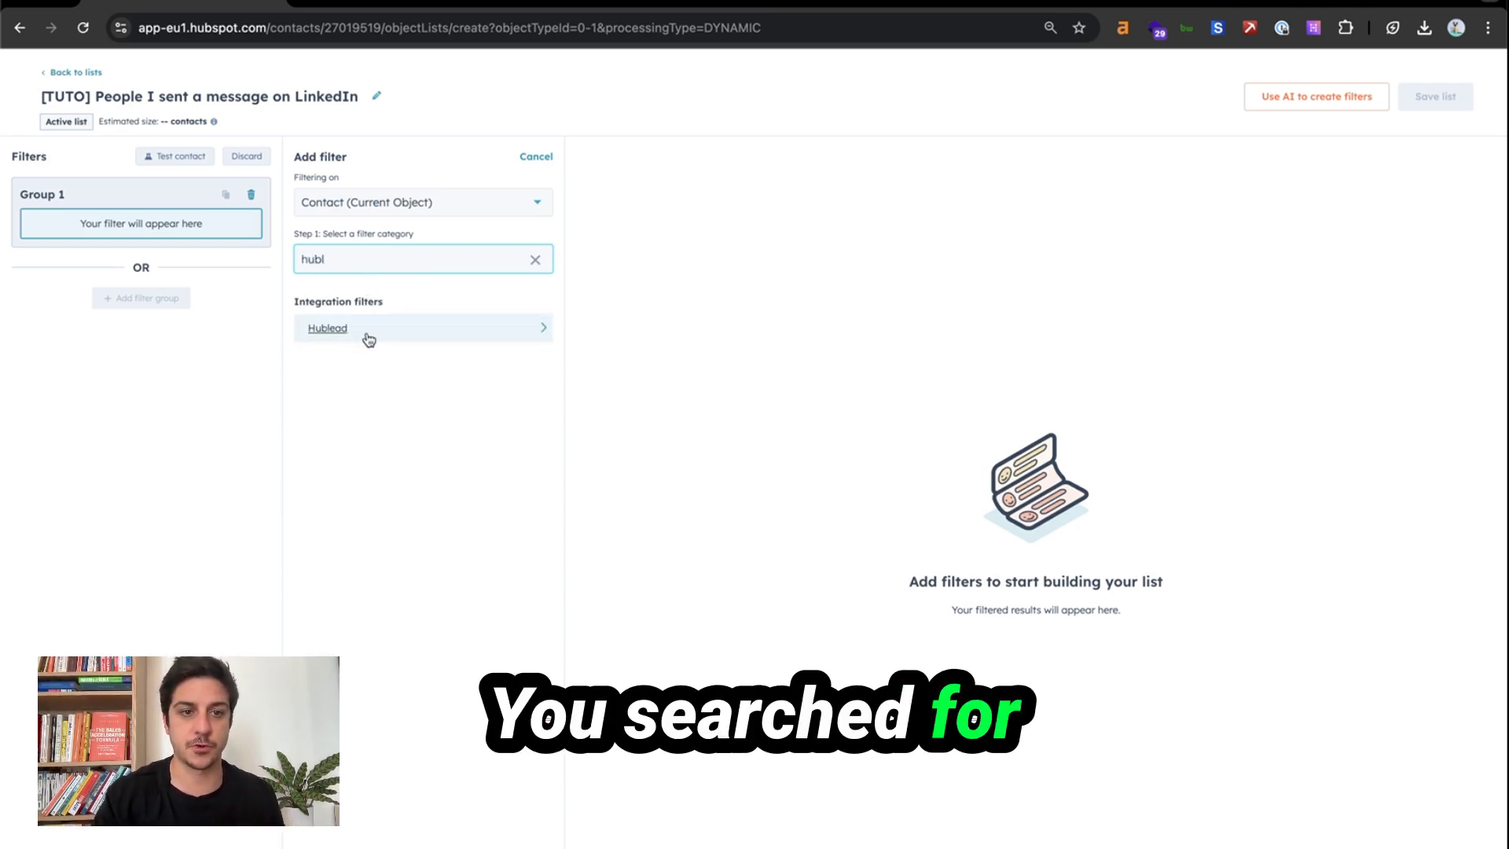
left_click(365, 331)
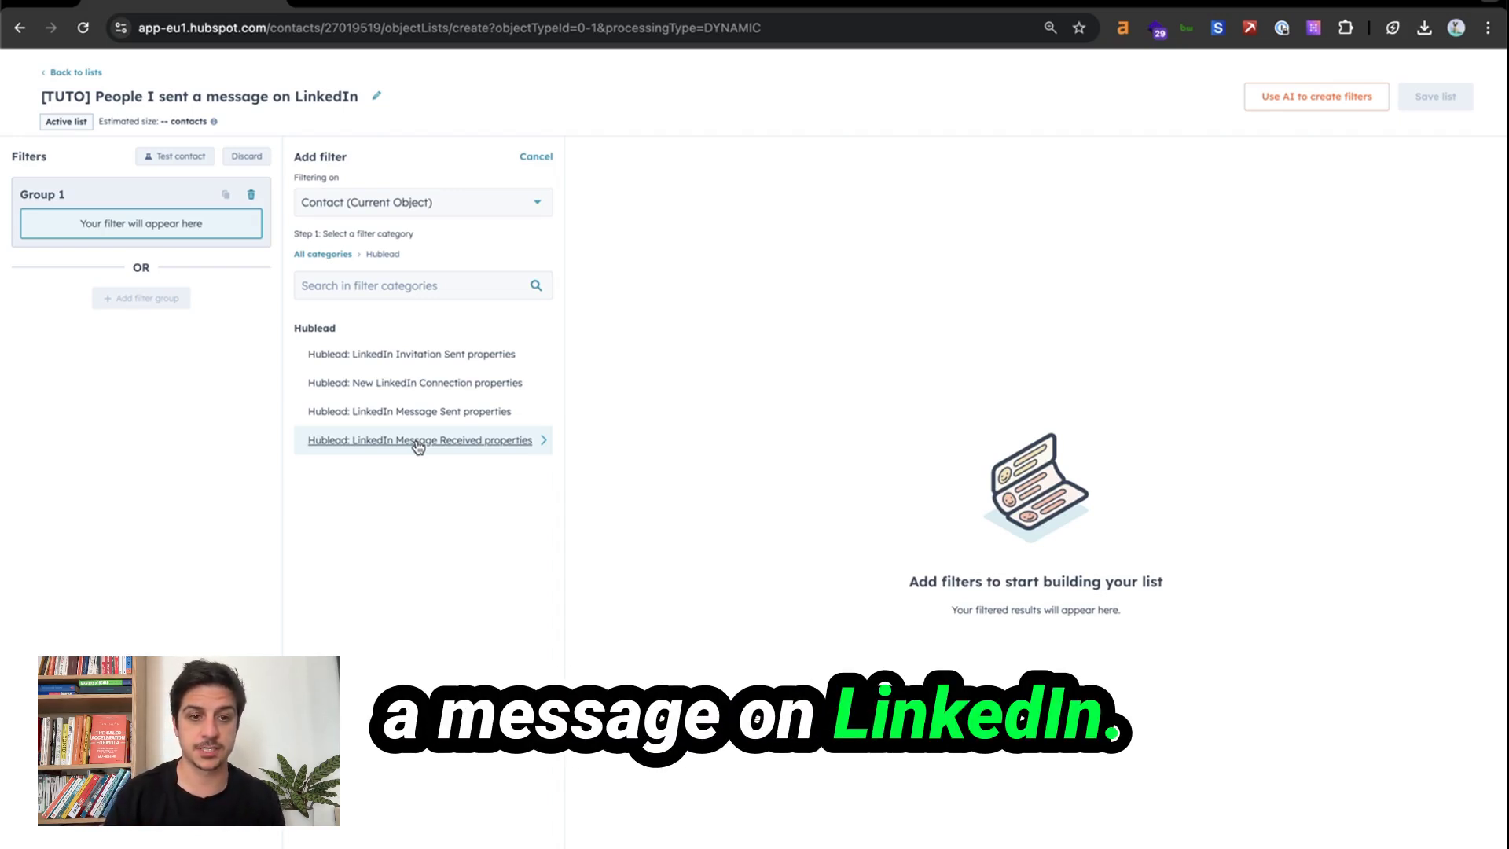
- Filter on LinkedIn Message Sent User Name 'is known' and save the list
left_click(424, 412)
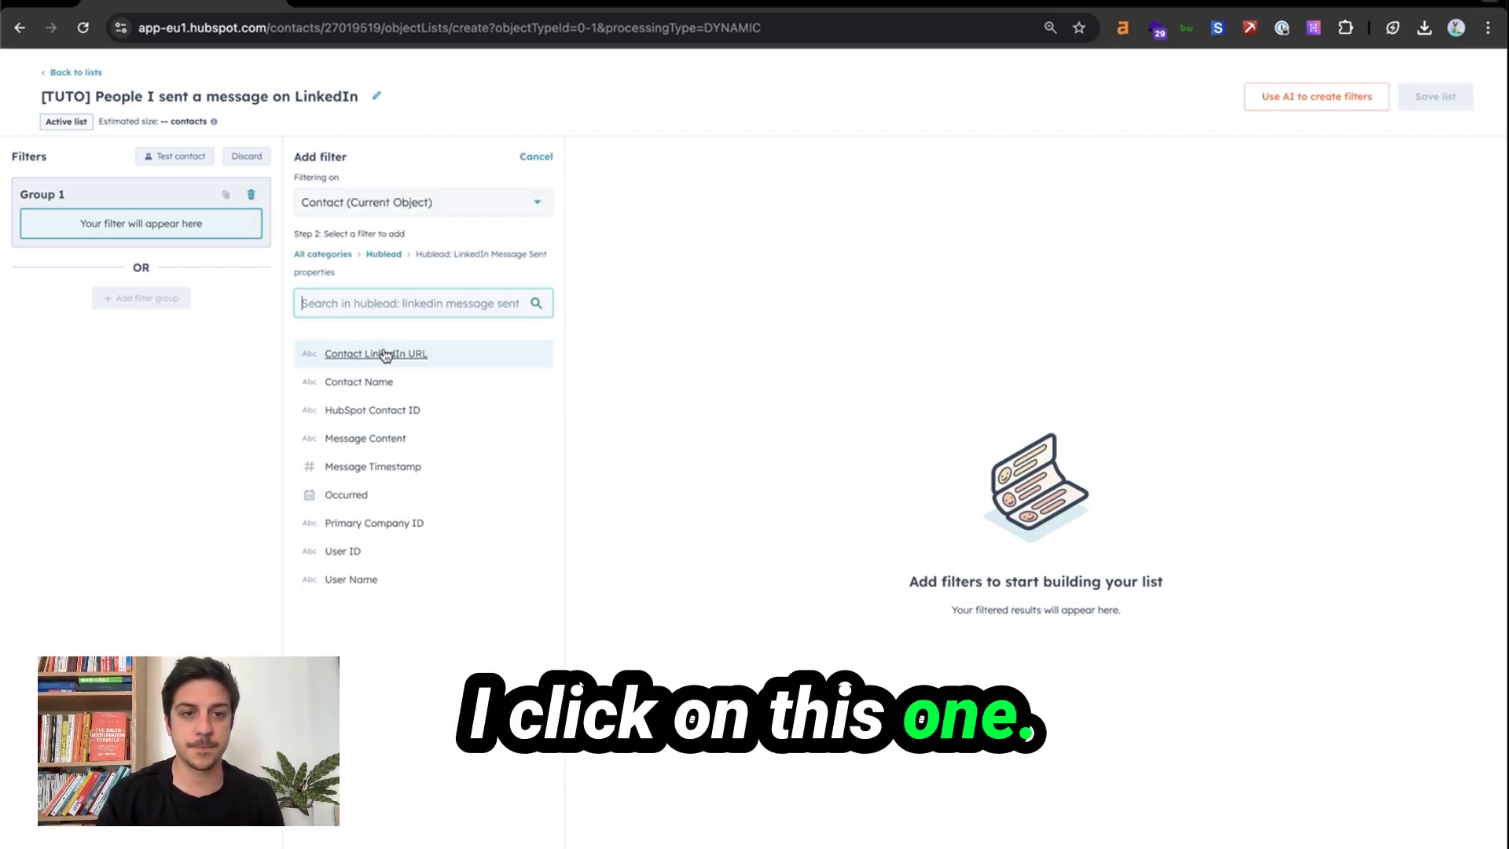
left_click(364, 580)
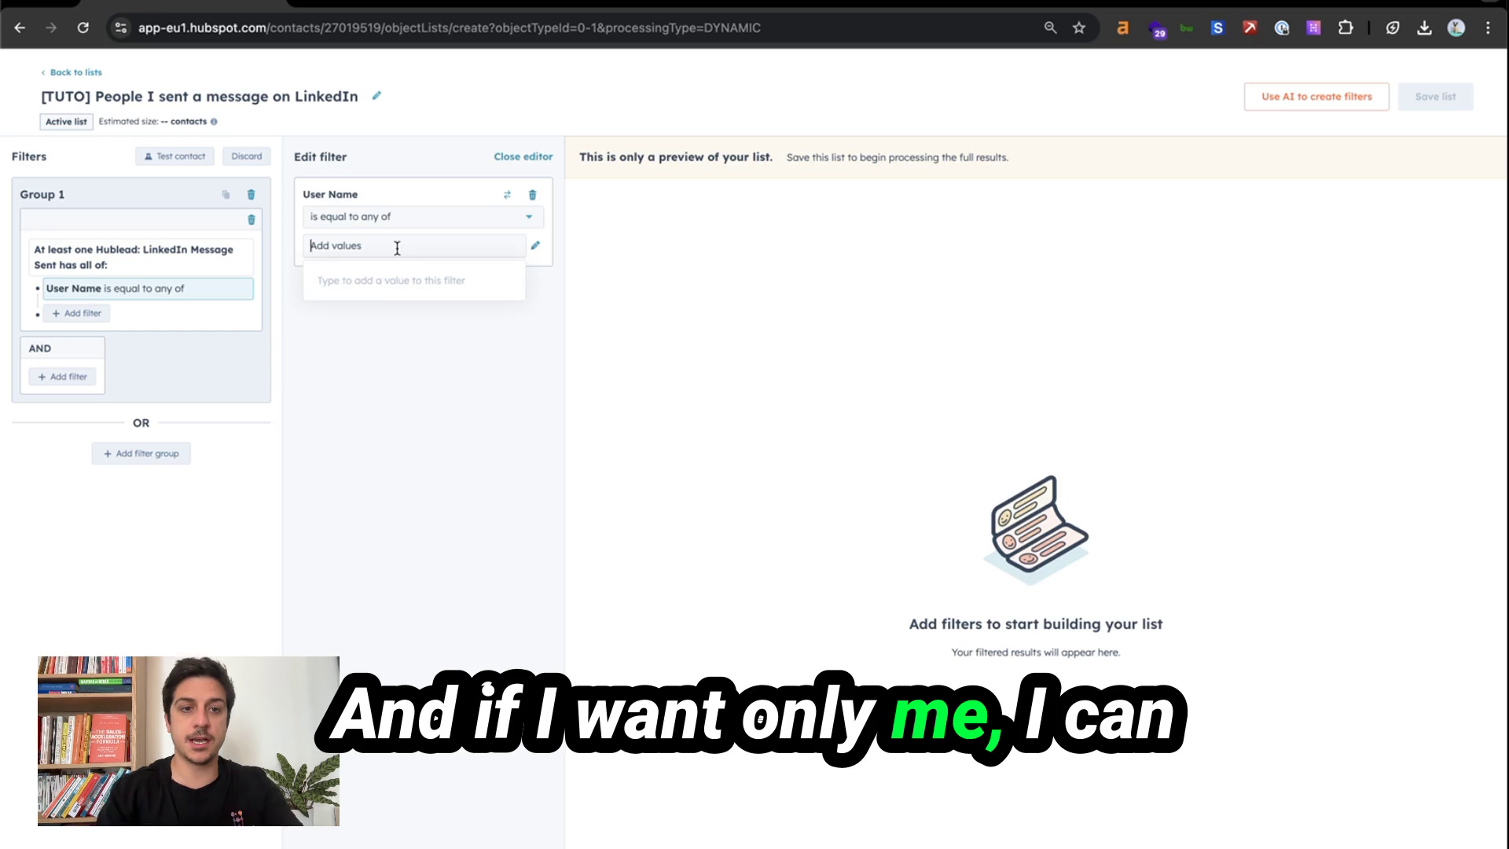
type("Bastien Paul")
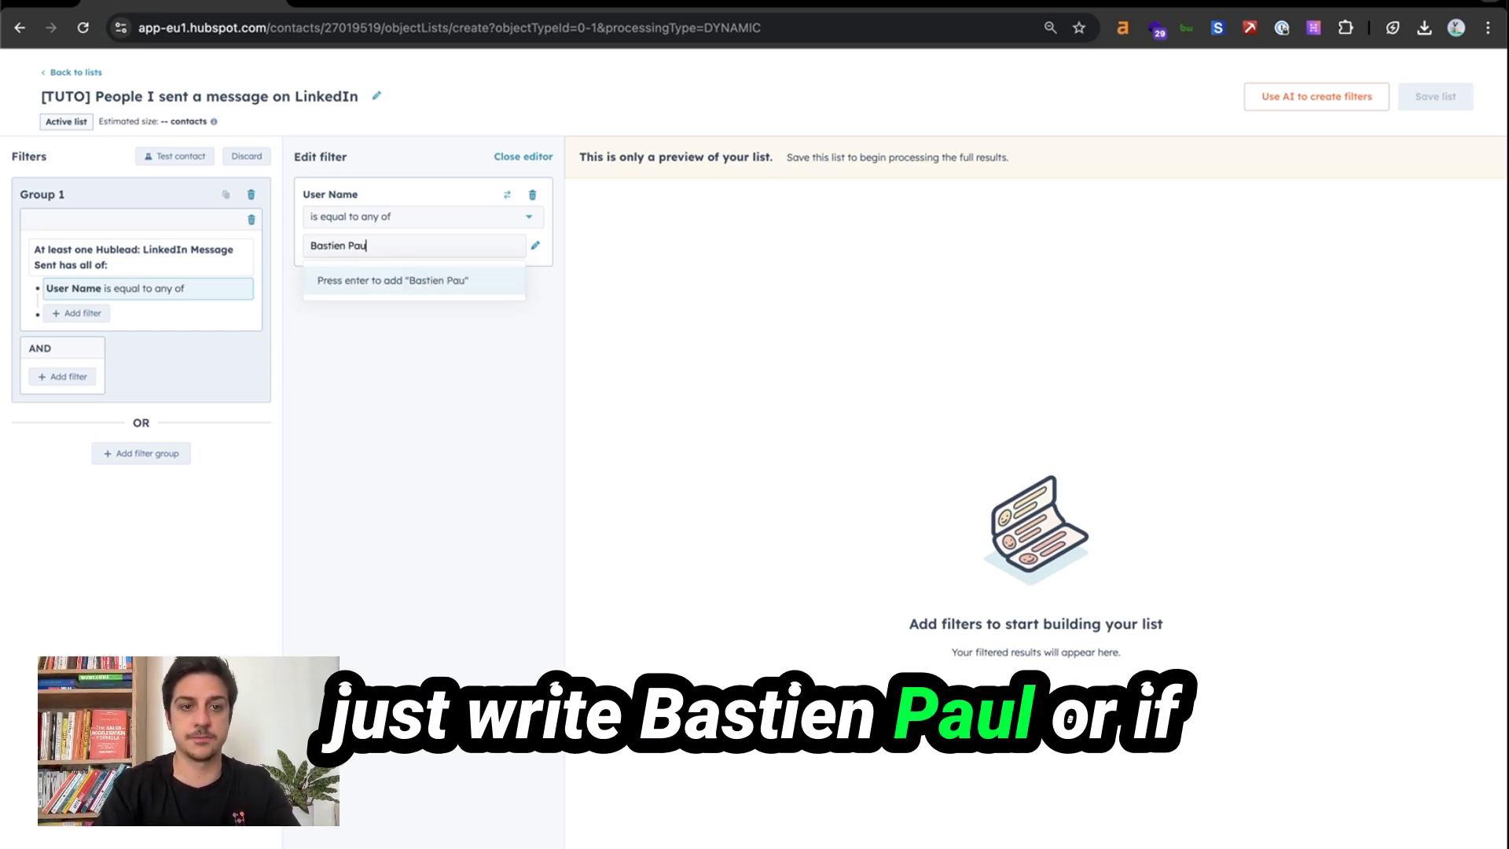
left_click(428, 218)
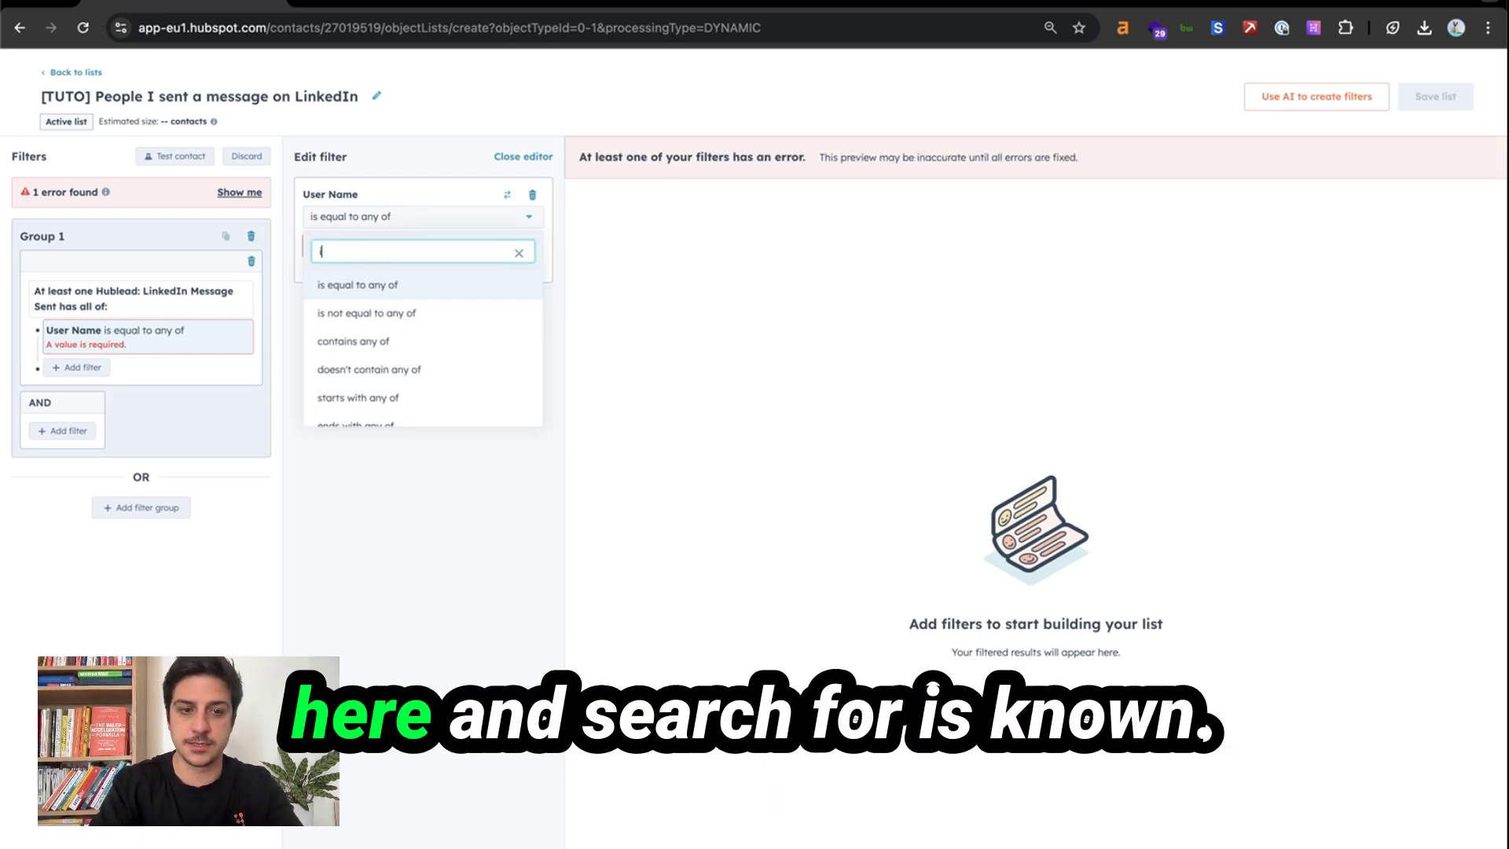
type("is kn")
left_click(354, 285)
left_click(1435, 96)
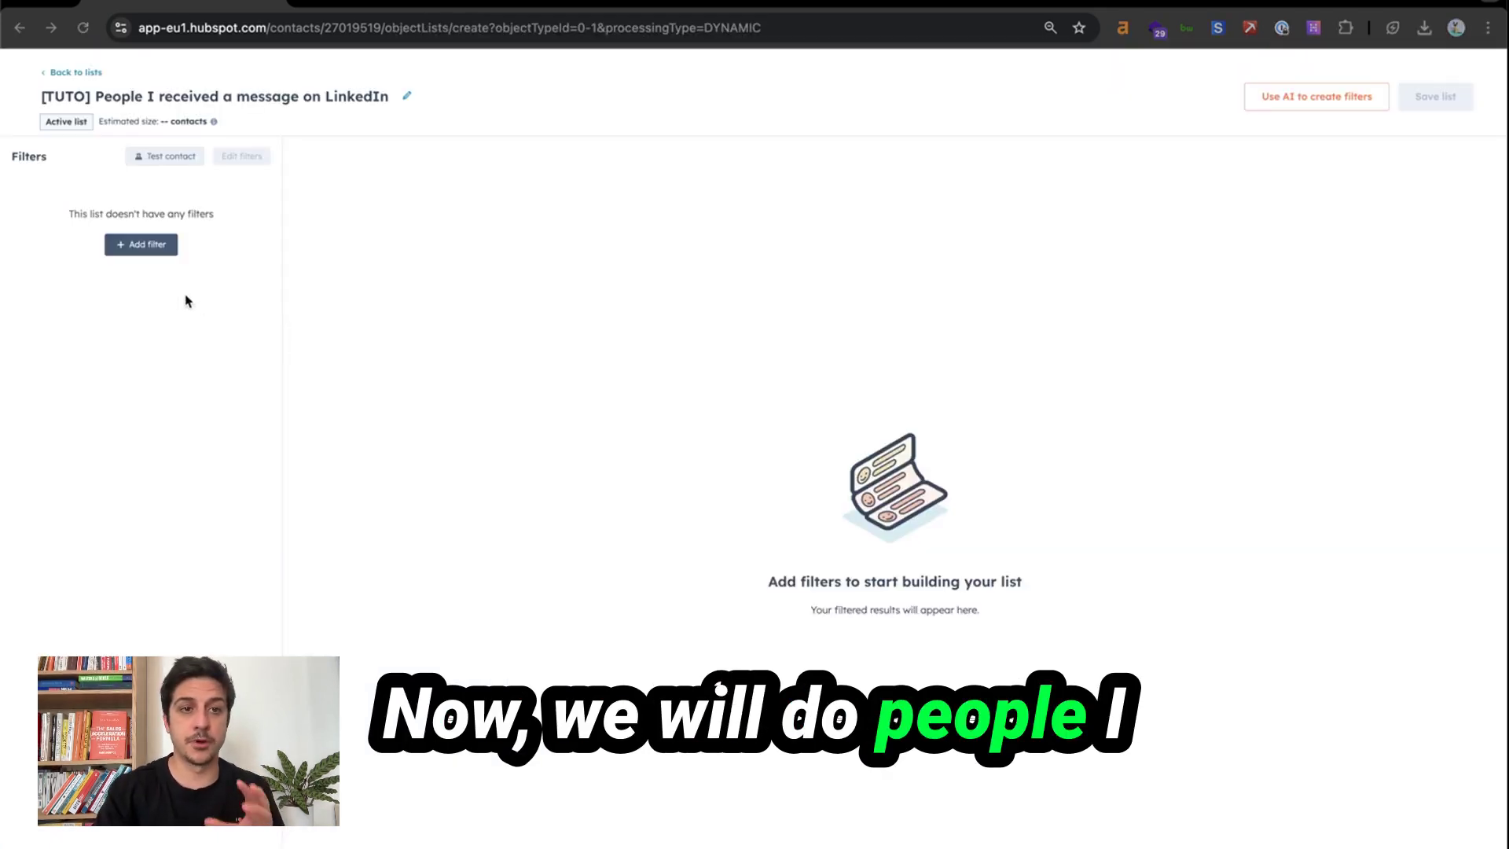
- Filter the received-message list on Hublead LinkedIn Message Received User Name 'is known'
left_click(141, 245)
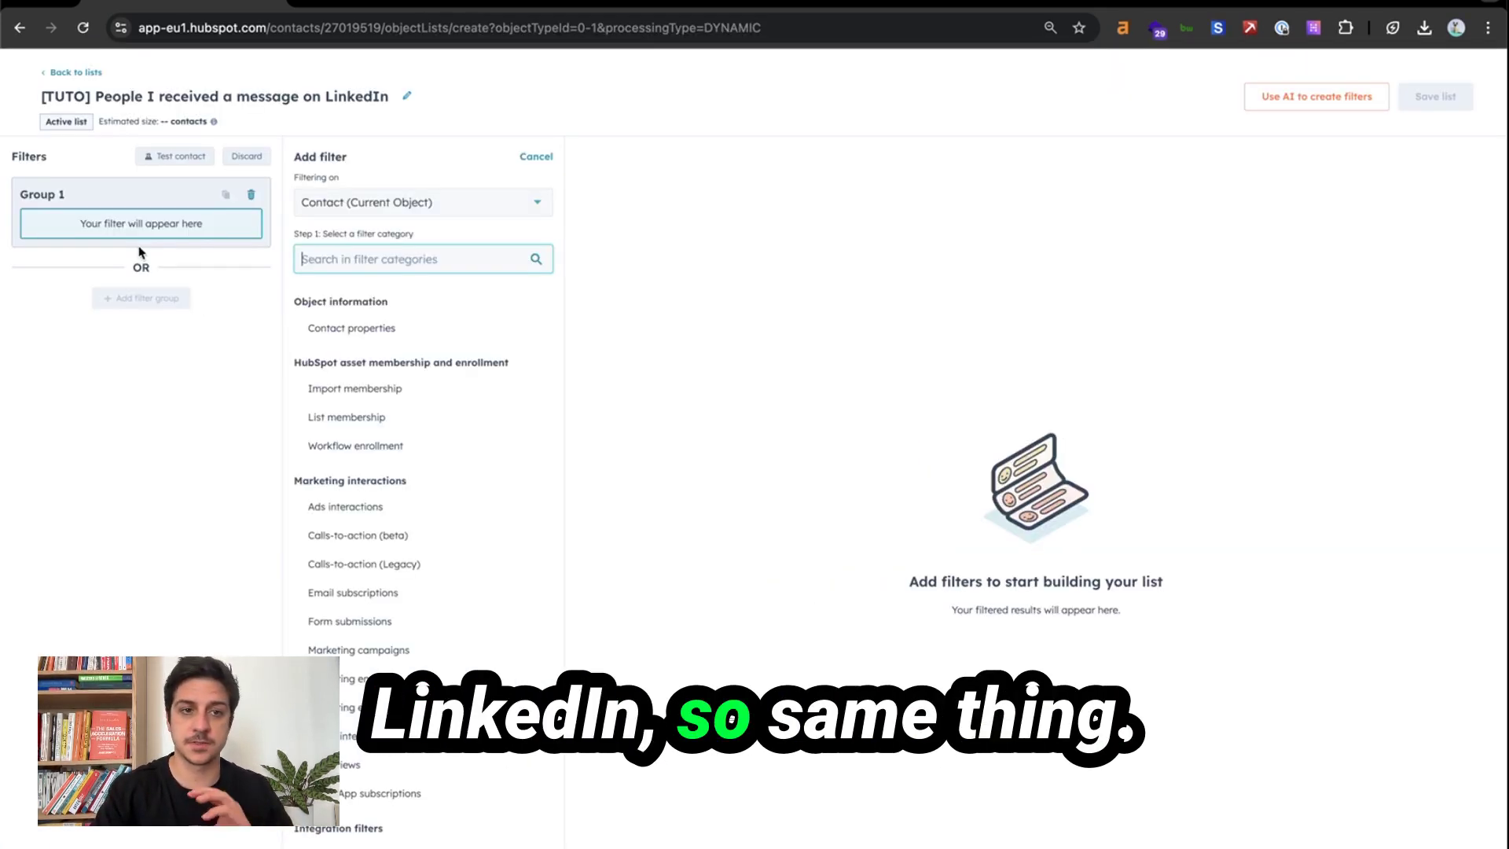
type("hub")
left_click(369, 326)
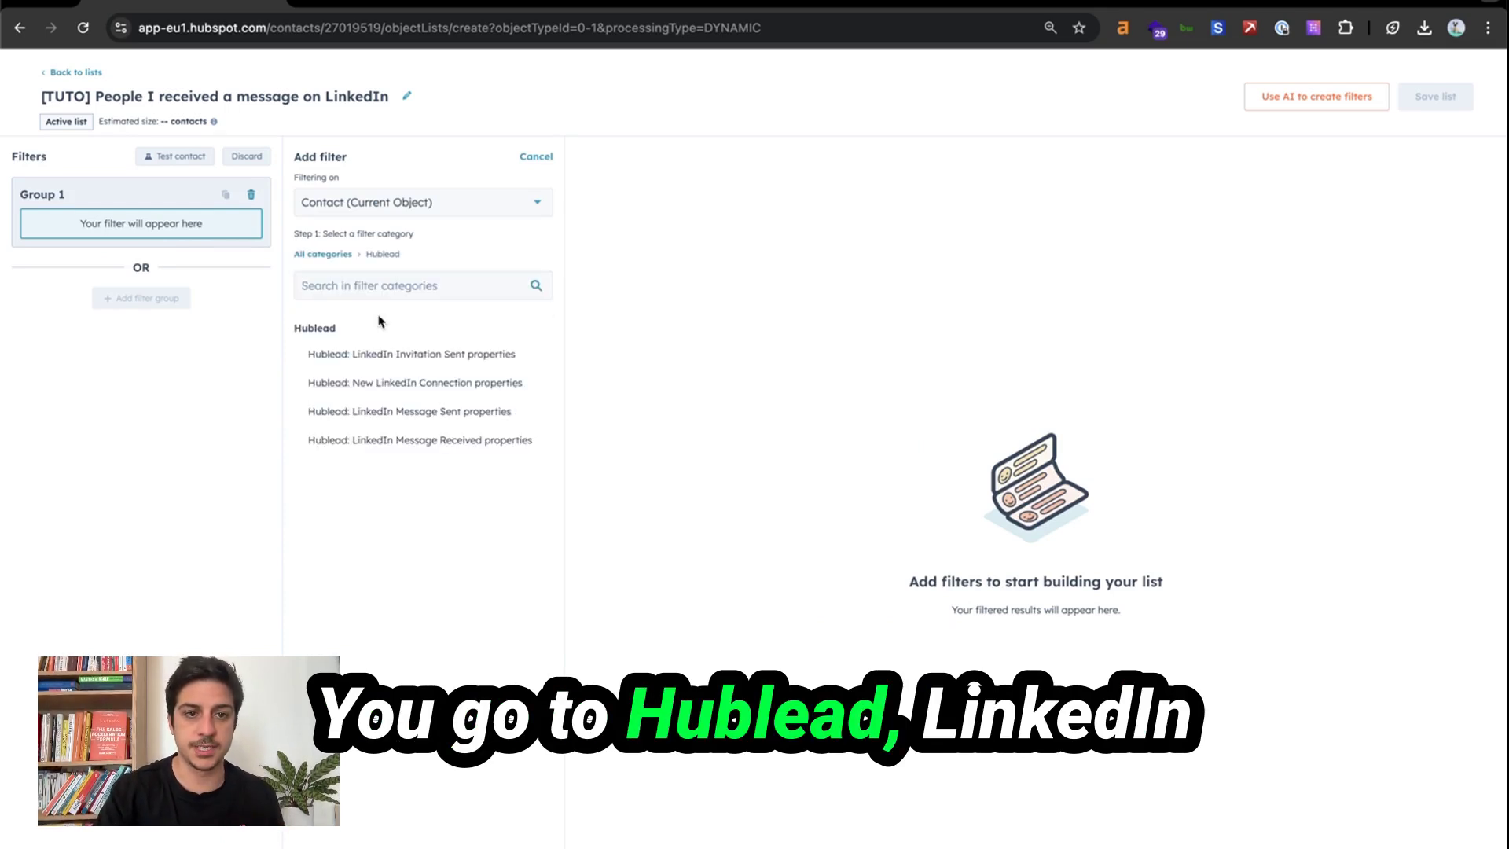
left_click(390, 441)
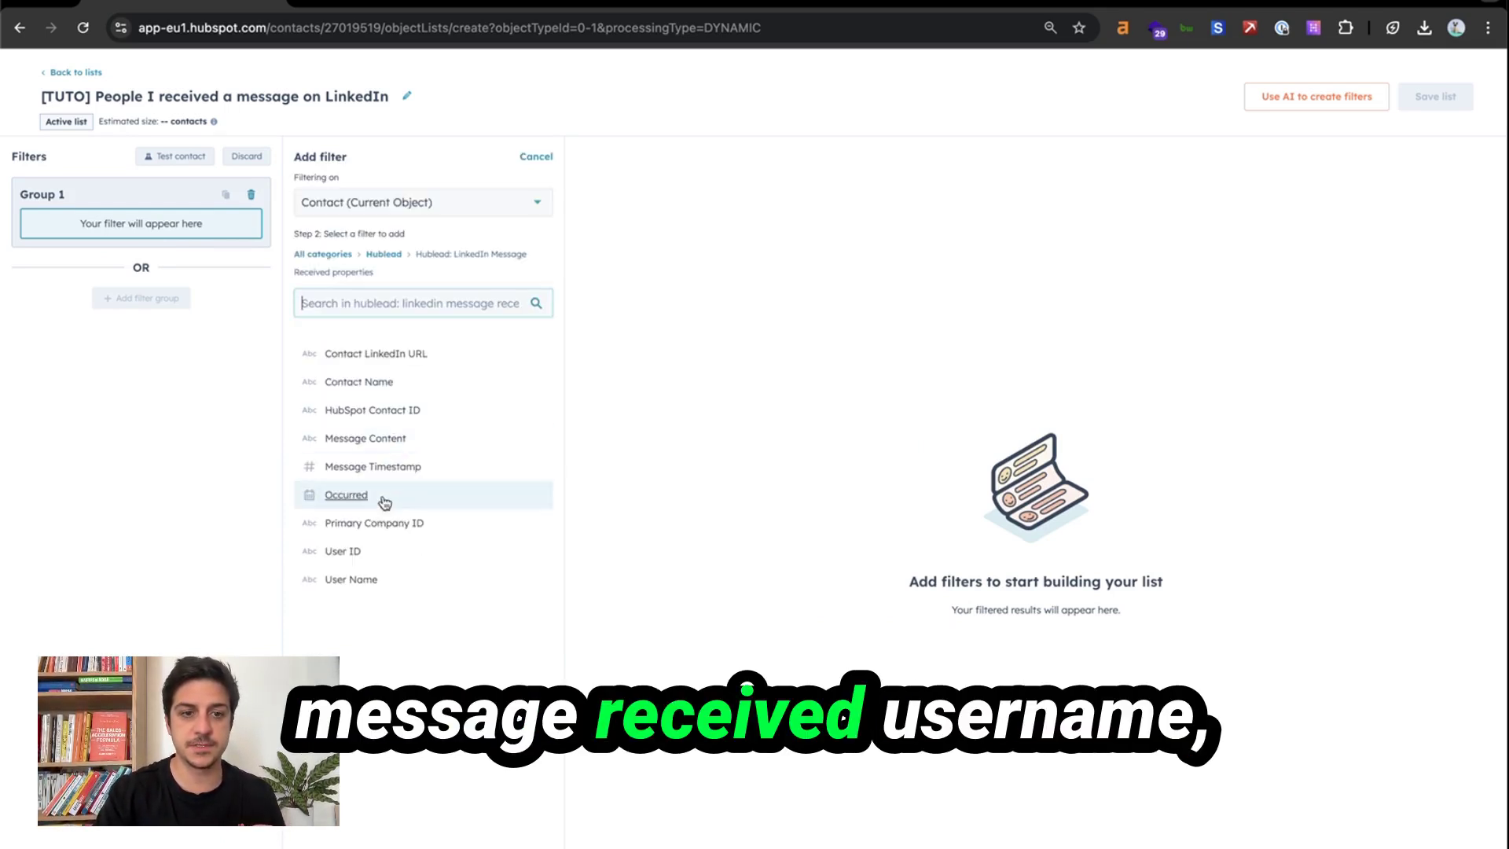
left_click(360, 573)
left_click(373, 249)
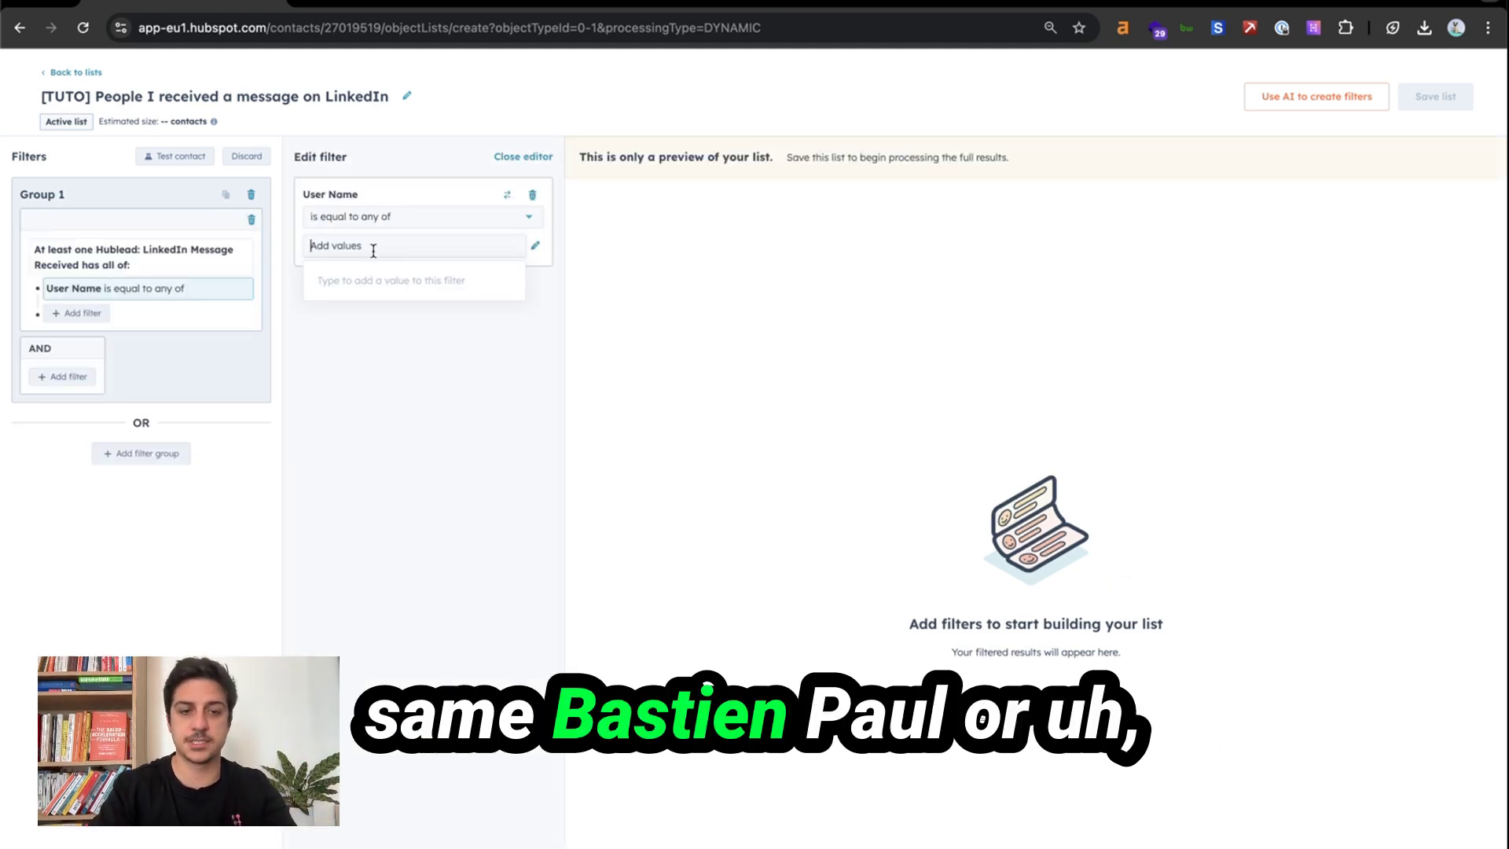
type("Bastien Paul")
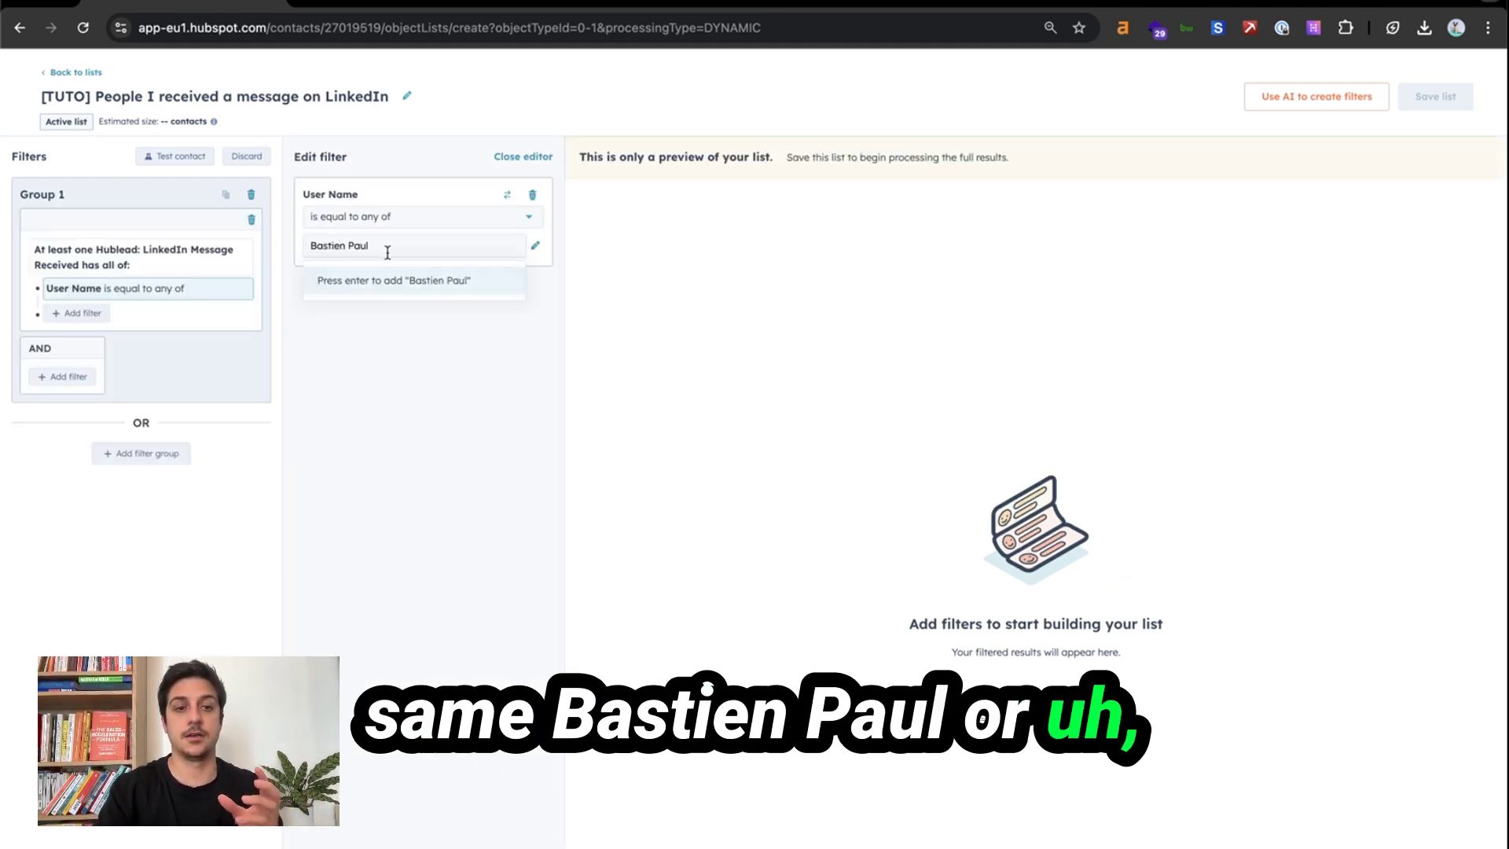
left_click(426, 226)
type("is kn")
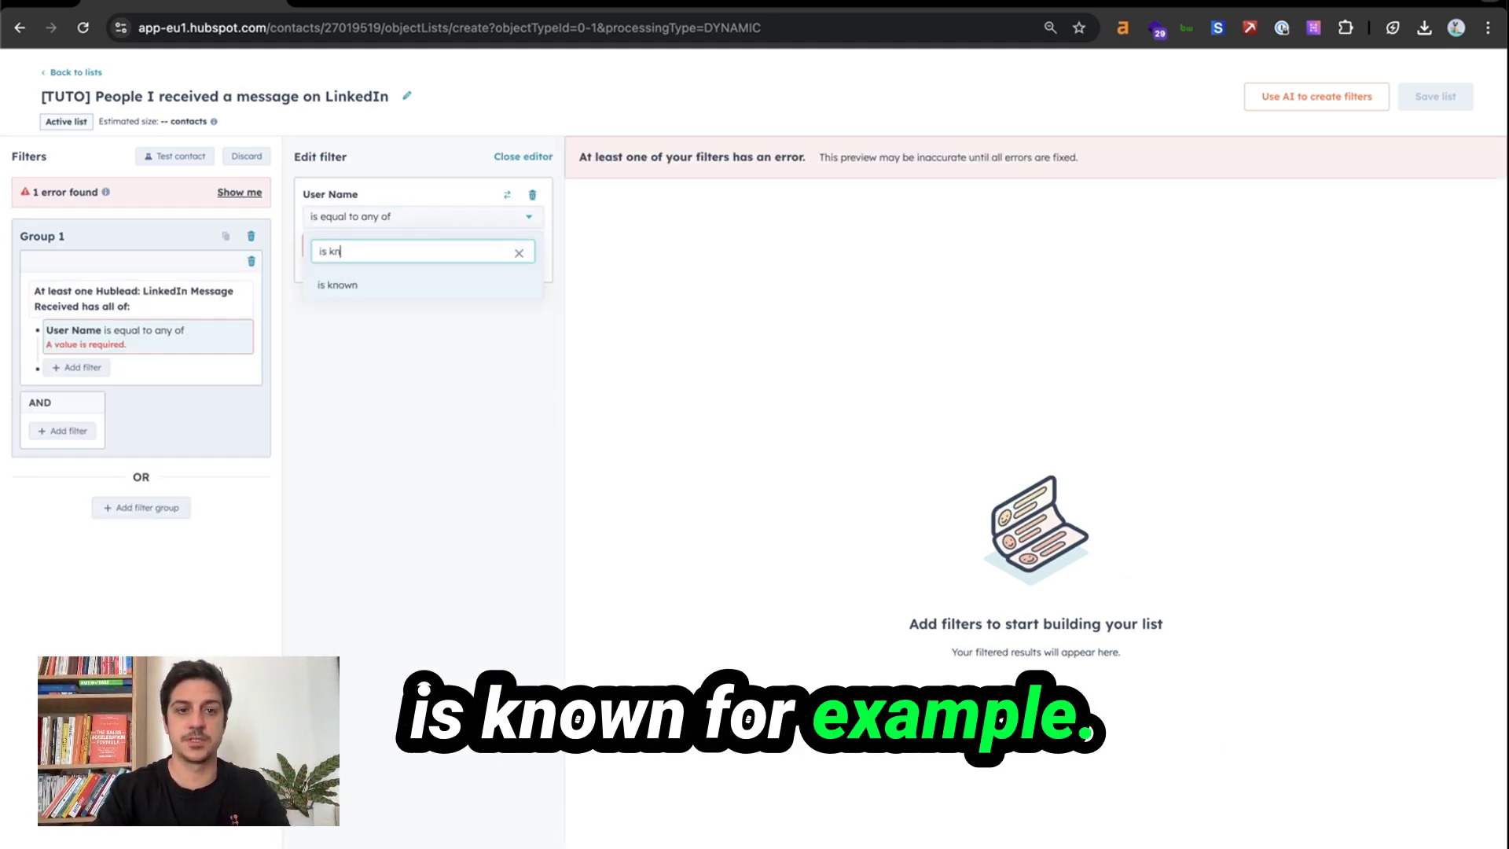
left_click(424, 284)
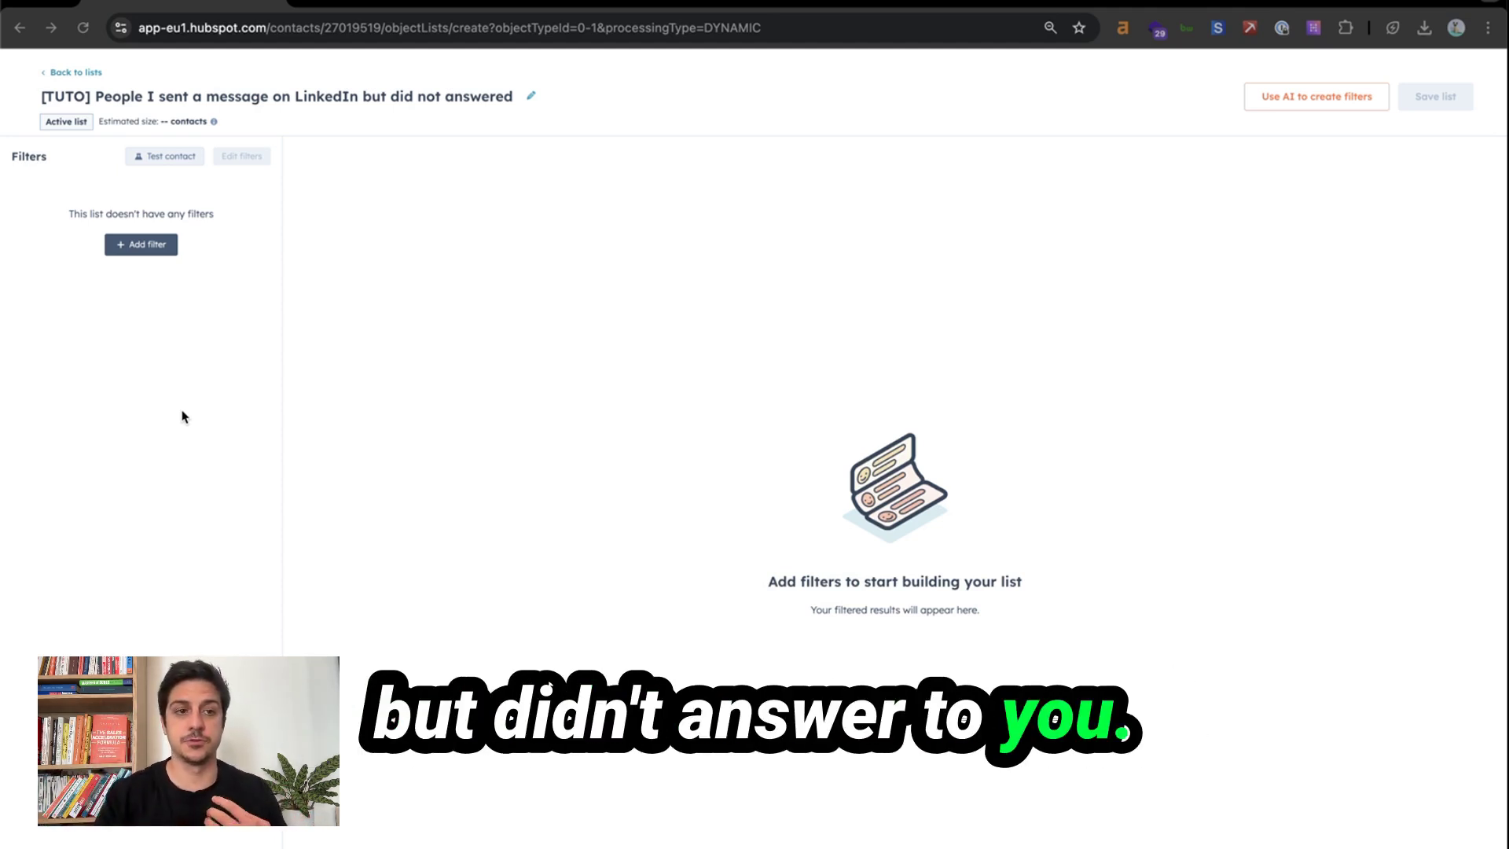
- Add a list-membership filter for members of 'People I sent a message on LinkedIn'
left_click(134, 245)
type("list")
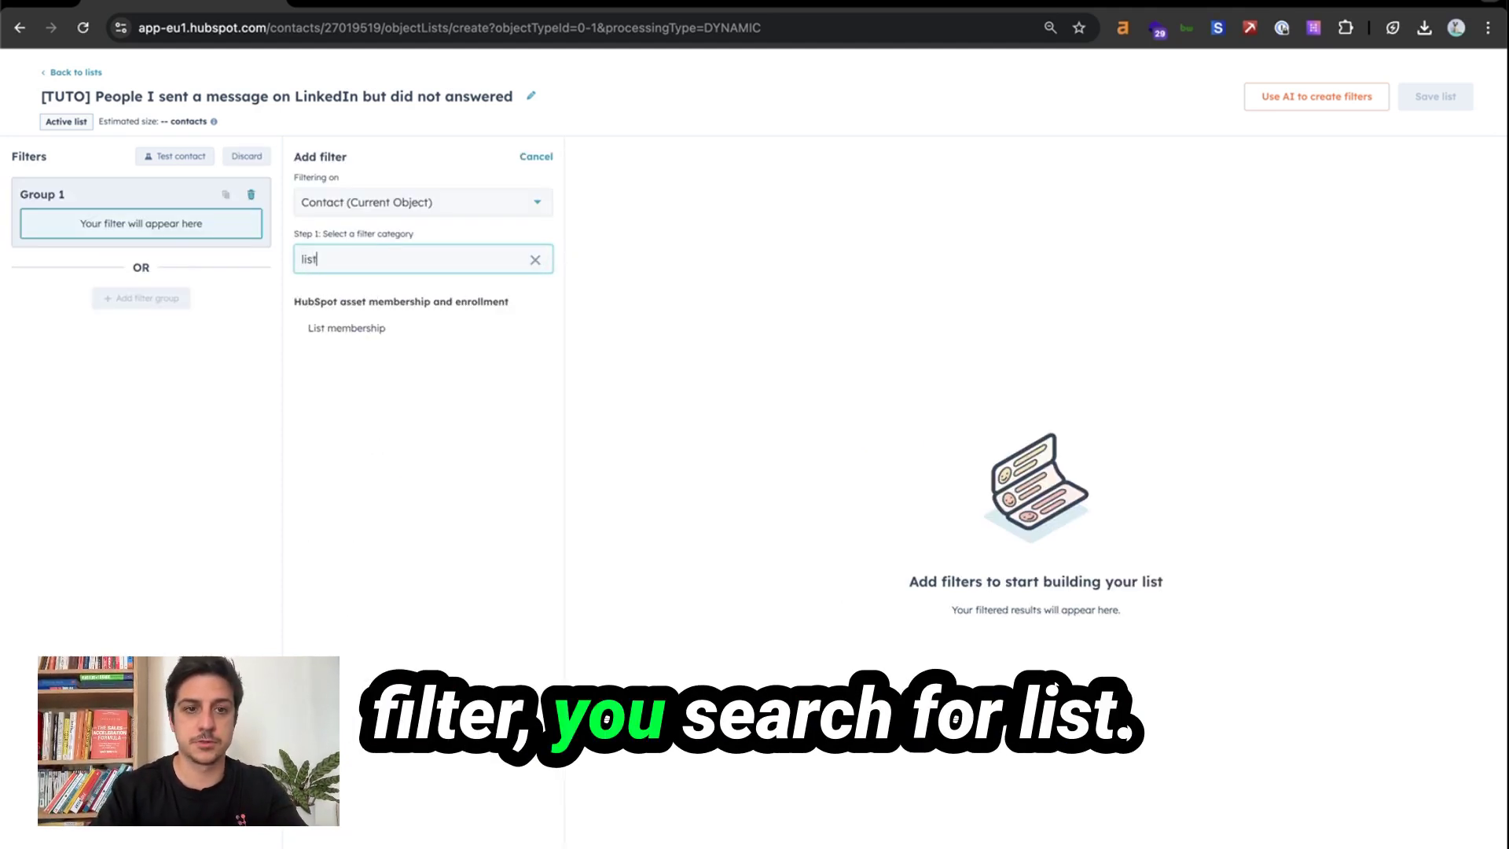
left_click(417, 330)
type("tuto")
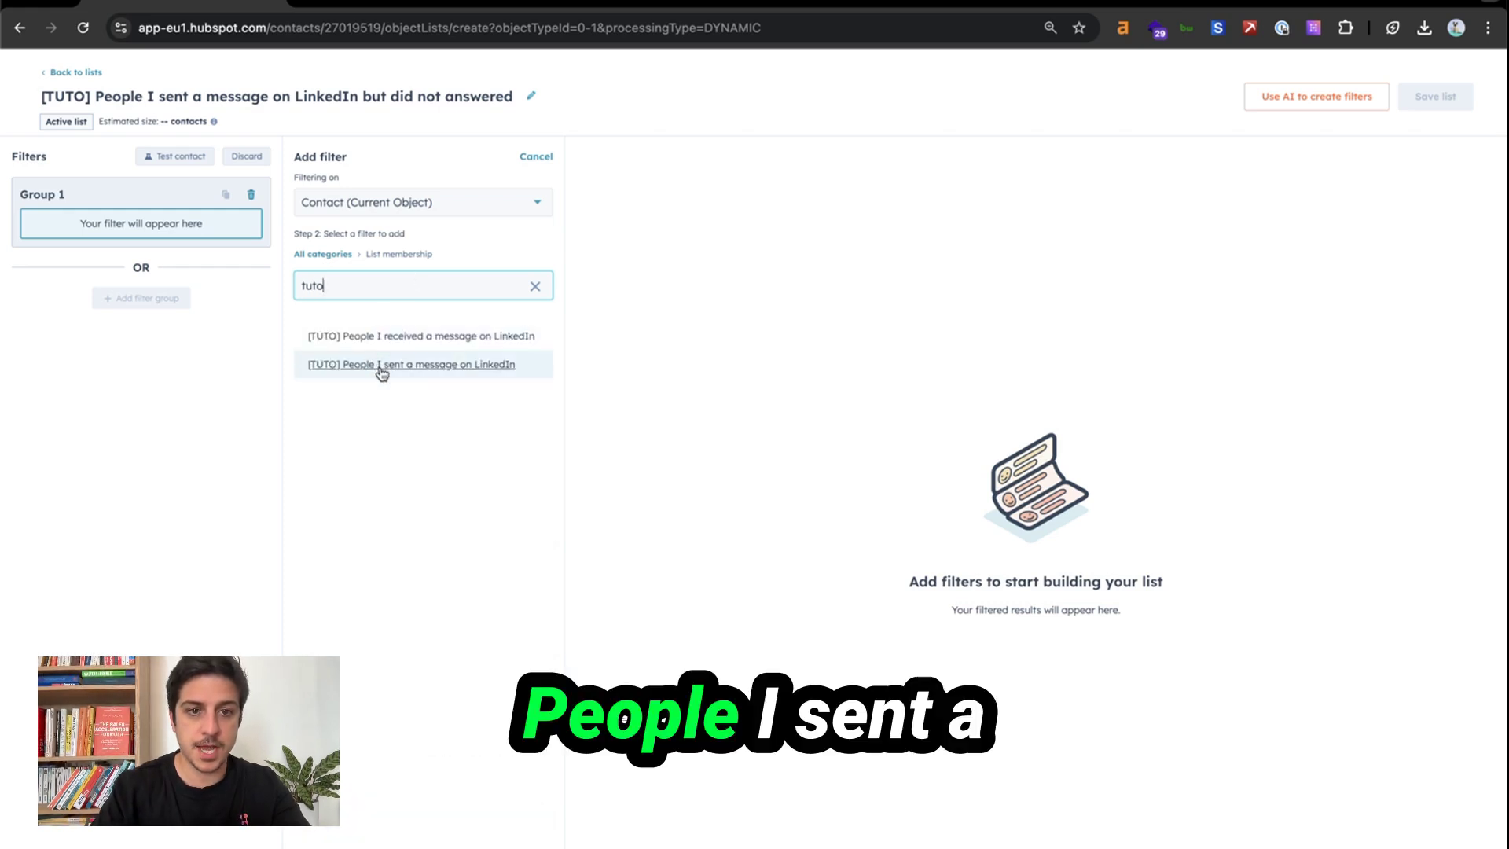
left_click(378, 365)
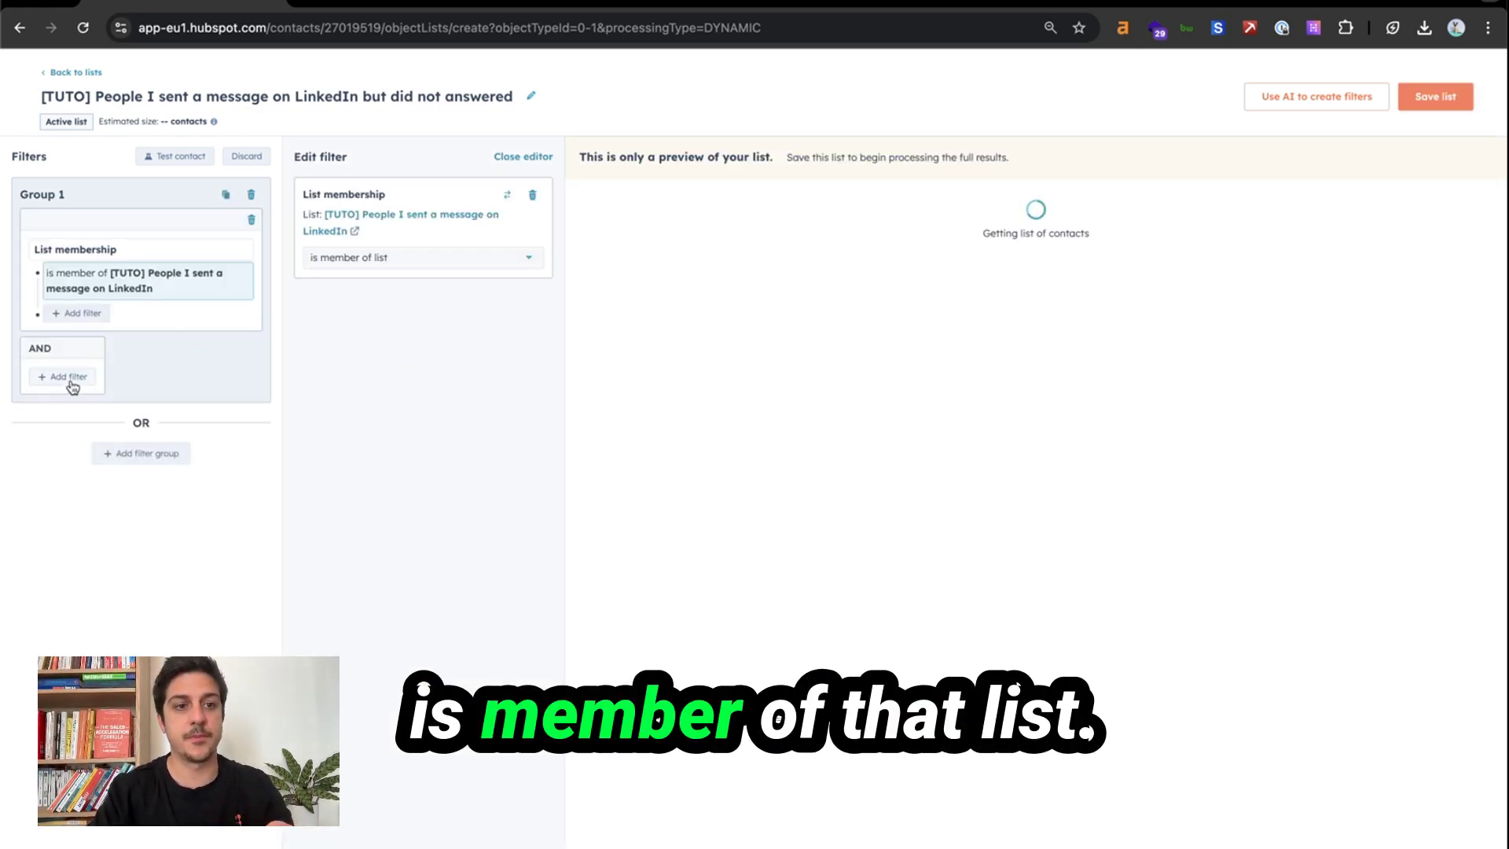
- Exclude members of 'People I received a message on LinkedIn' and save the list
left_click(79, 314)
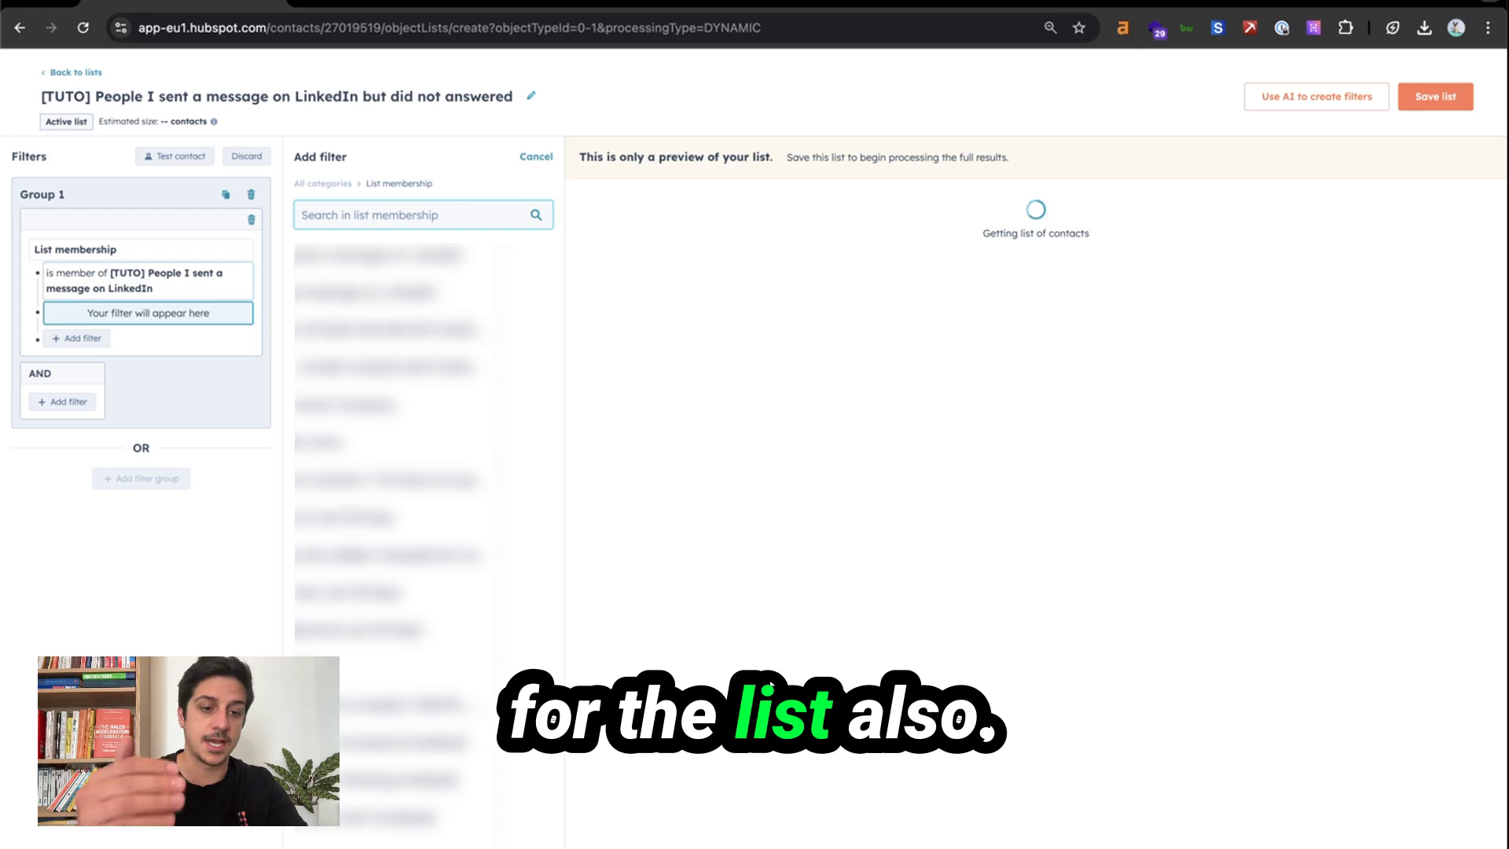
type("tuto")
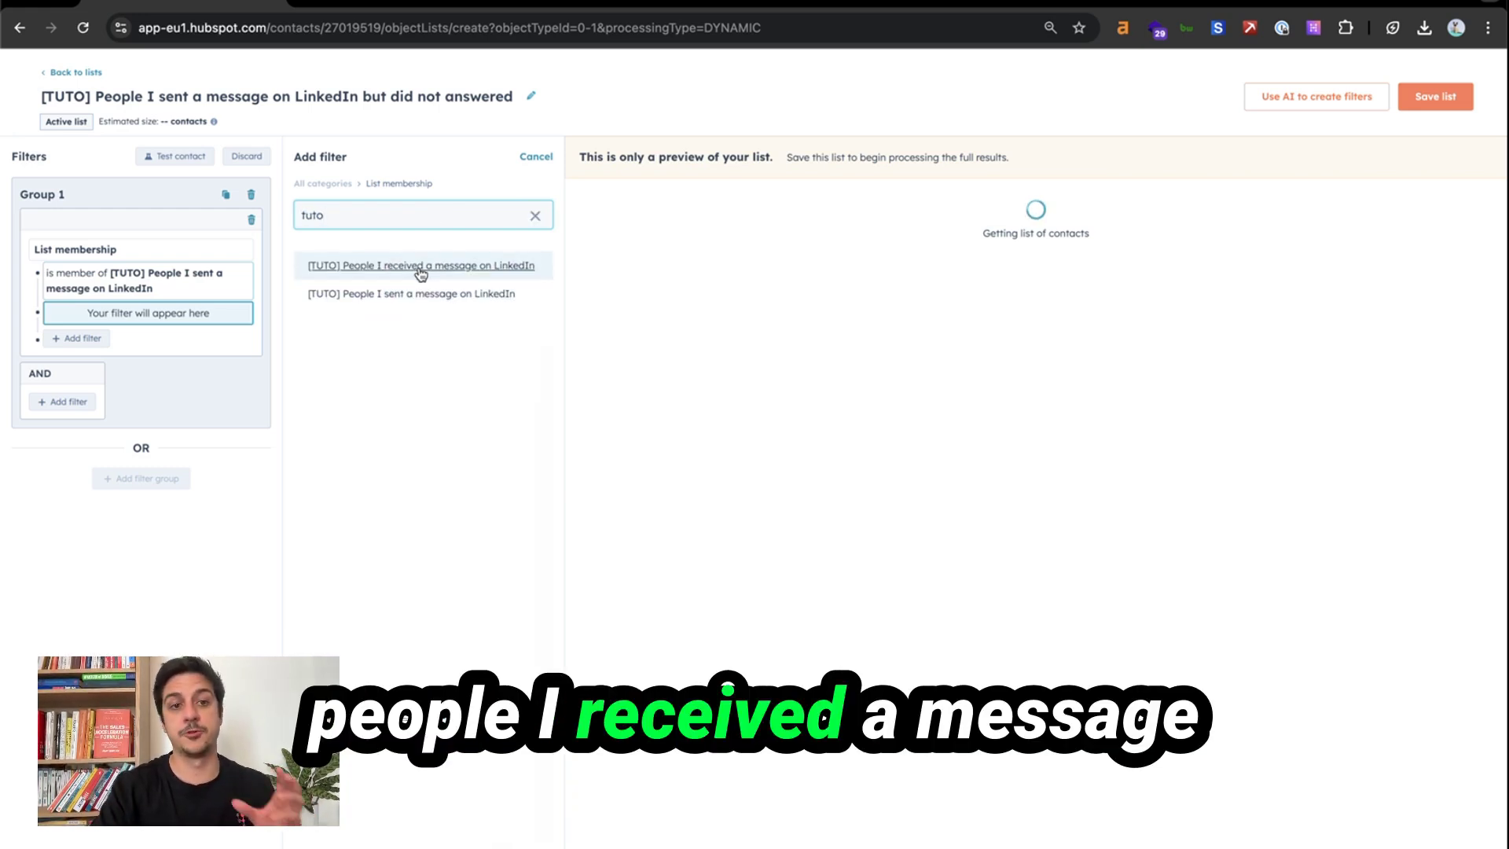
left_click(421, 267)
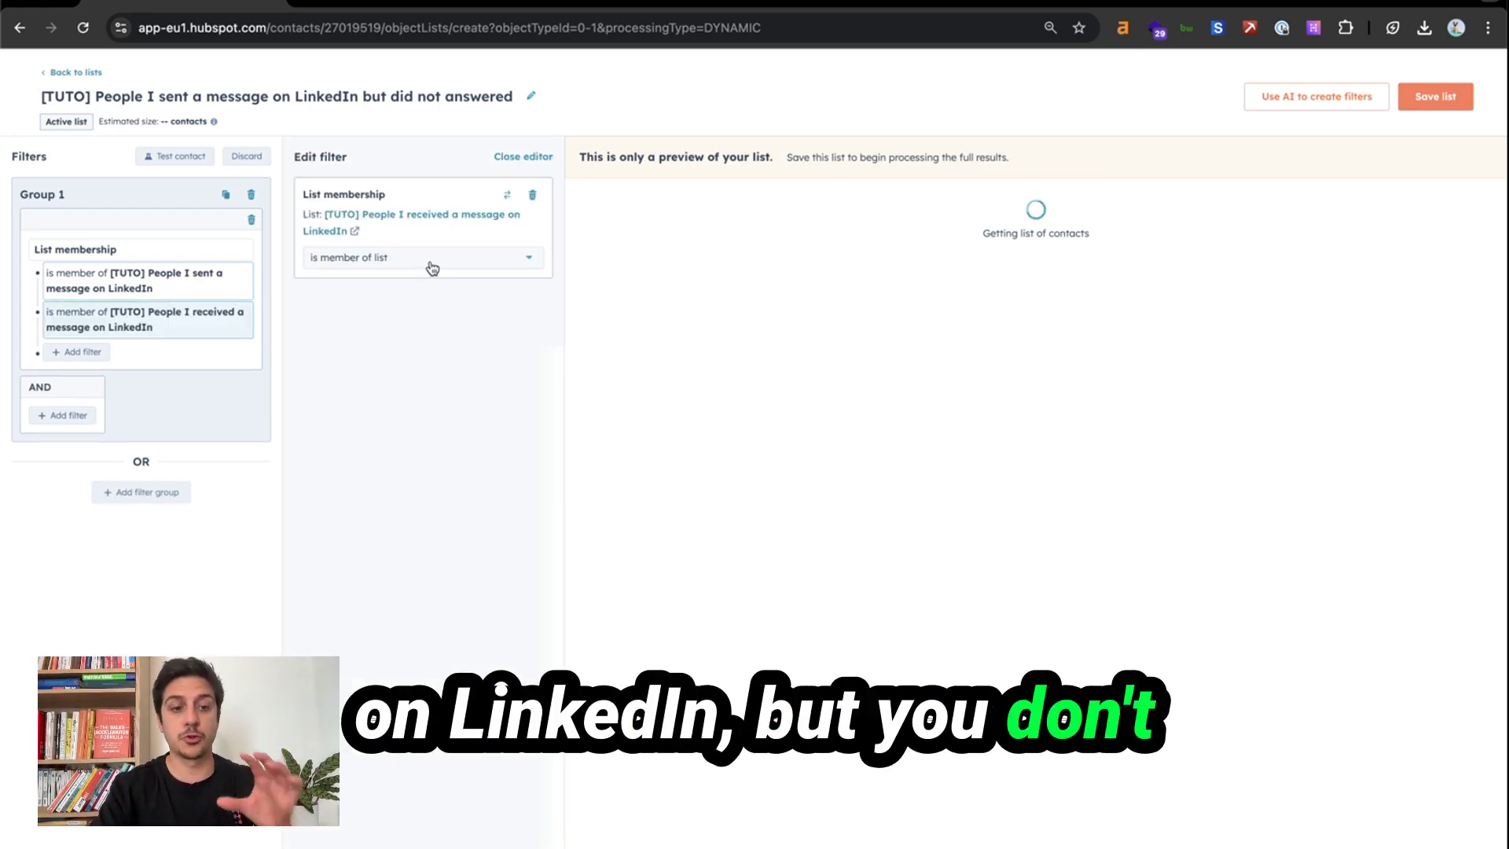
left_click(432, 268)
left_click(431, 316)
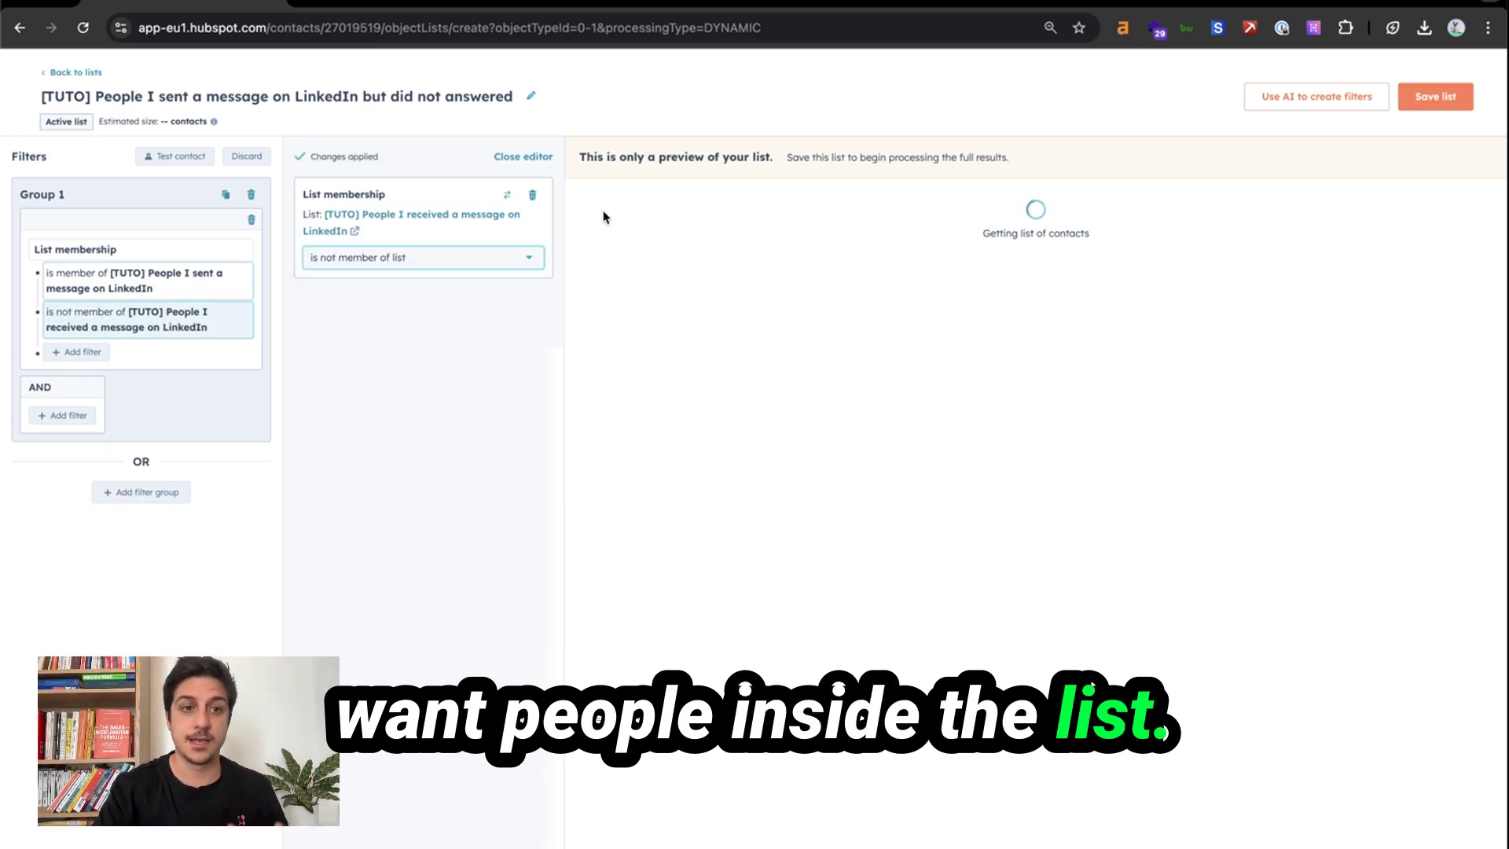
left_click(1423, 97)
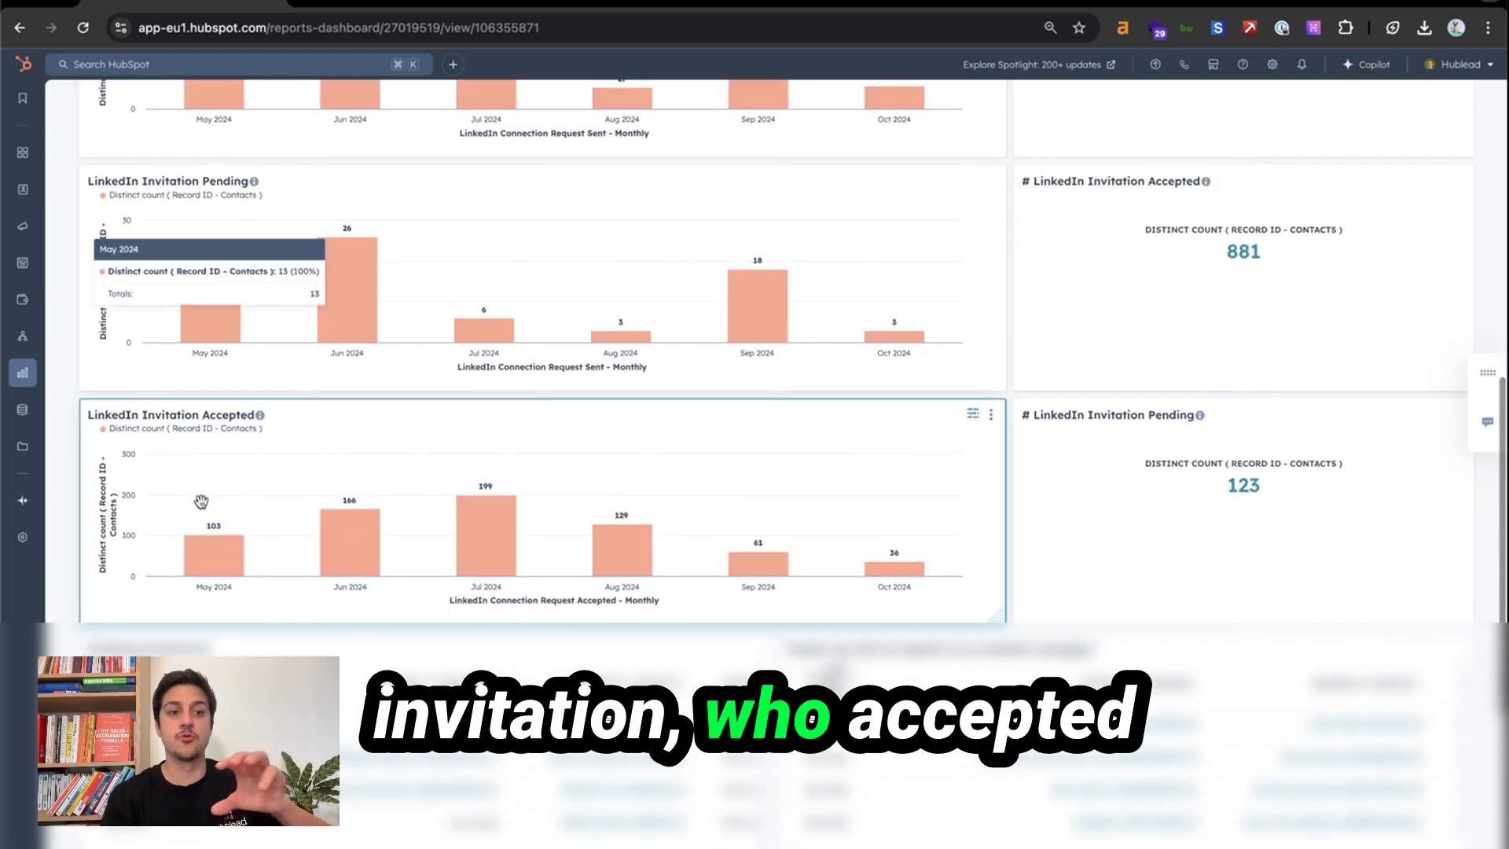
- Review the LinkedIn dashboard charts and open the Invitation Sent report's details and filters
scroll(203, 500, "up", 2)
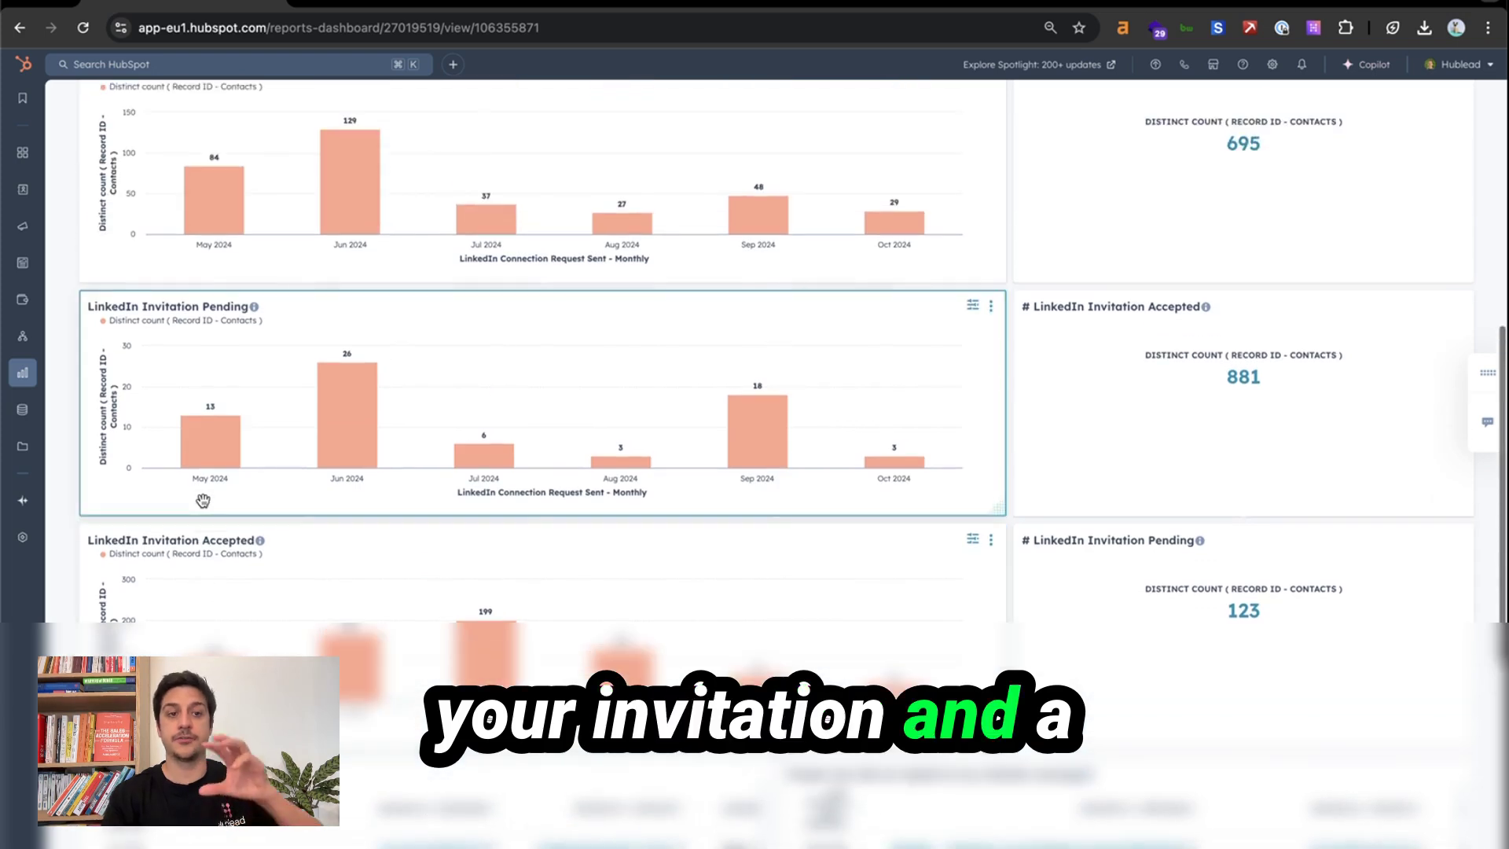
scroll(201, 293, "up", 1)
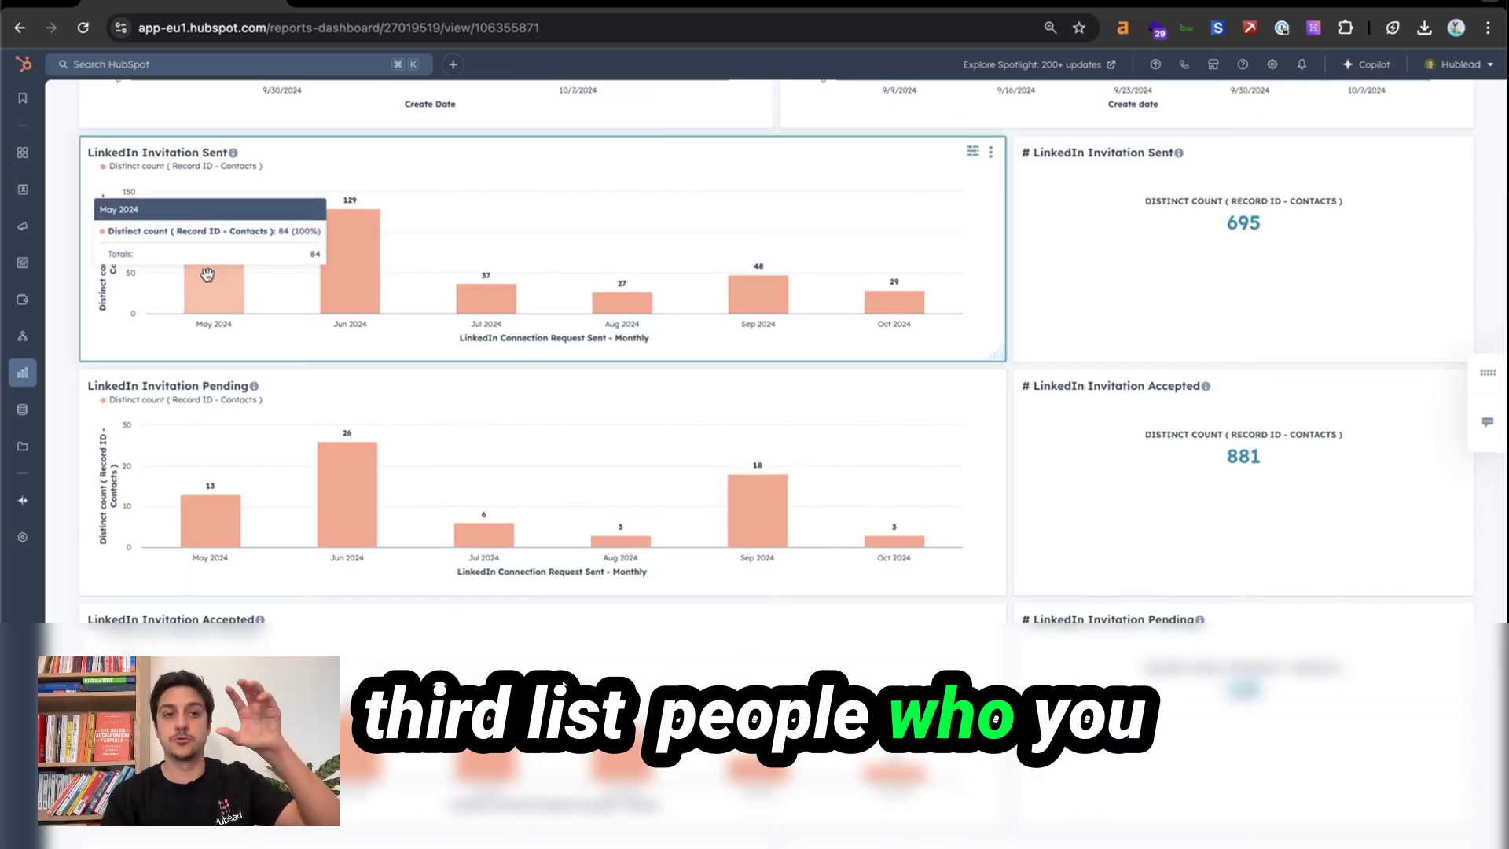
scroll(203, 293, "down", 2)
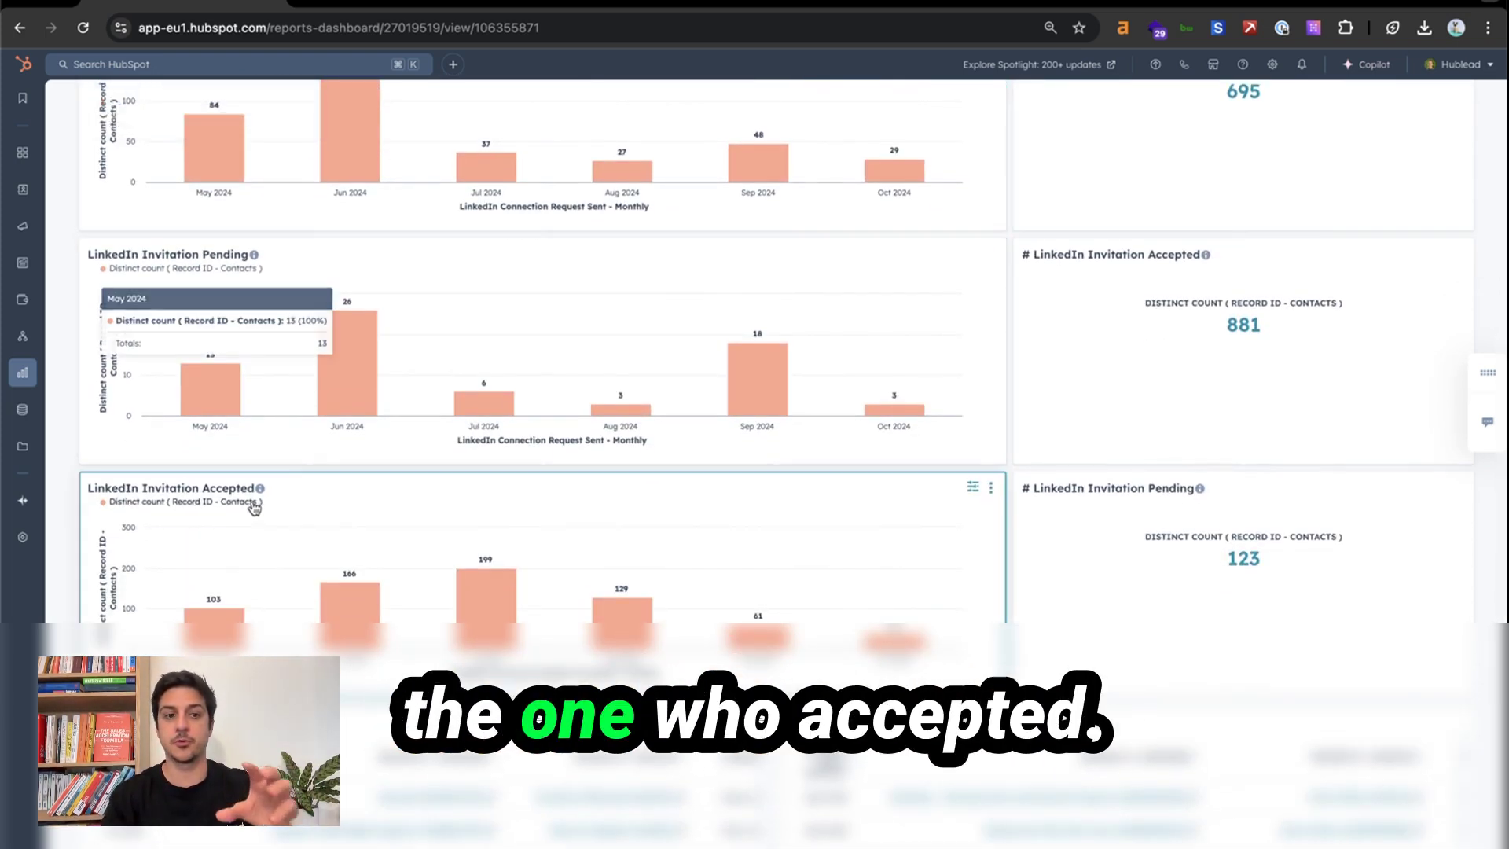
scroll(252, 503, "up", 1)
scroll(252, 502, "up", 1)
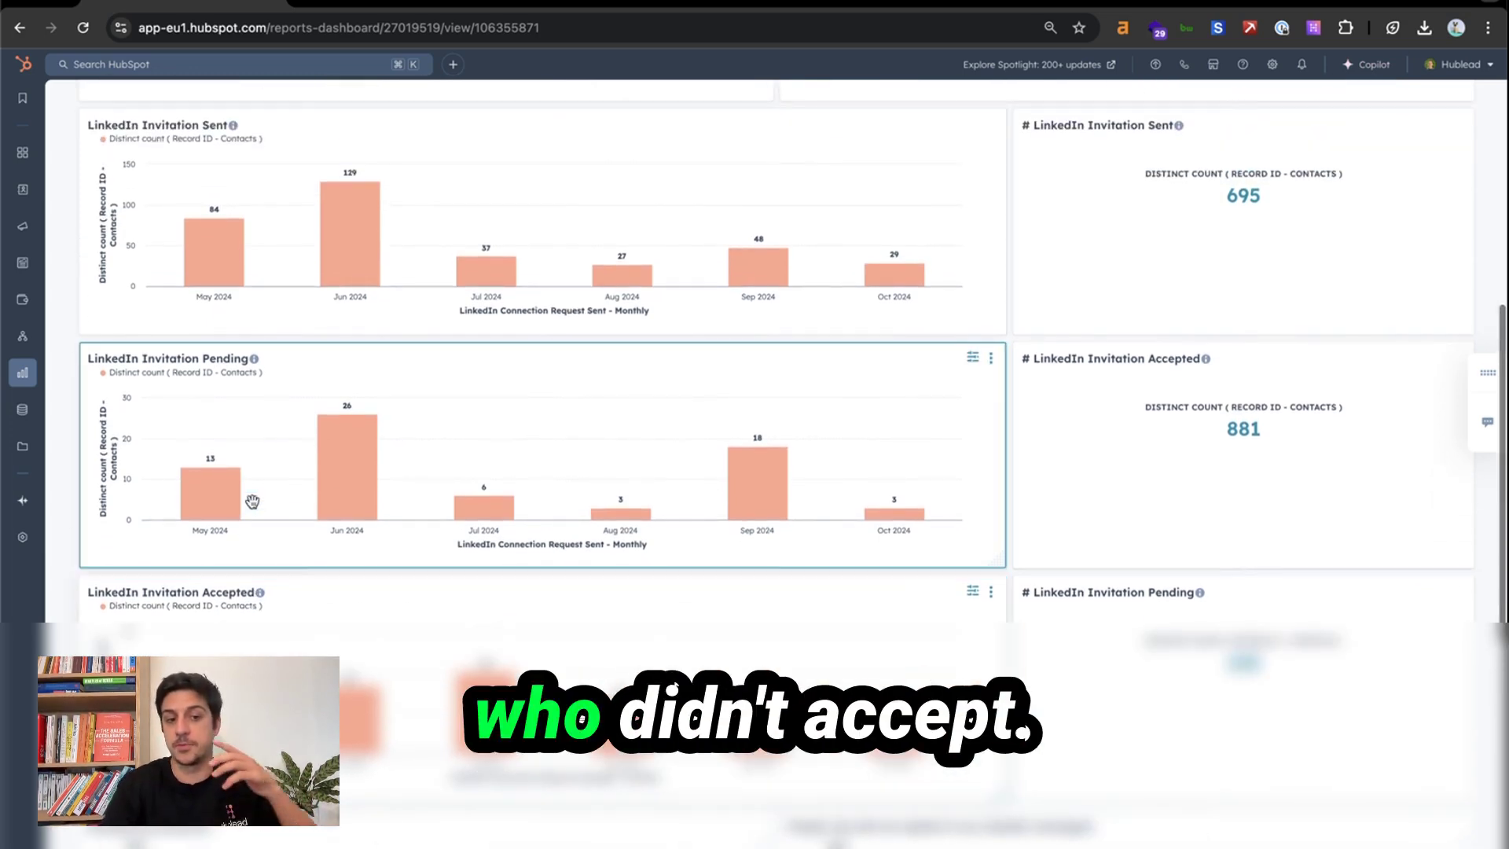
scroll(745, 411, "up", 2)
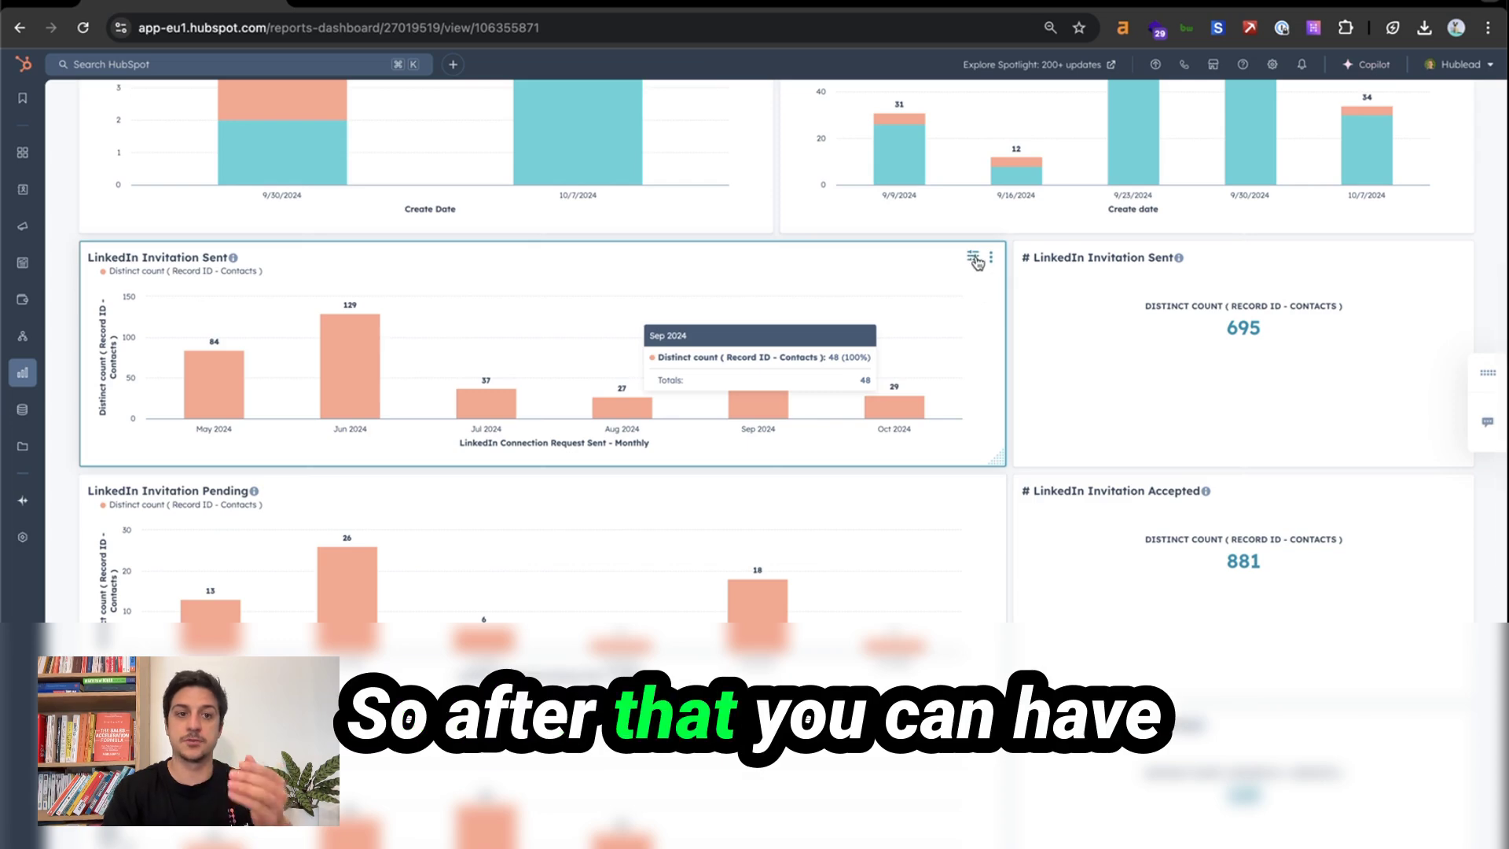
left_click(974, 257)
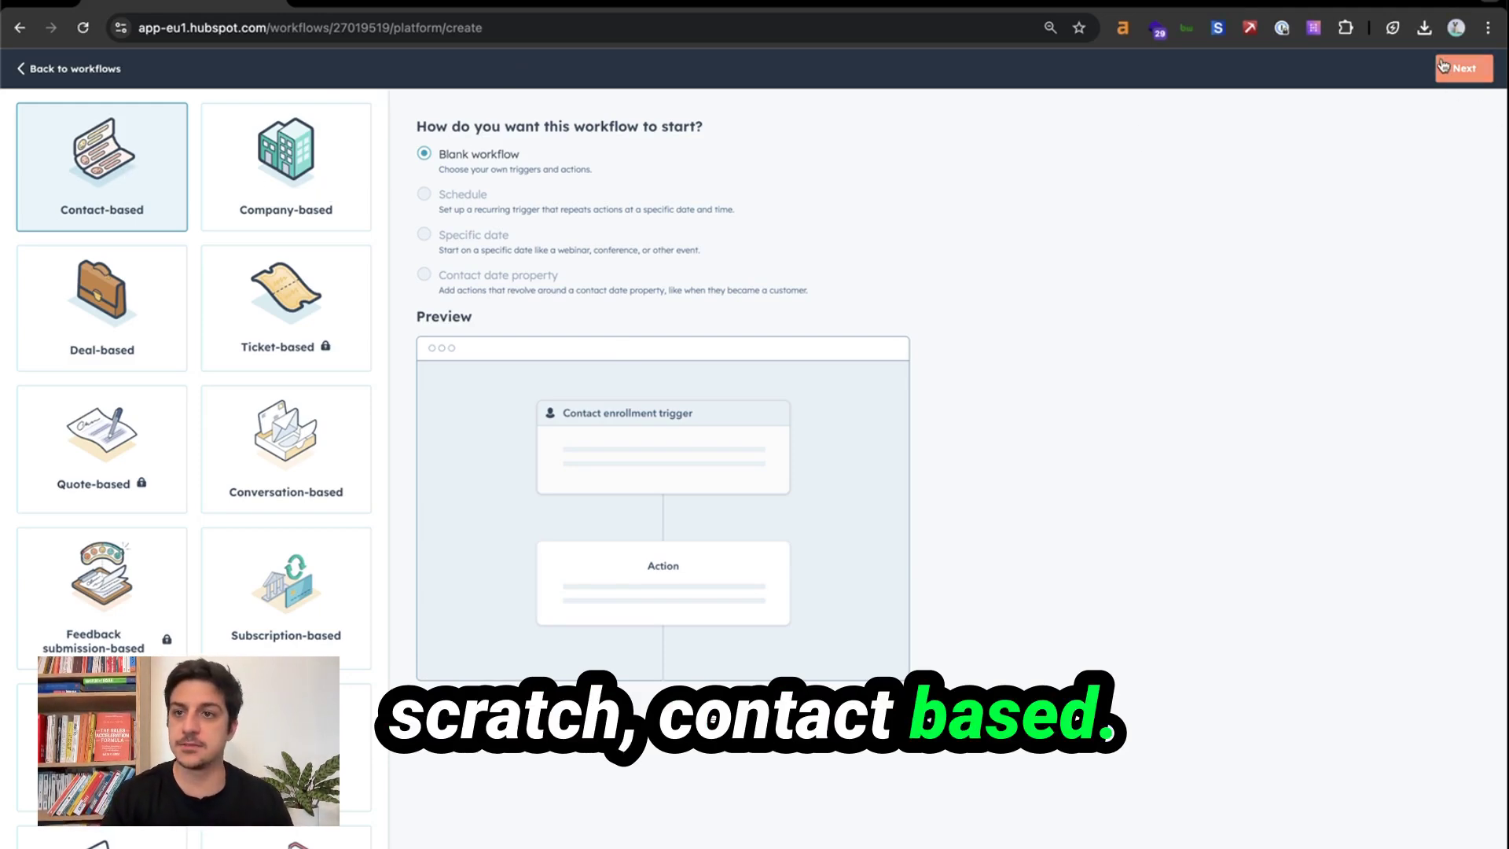
- Base the workflow's enrollment trigger on the Hublead LinkedIn Invitation Sent Inviter property
left_click(1463, 68)
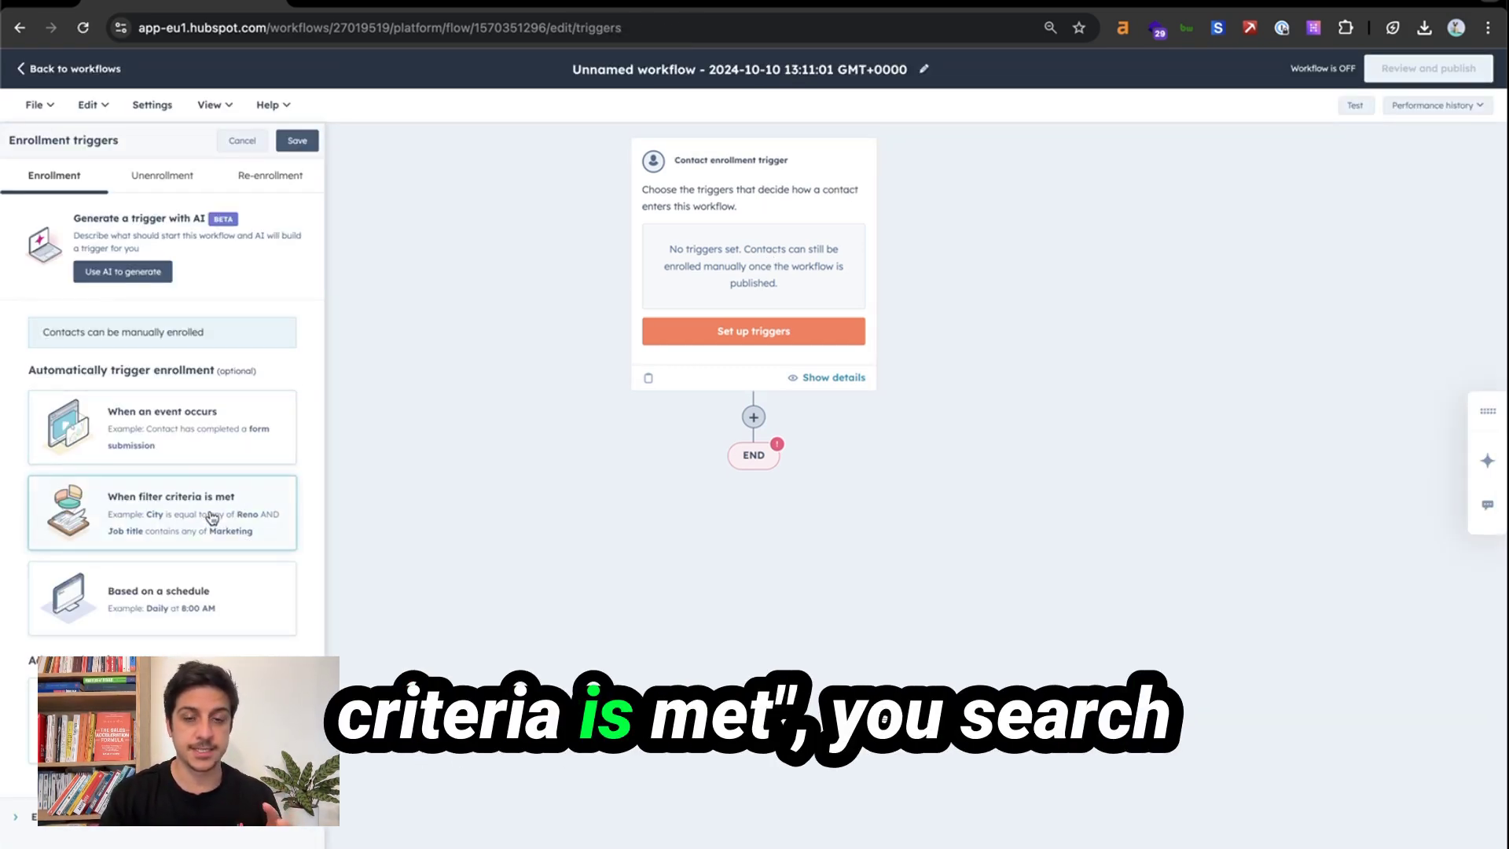
left_click(212, 517)
type("huble")
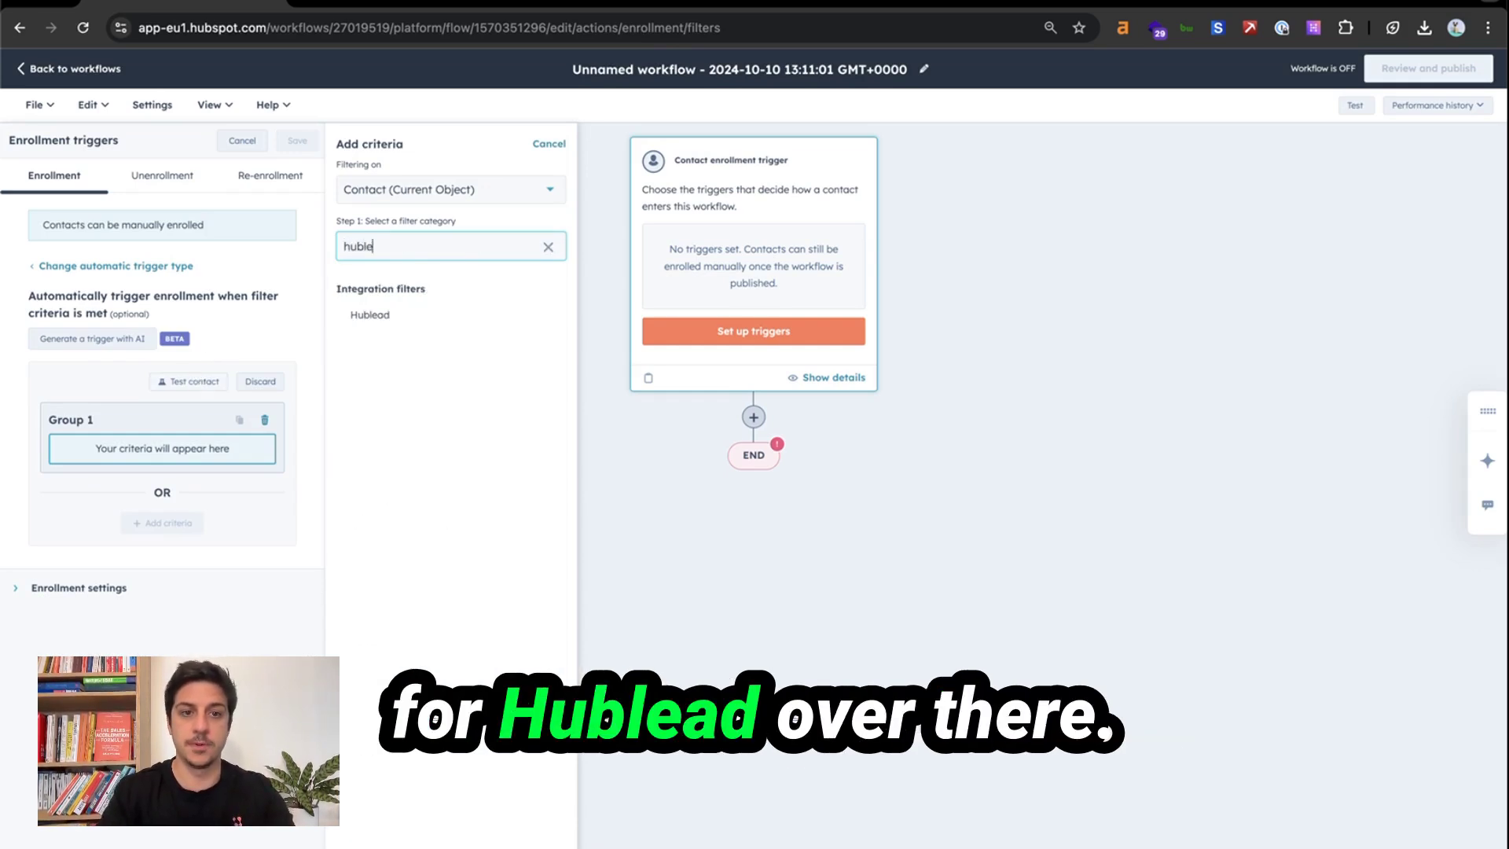
left_click(389, 316)
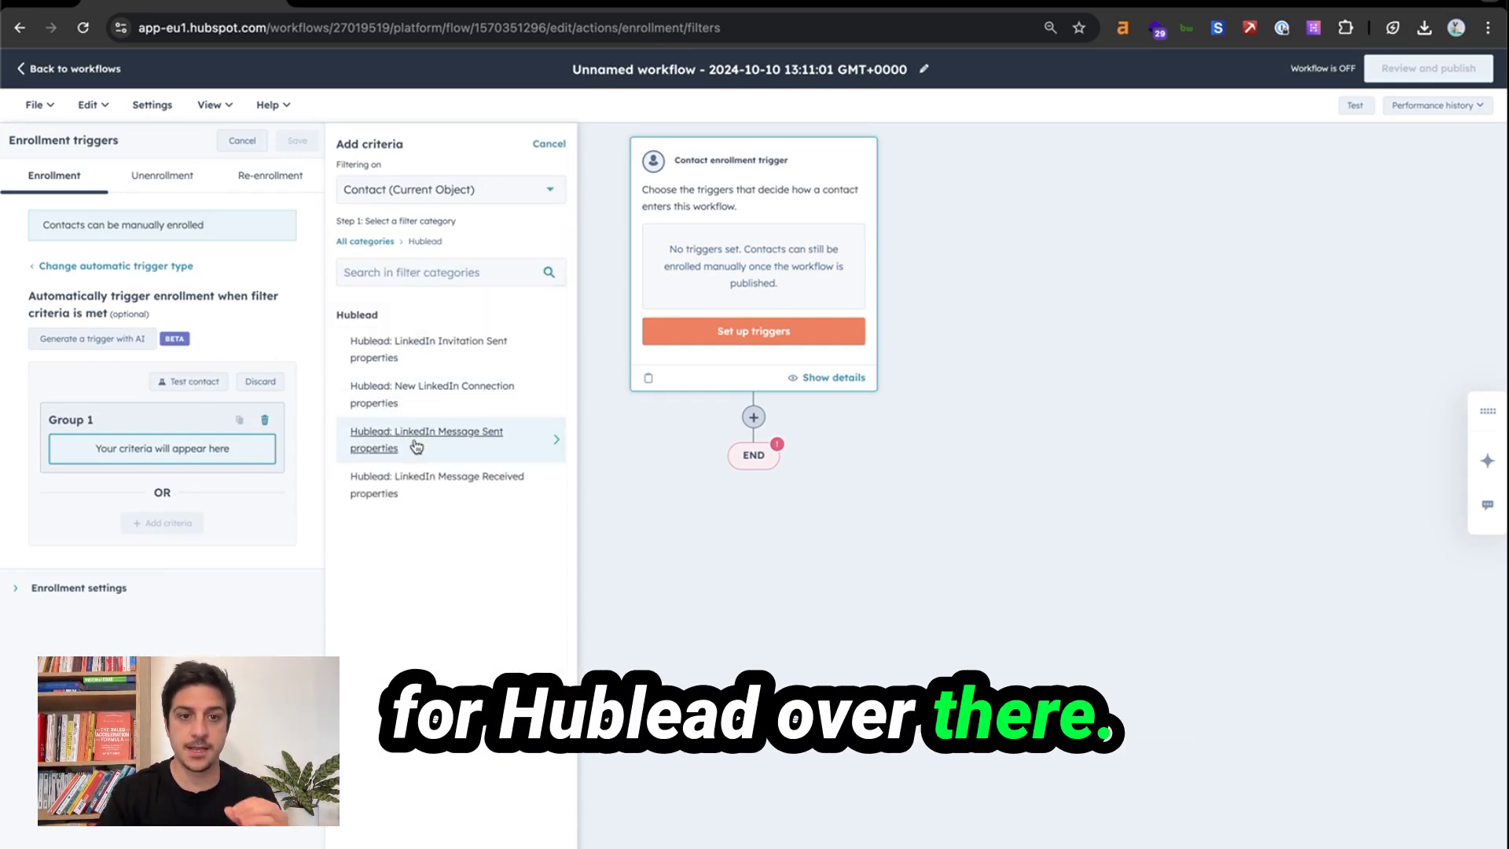
left_click(488, 364)
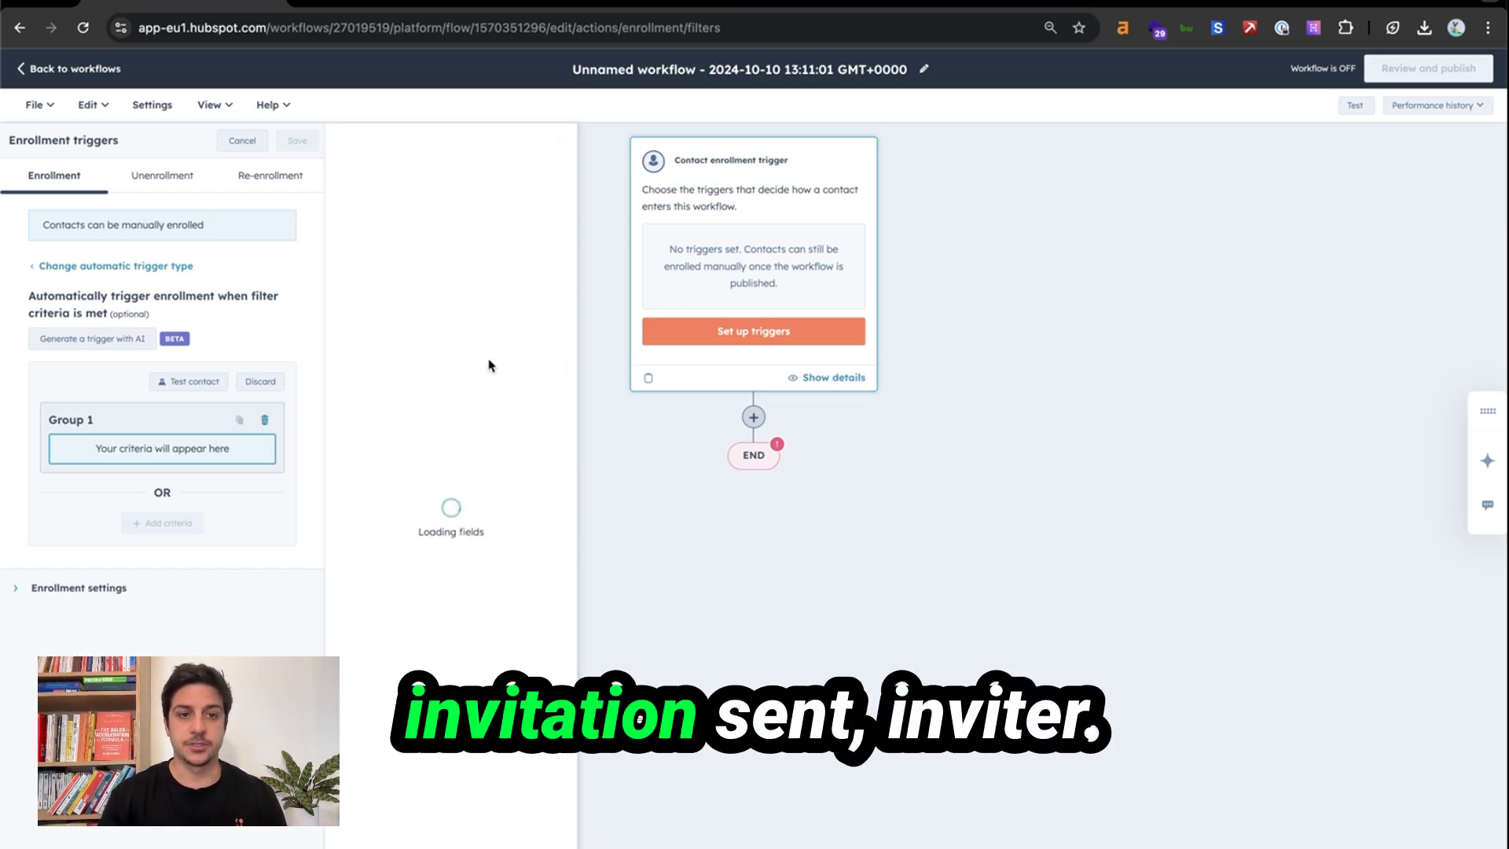
left_click(377, 397)
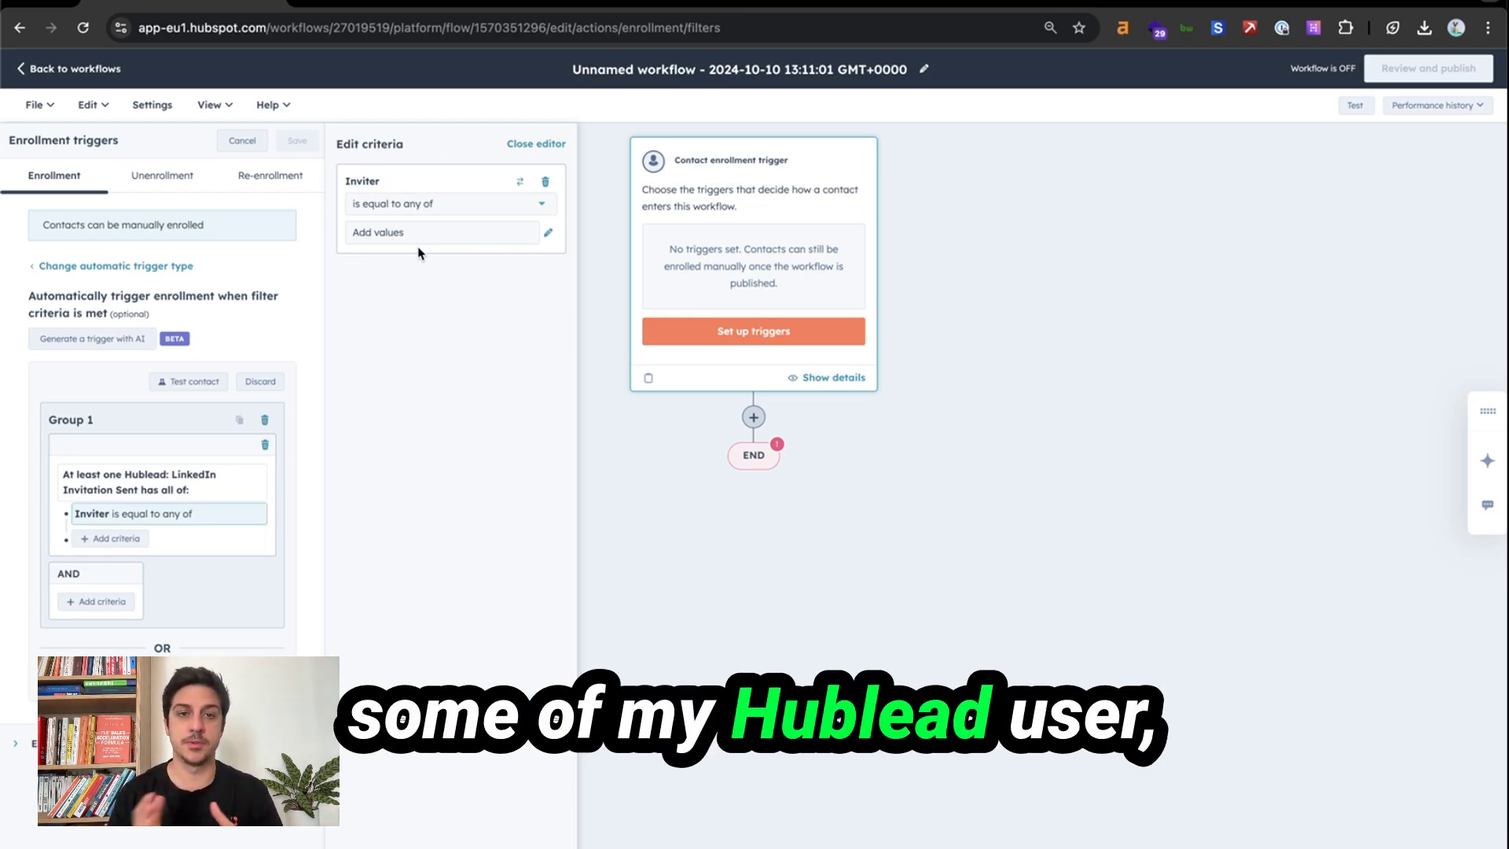
- Set the Inviter condition to 'is known' and add a new action after the trigger
left_click(421, 238)
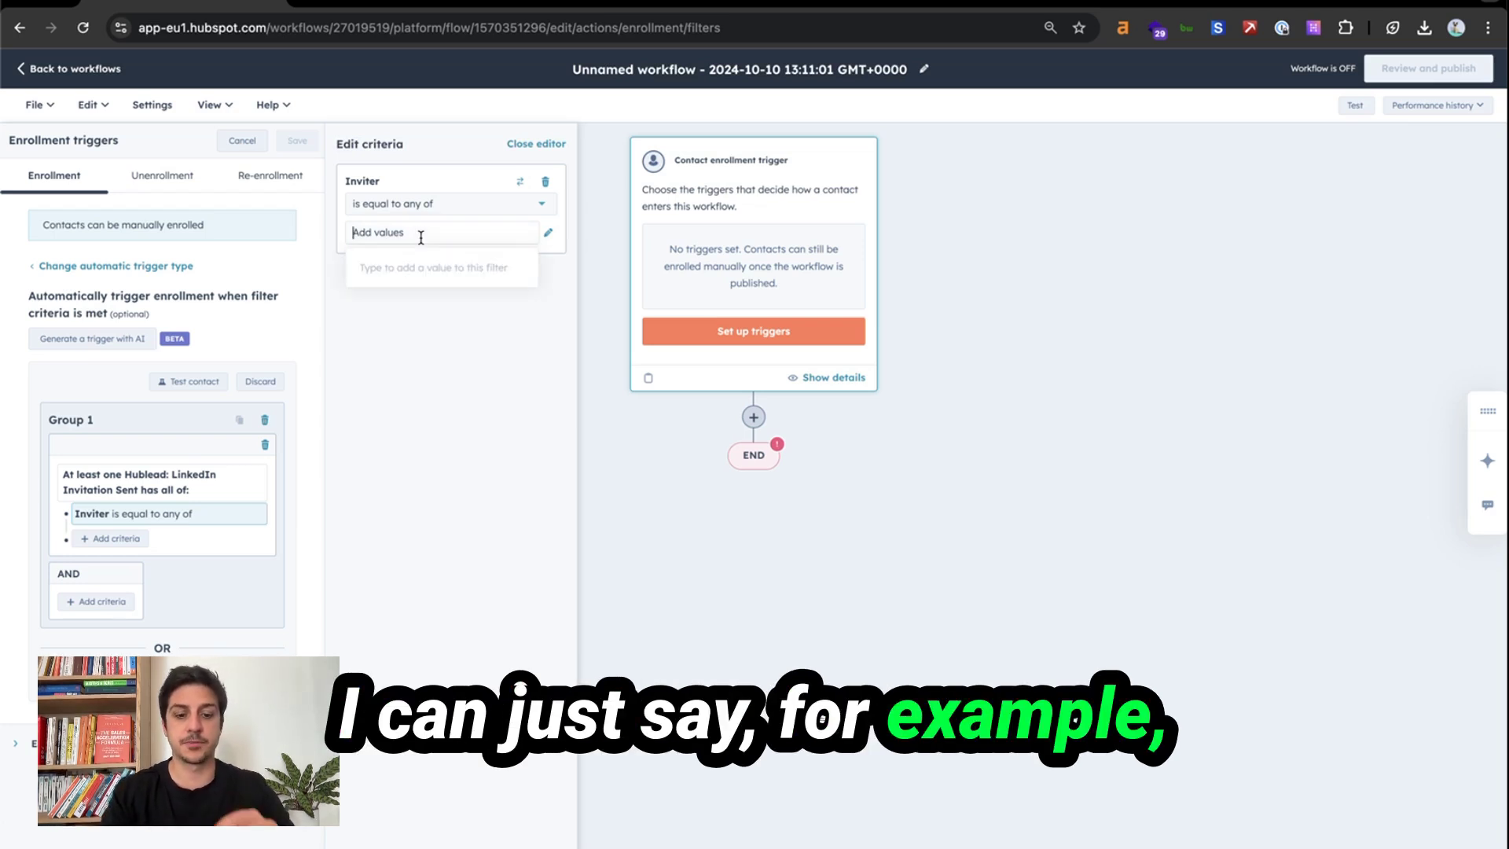
type("Bastien Paul")
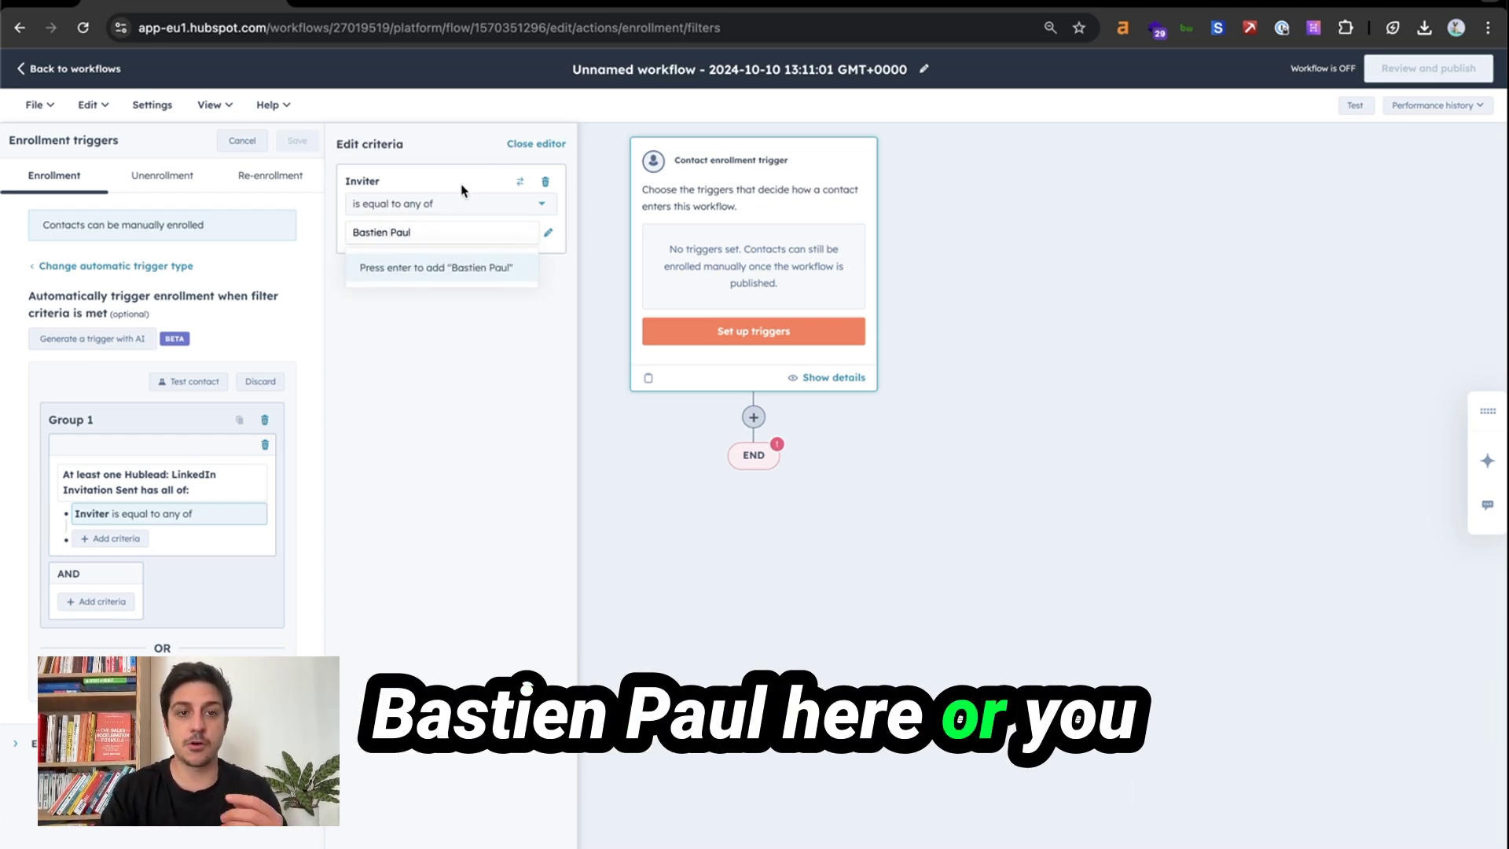
left_click(464, 202)
type("kno")
key("Return")
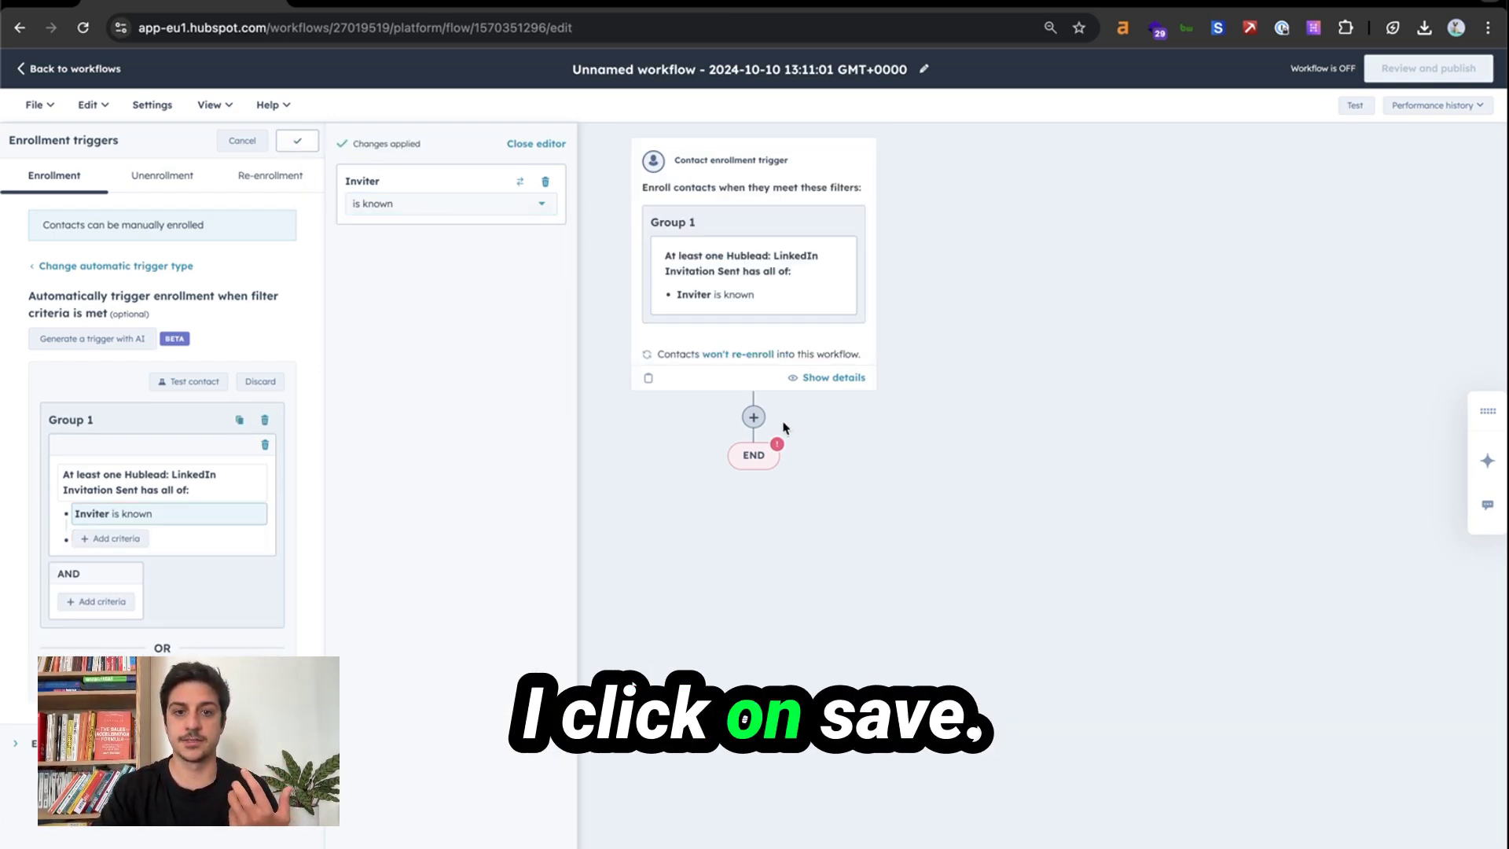
left_click(753, 418)
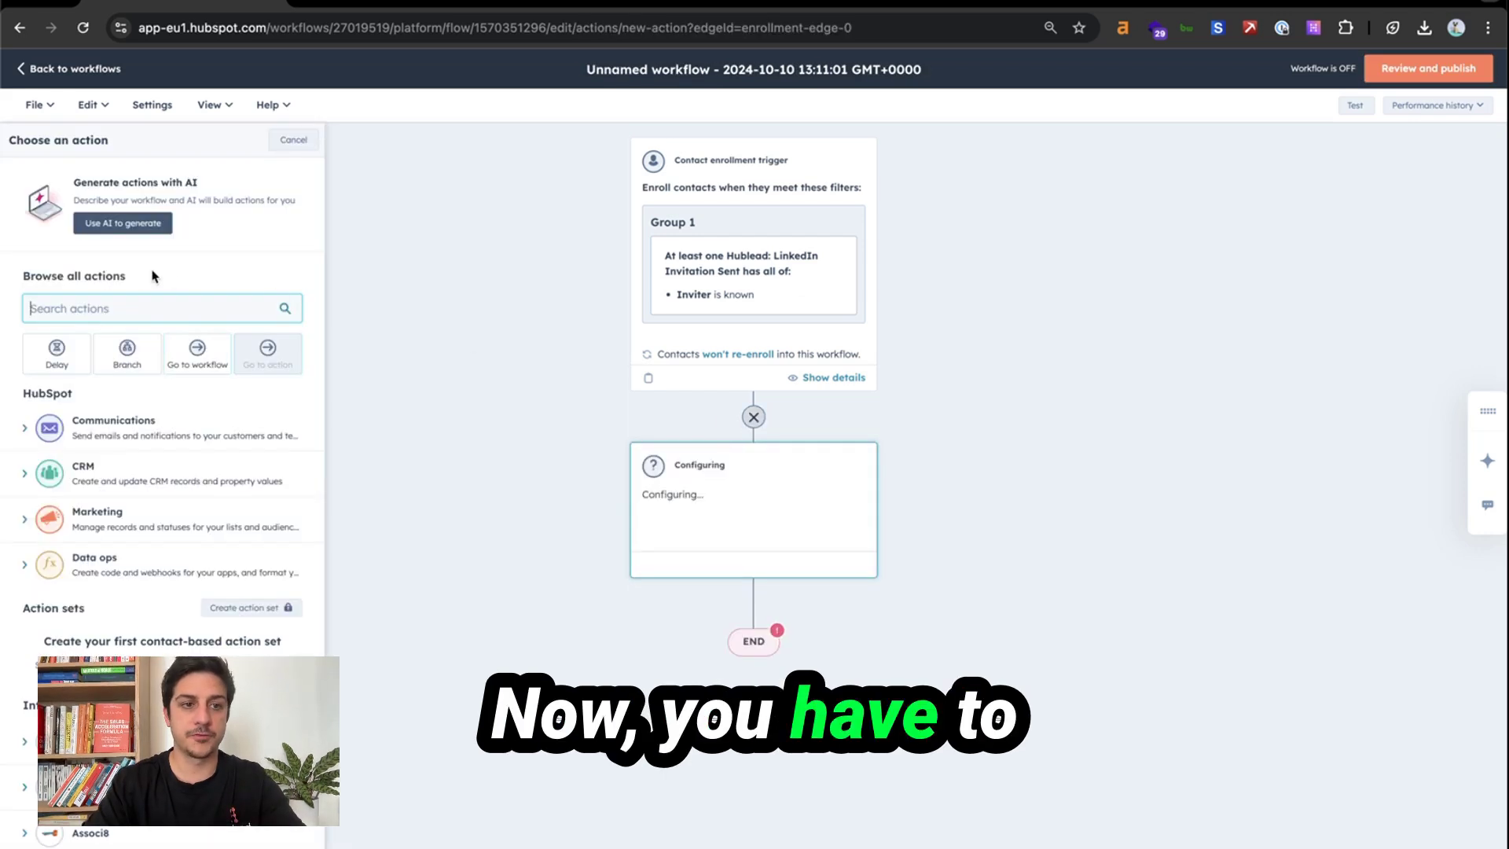
- Make the action a Set property value step and search for a LinkedIn connection property
type("set pro")
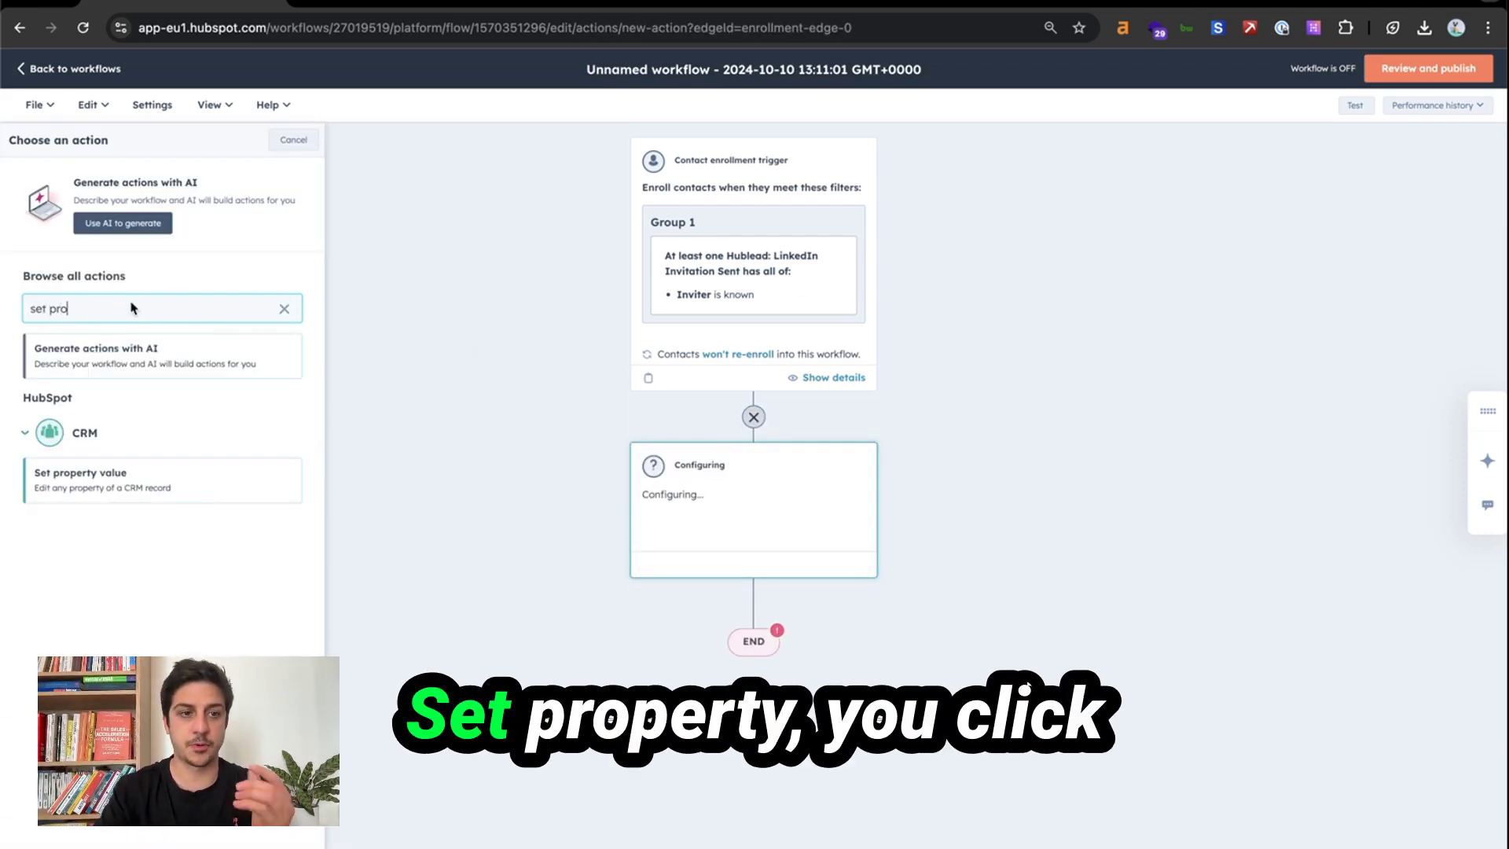
left_click(121, 483)
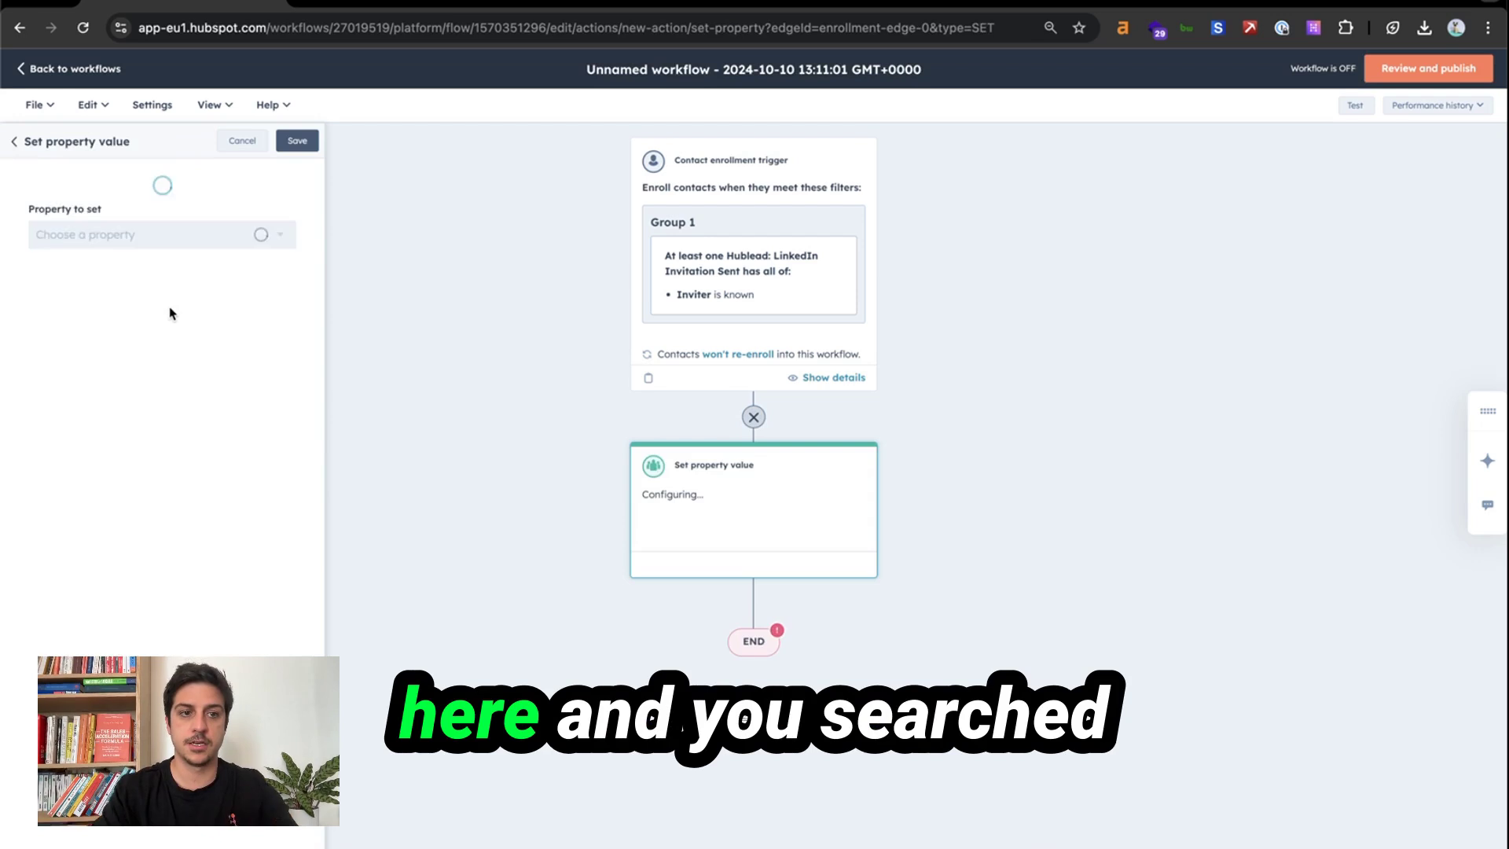
left_click(165, 277)
type("linkedin conne")
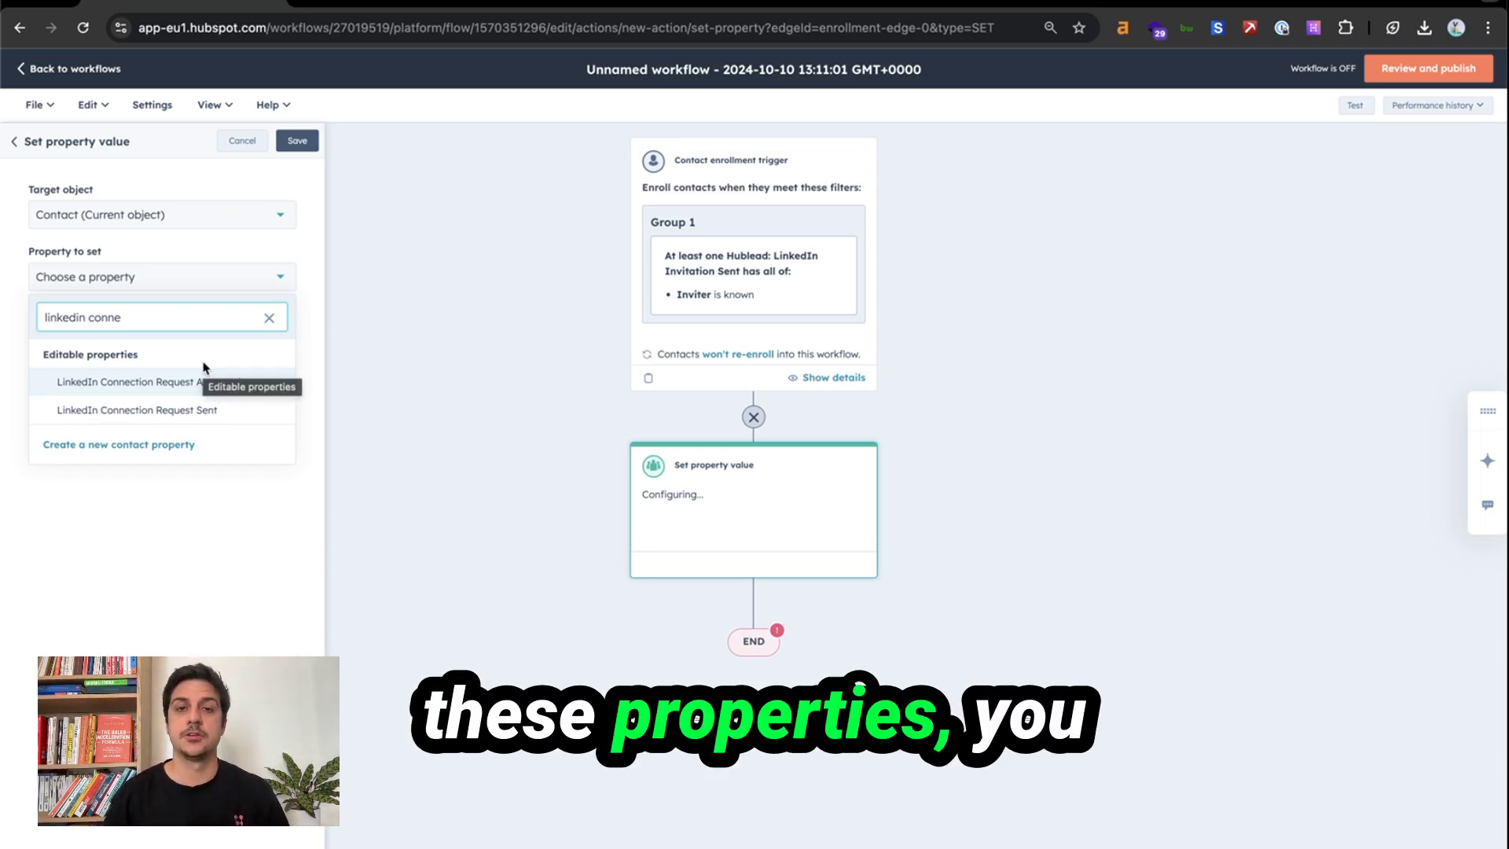
- Create a Date picker contact property 'Linkedin connection sernt' in the Contact information group
left_click(153, 448)
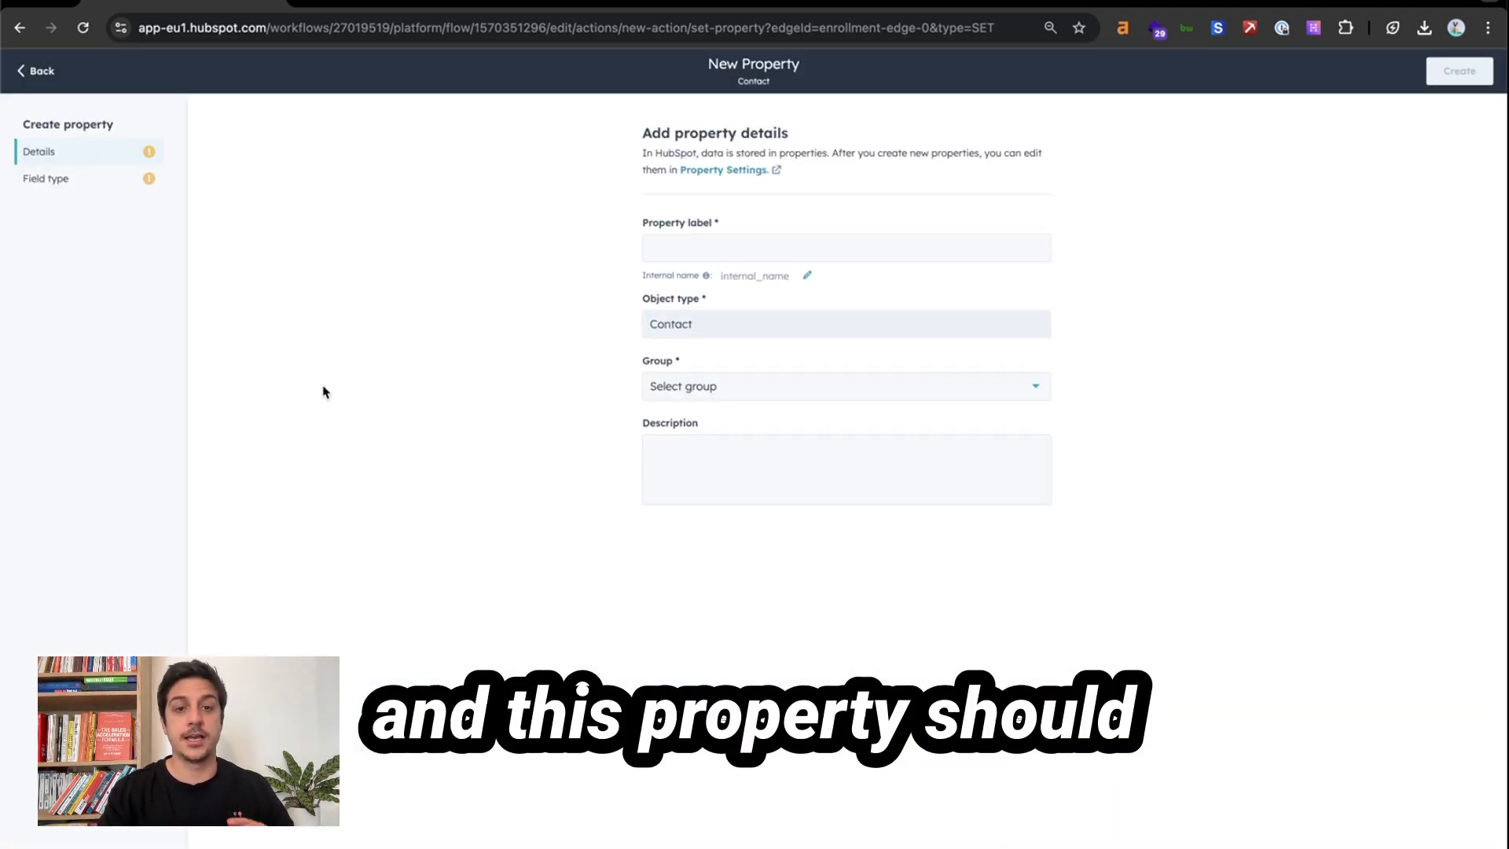
left_click(741, 252)
type("Linkedin connection sernt")
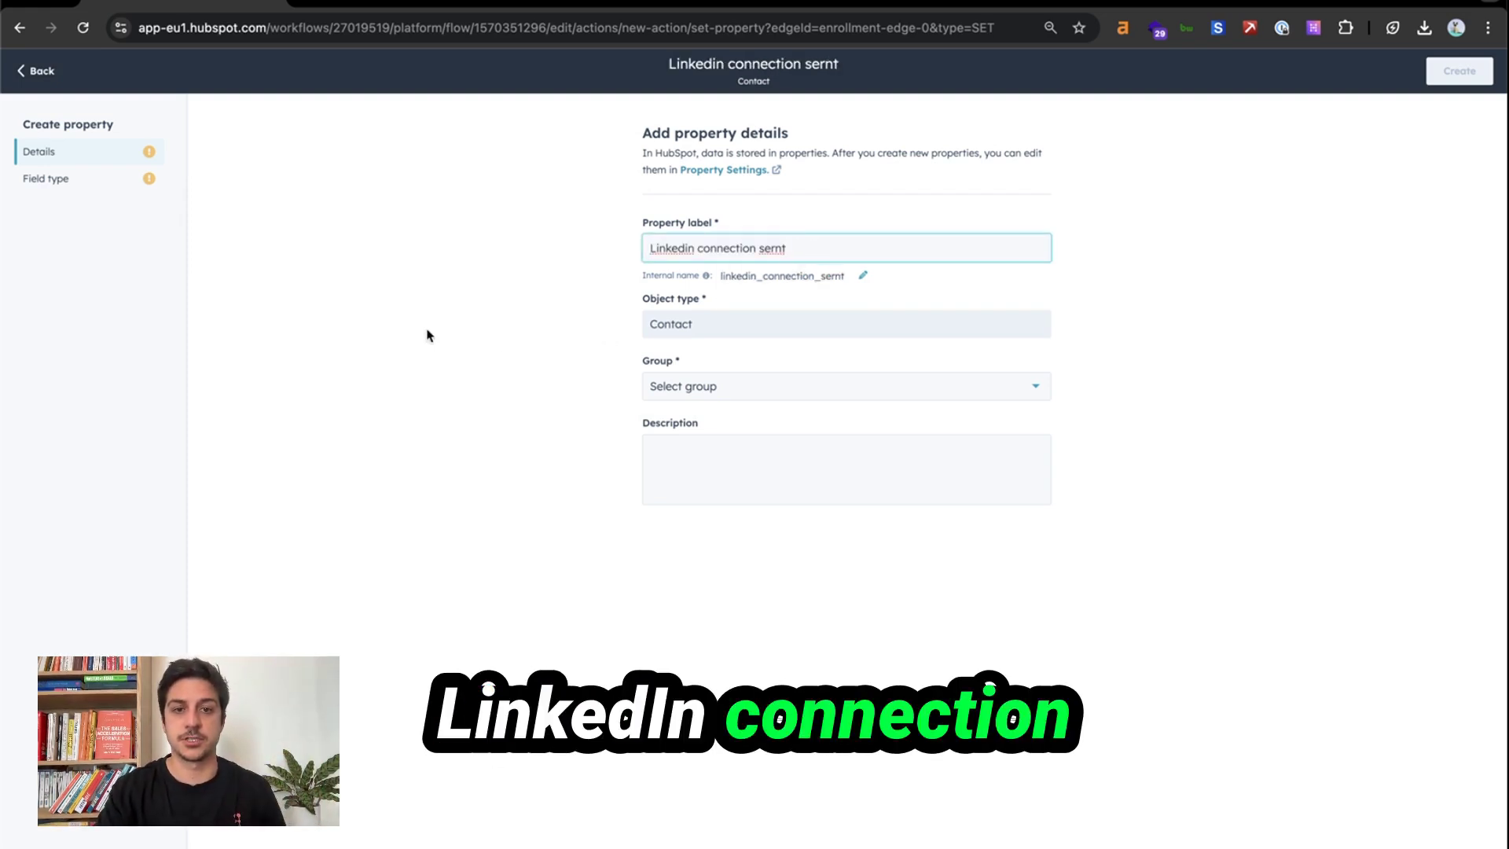
left_click(697, 387)
left_click(692, 547)
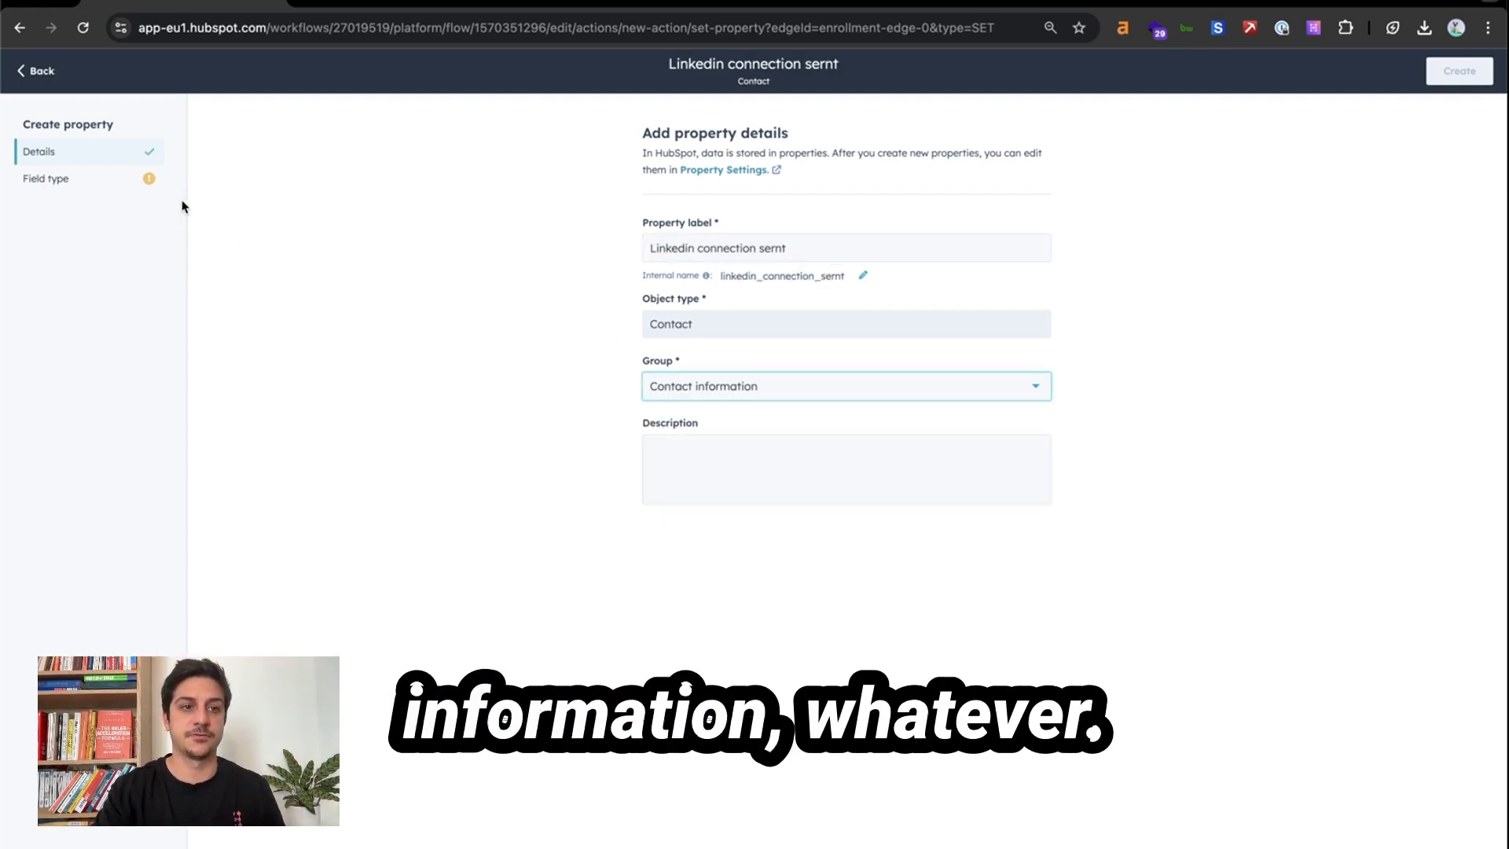
left_click(132, 186)
left_click(814, 220)
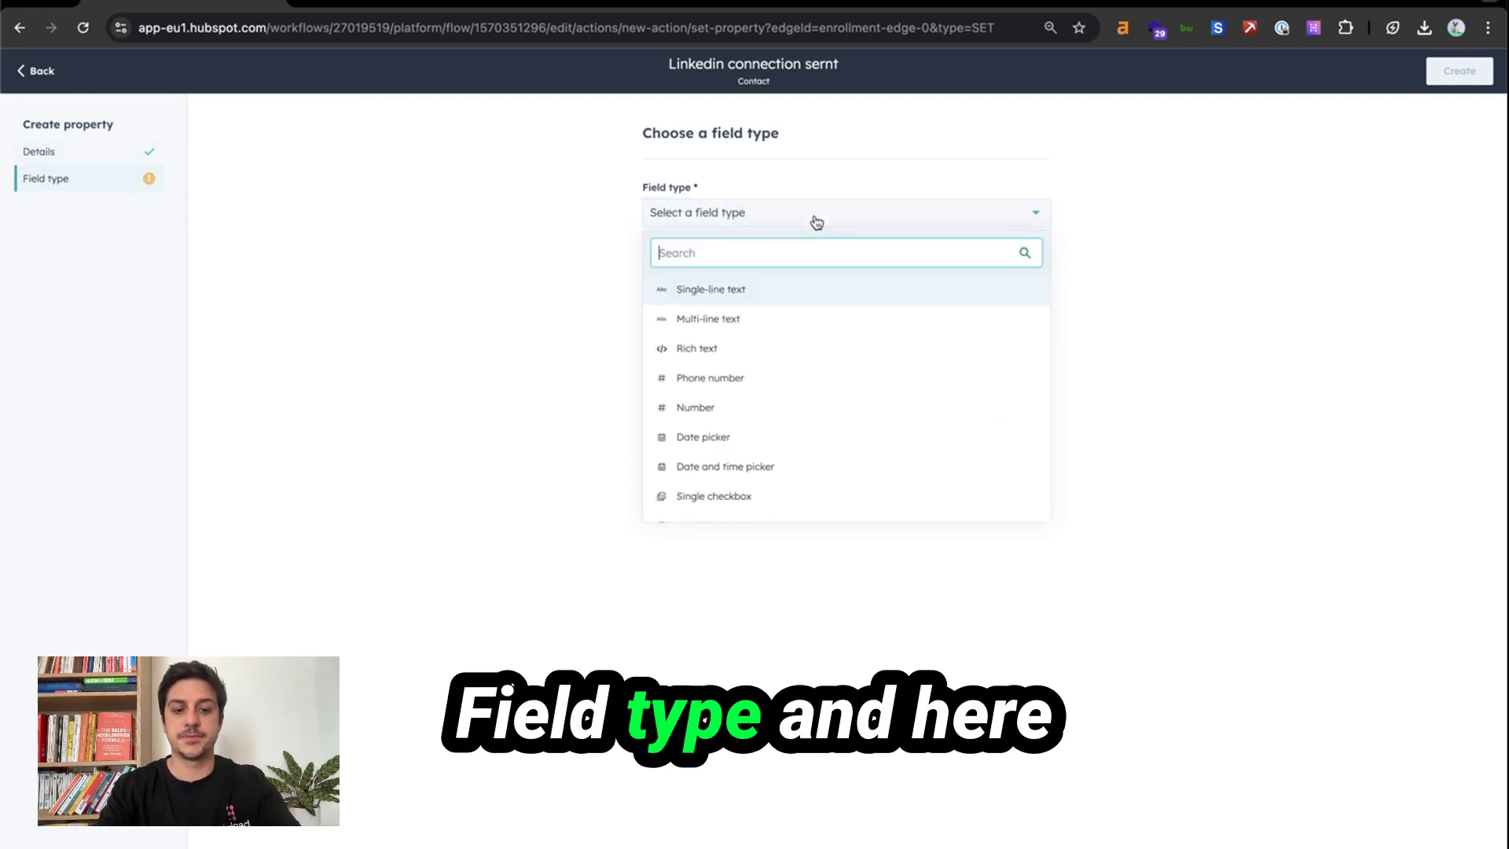
type("date")
key("Return")
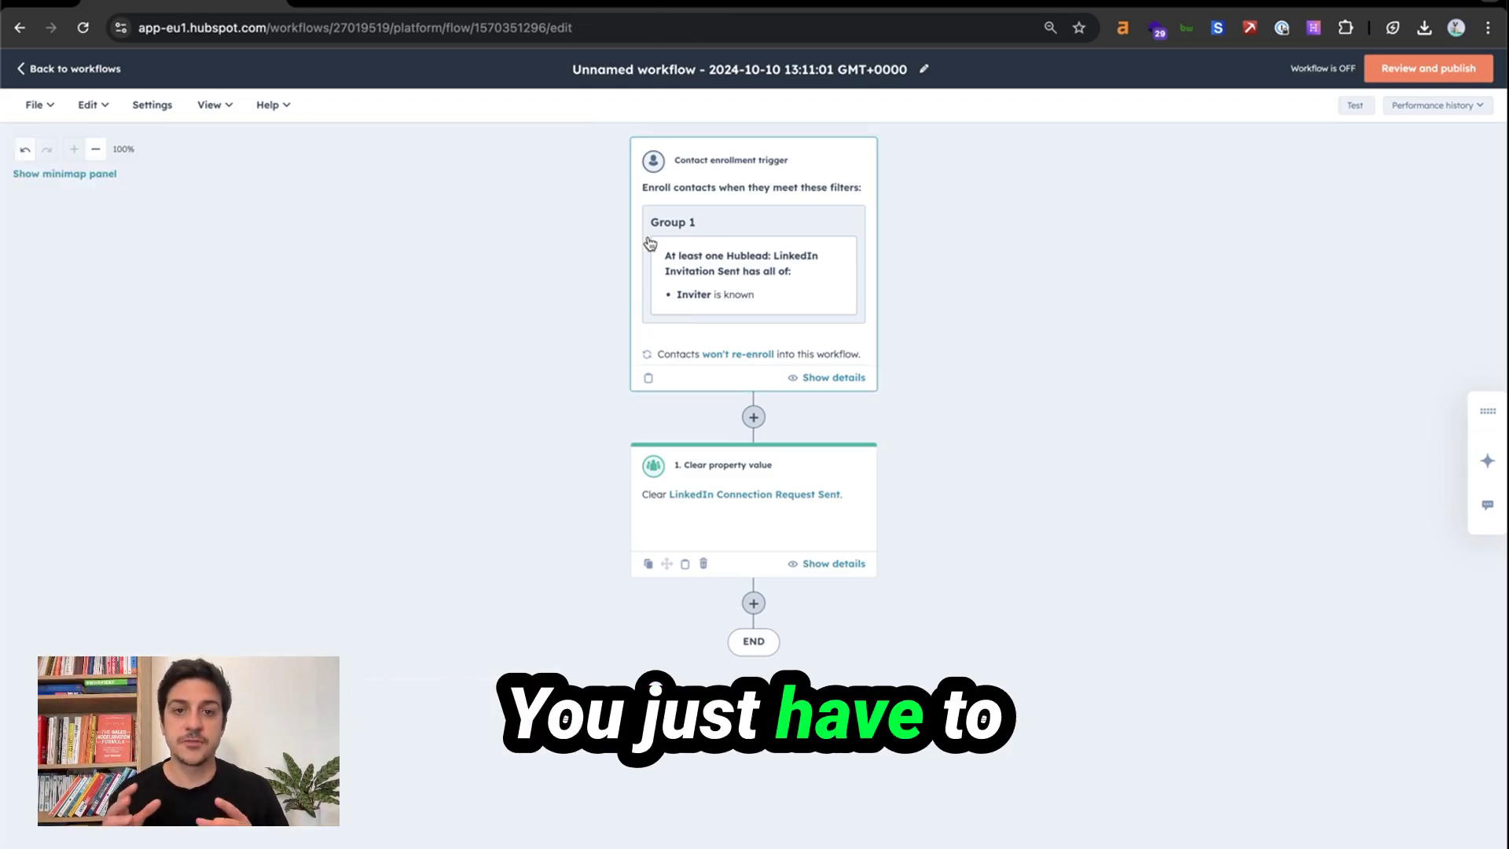
- Replace the trigger with Hublead New LinkedIn Connection where Inviter 'is known'
left_click(650, 242)
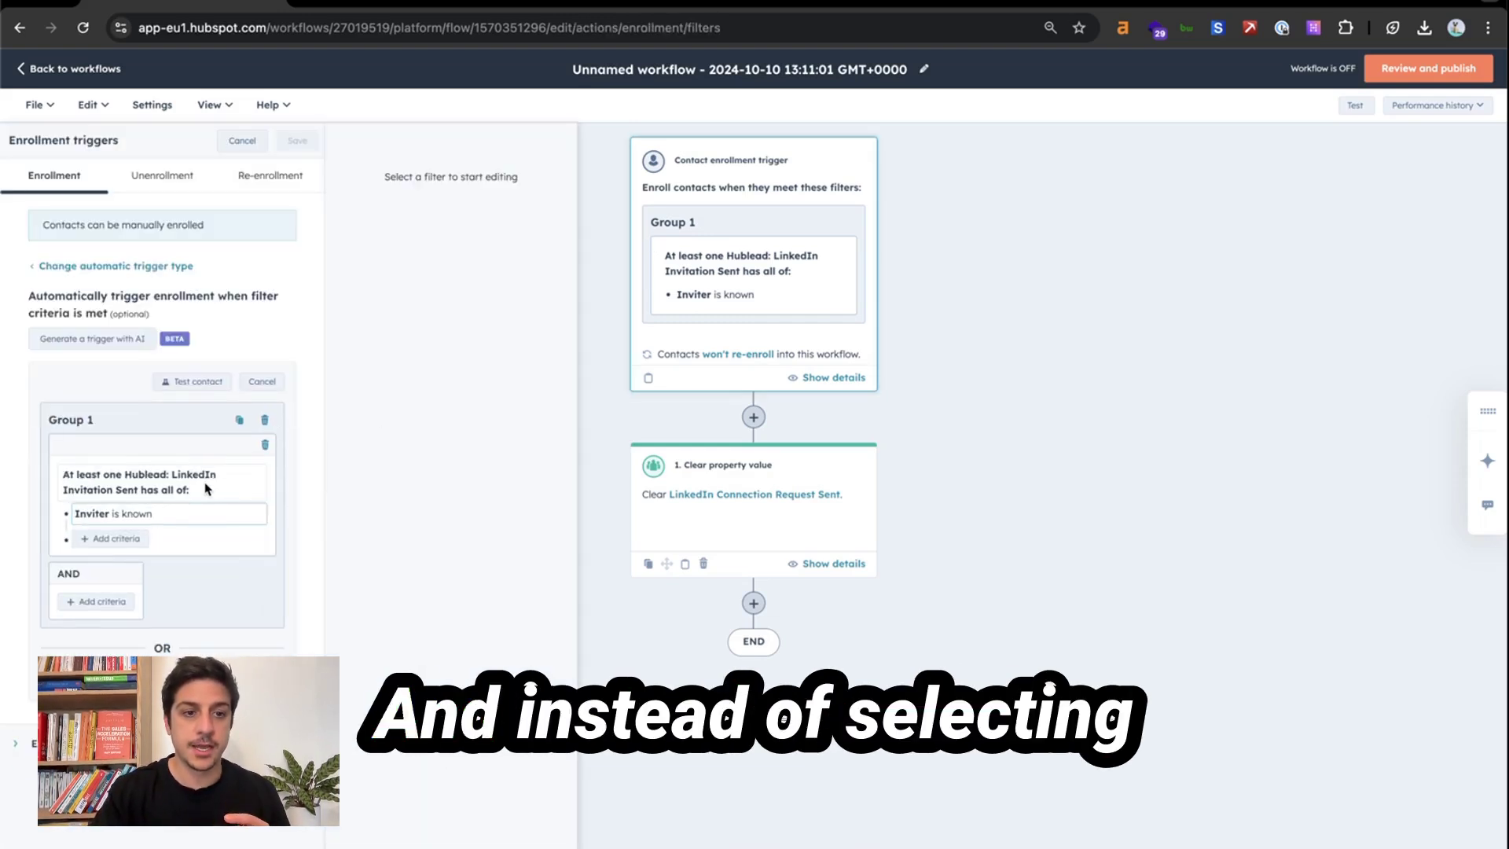
left_click(265, 419)
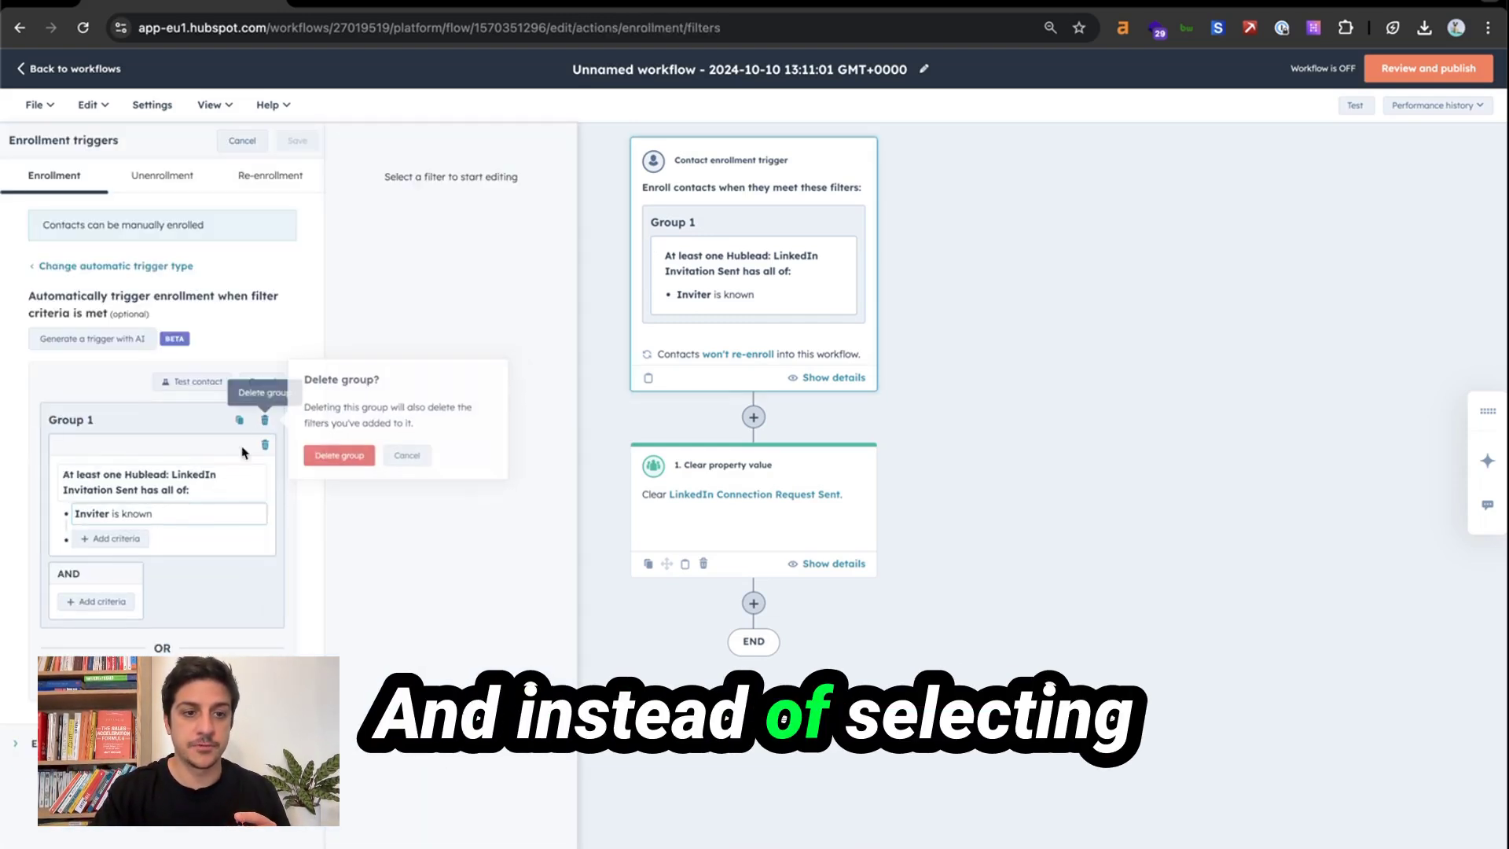
left_click(341, 458)
type("hub")
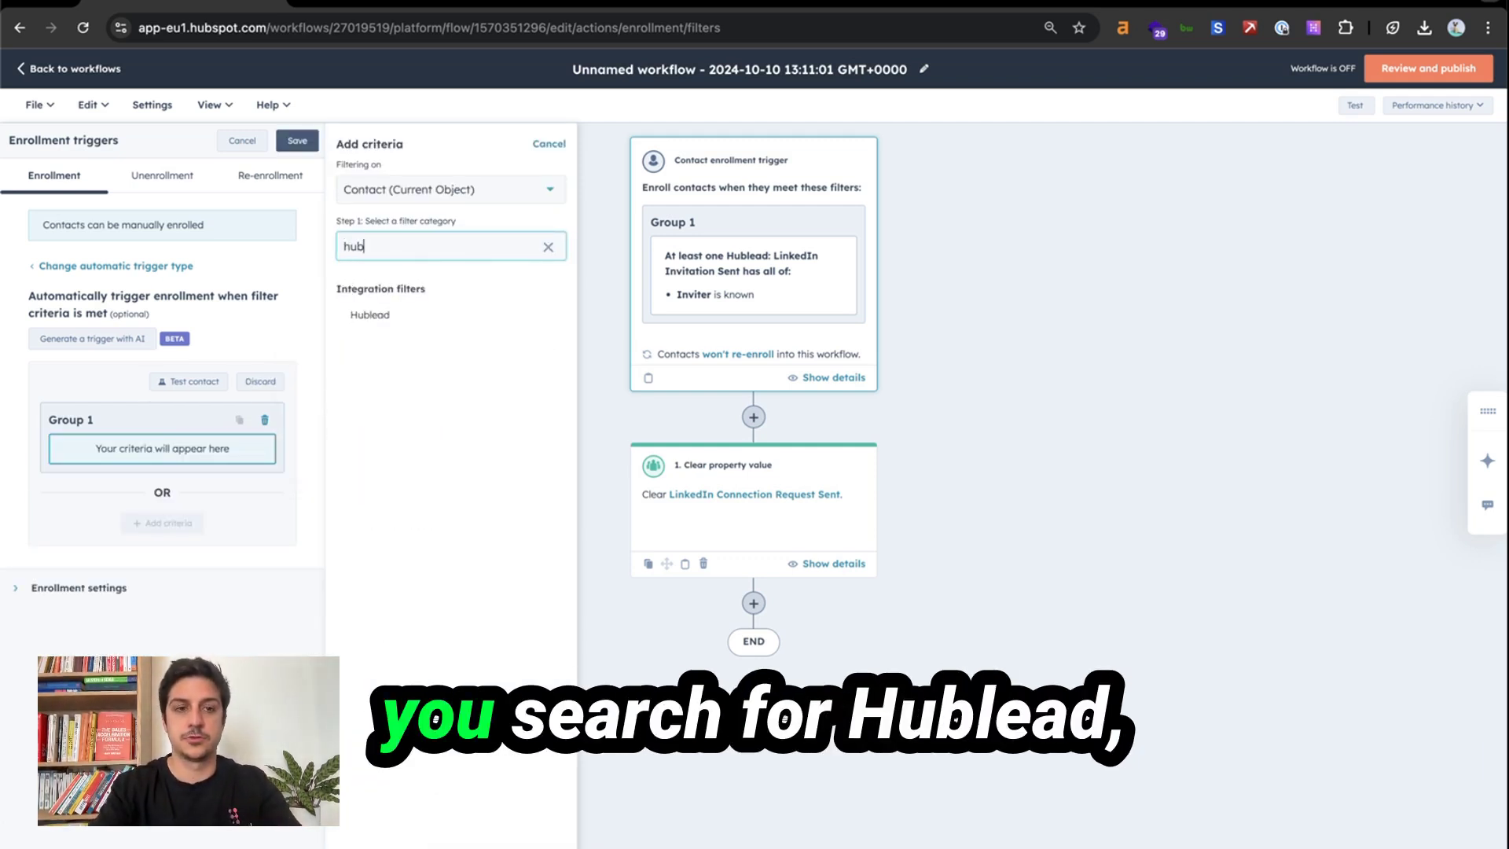
left_click(438, 314)
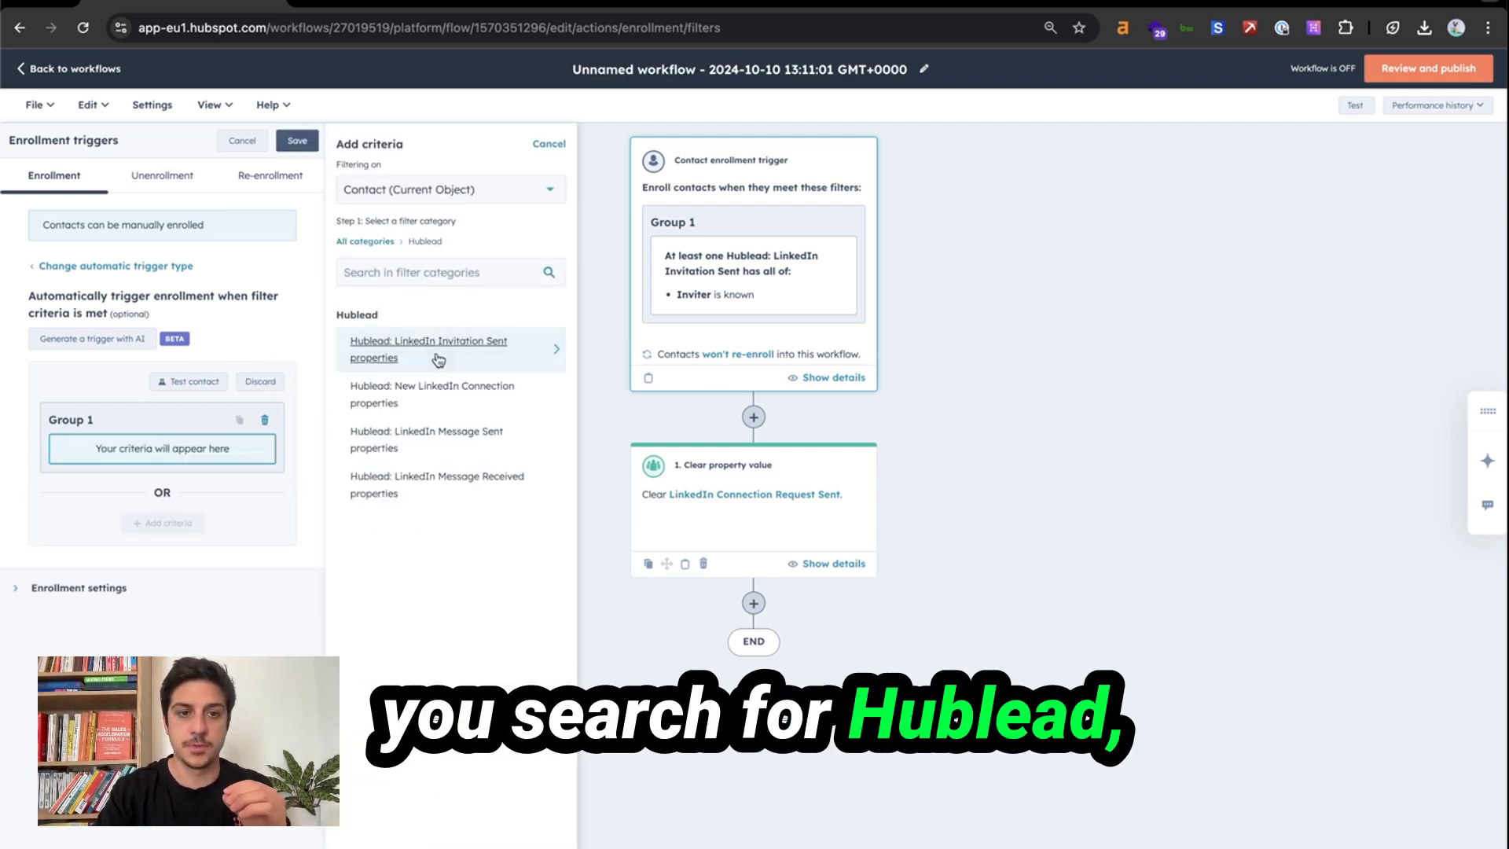
left_click(435, 402)
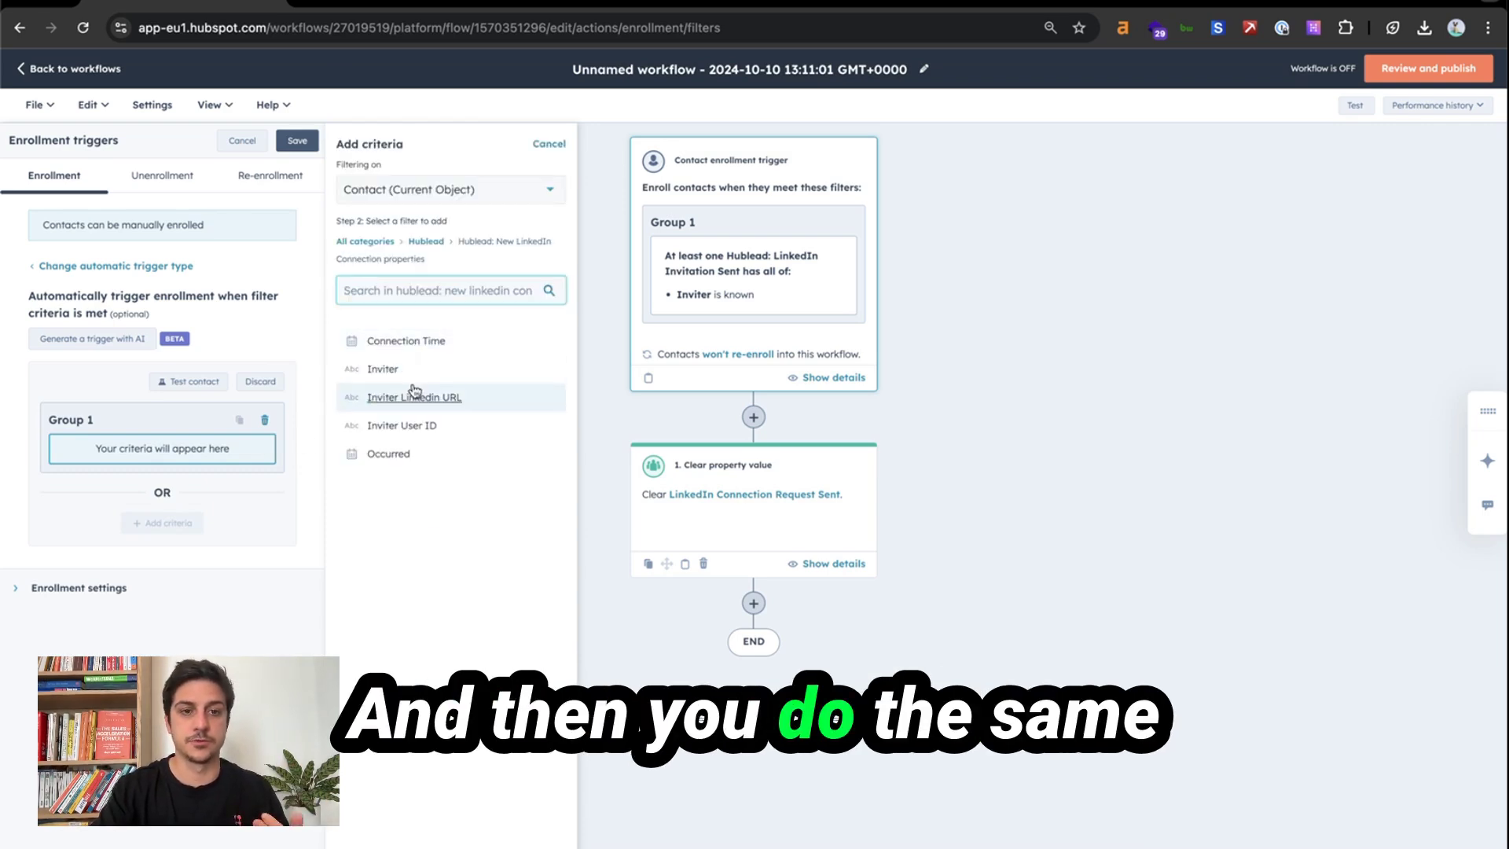
left_click(393, 369)
left_click(471, 204)
type("is k")
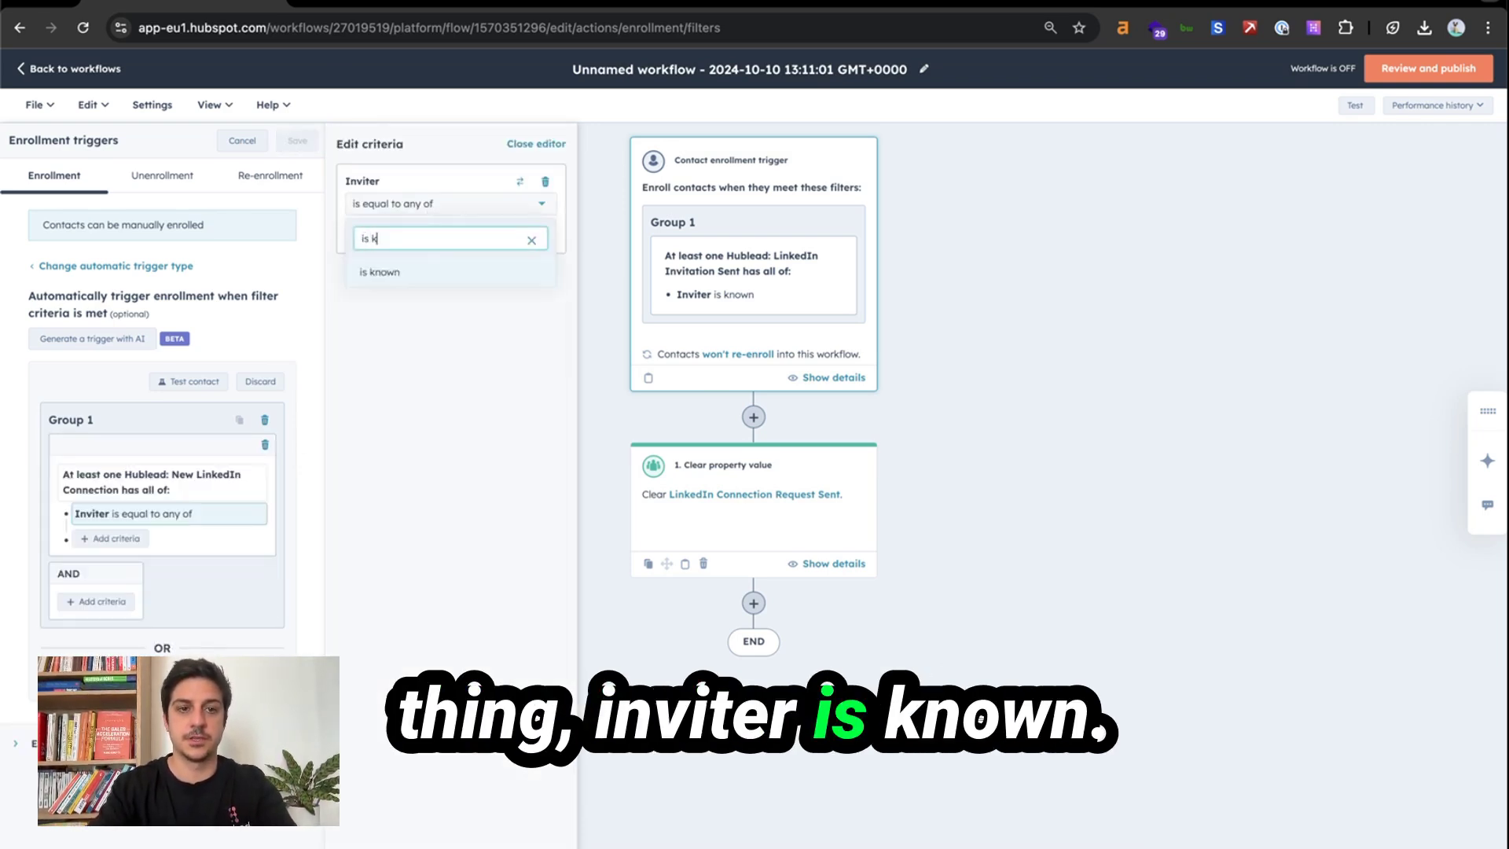
key("Return")
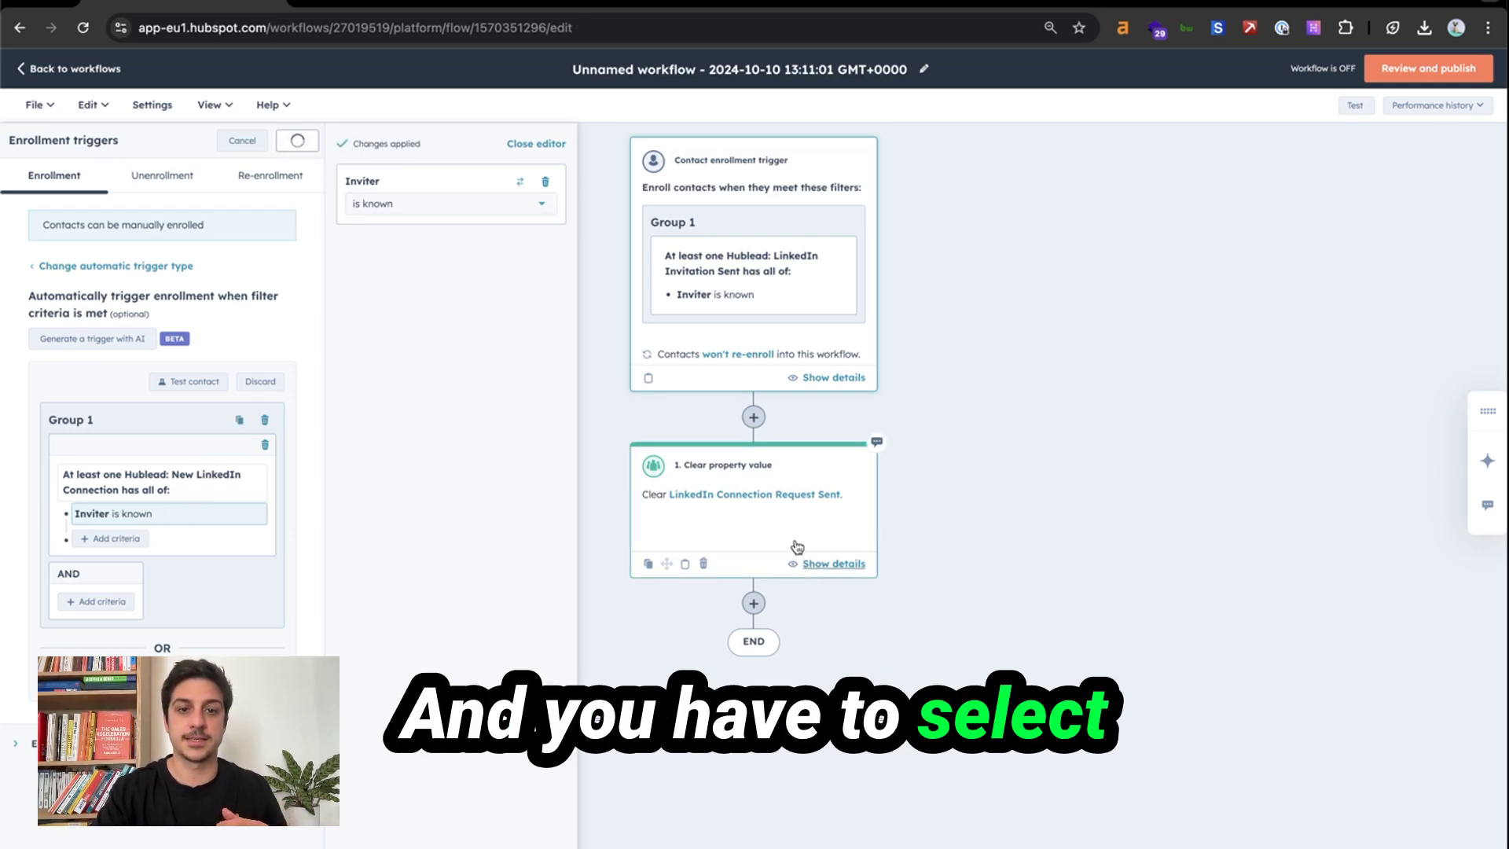
- Reopen the Clear property value action and search its properties for 'linkedin conn'
left_click(797, 546)
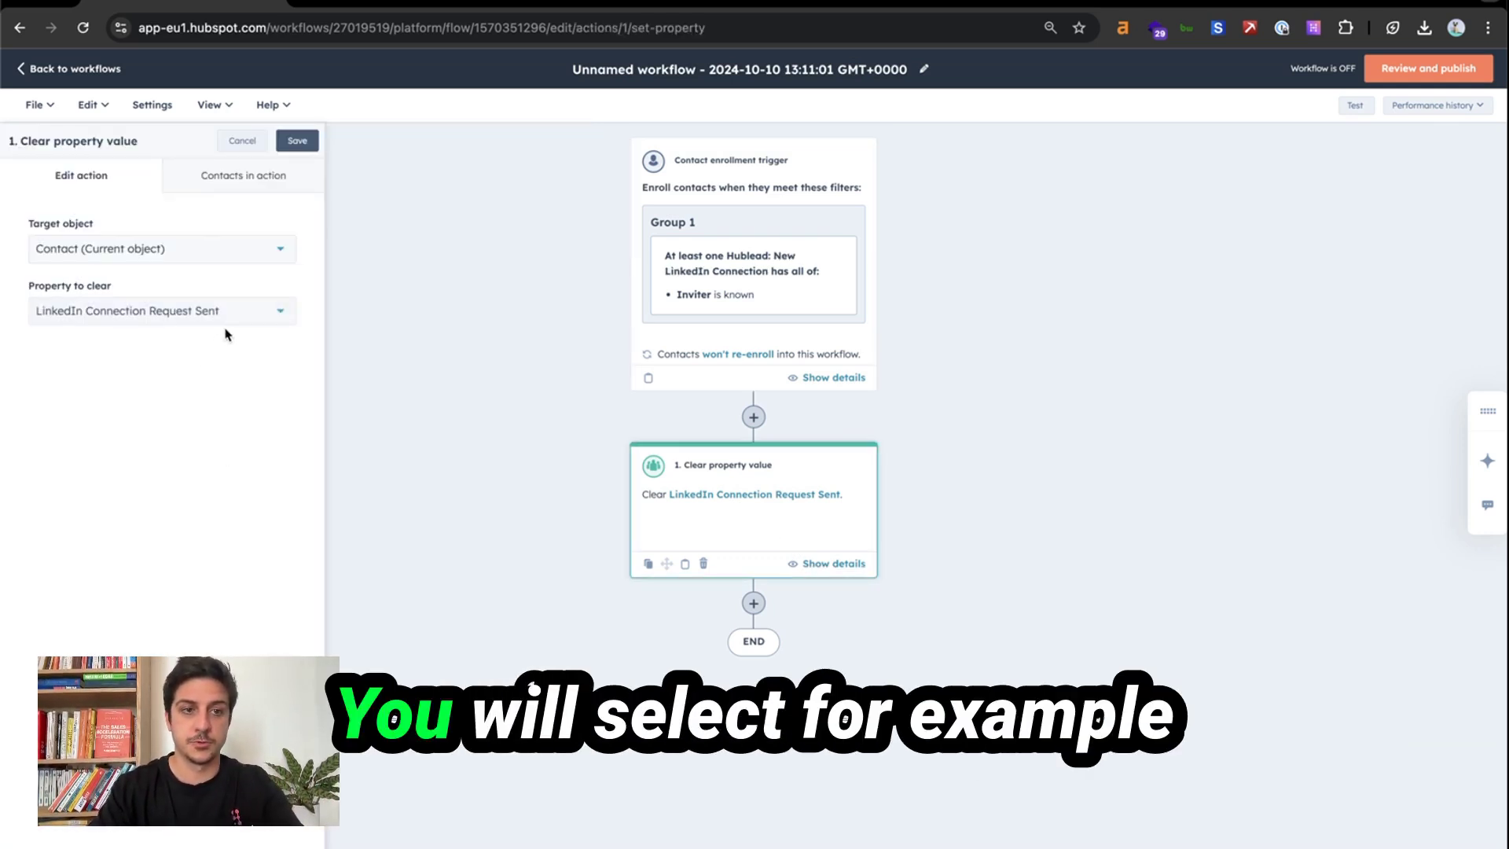
left_click(230, 313)
type("linek")
key("BackSpace")
key("BackSpace")
type("kedin conn")
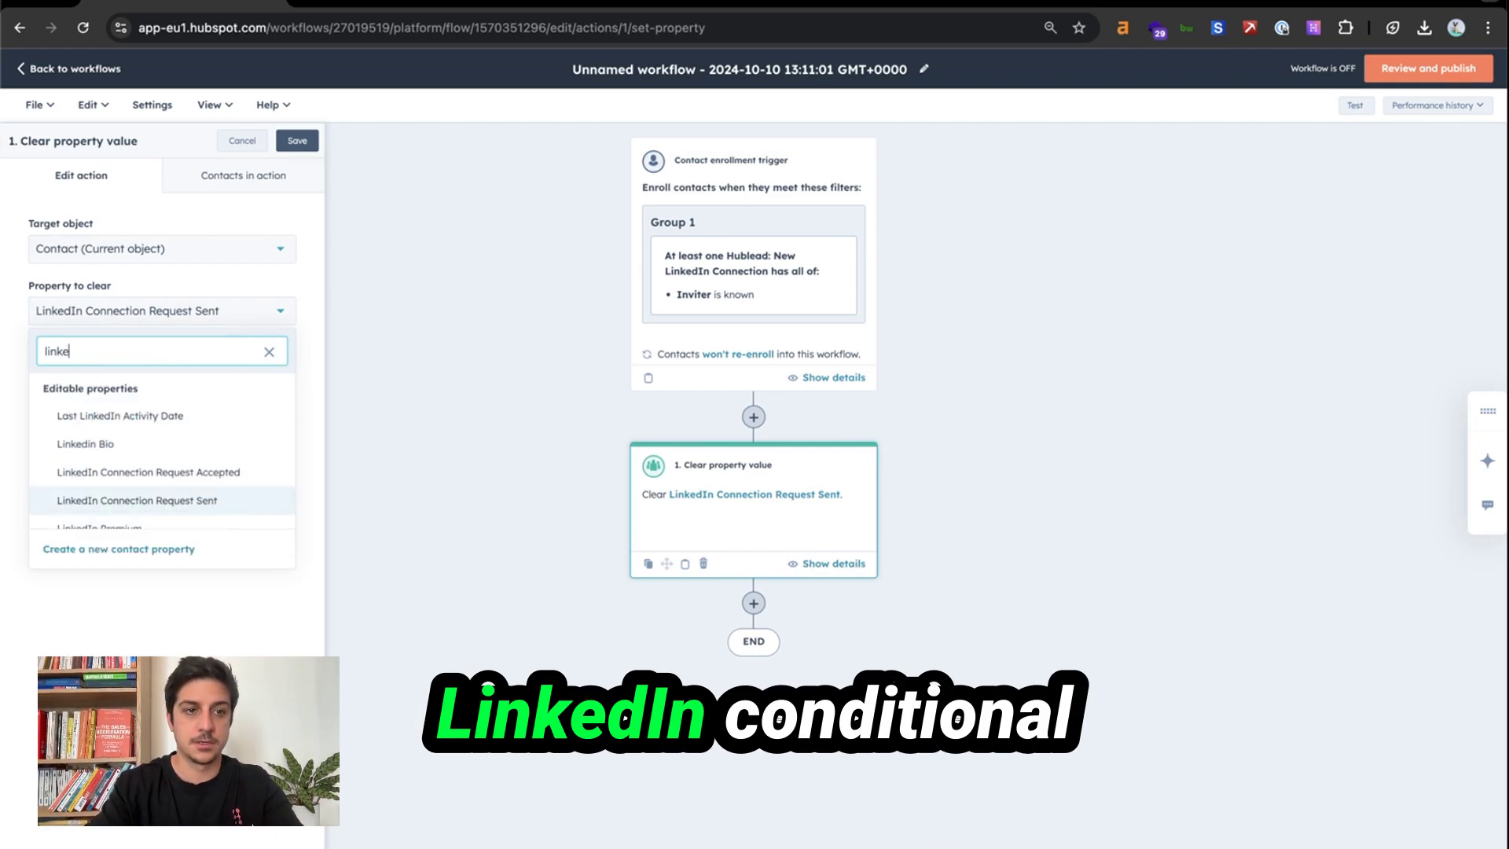
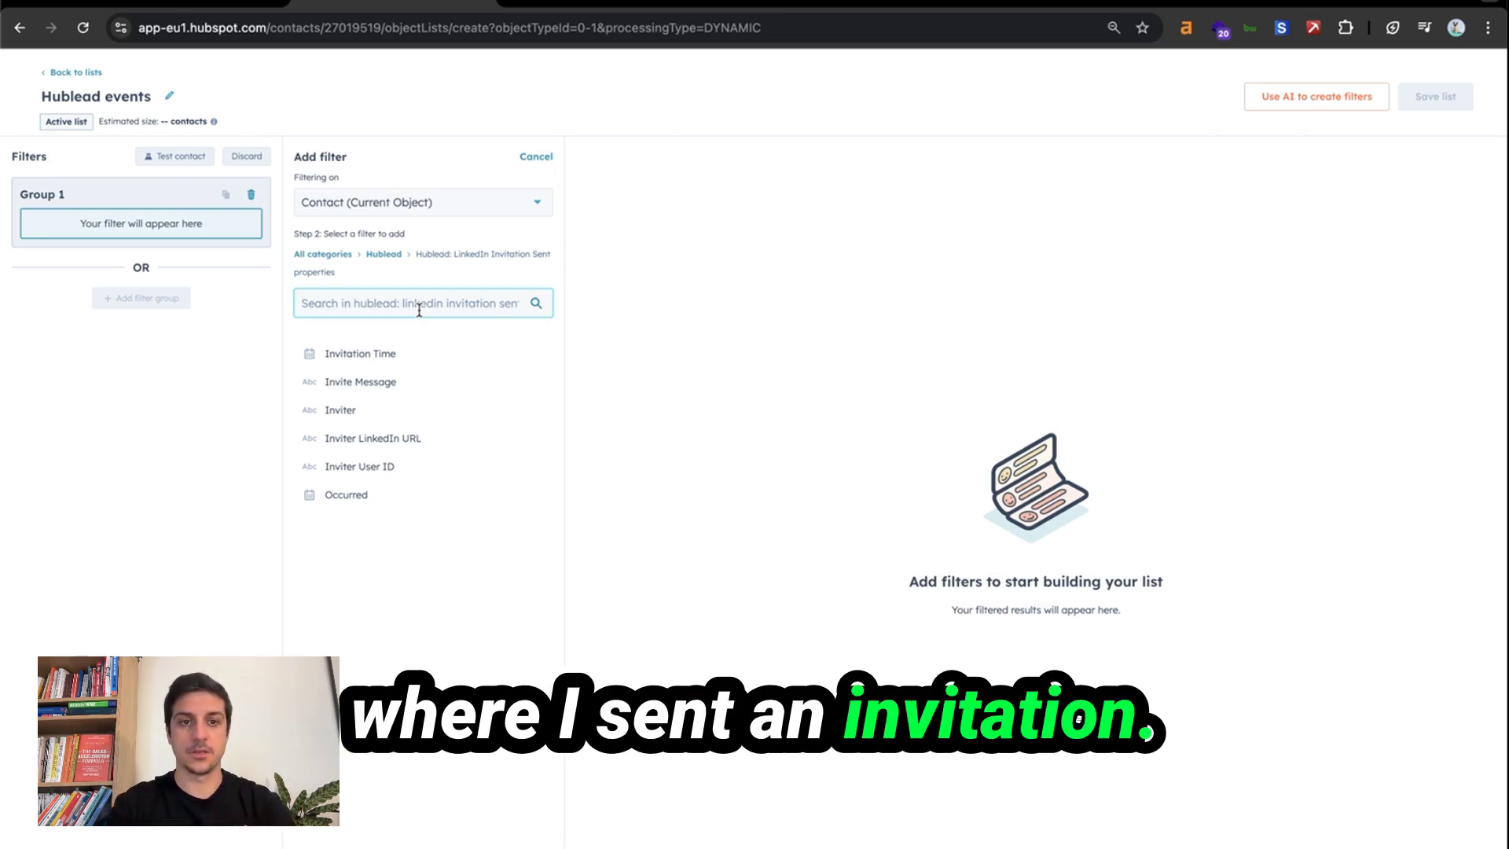
- Filter the list on the Inviter property set to the inviter's full name, then save the list
left_click(421, 409)
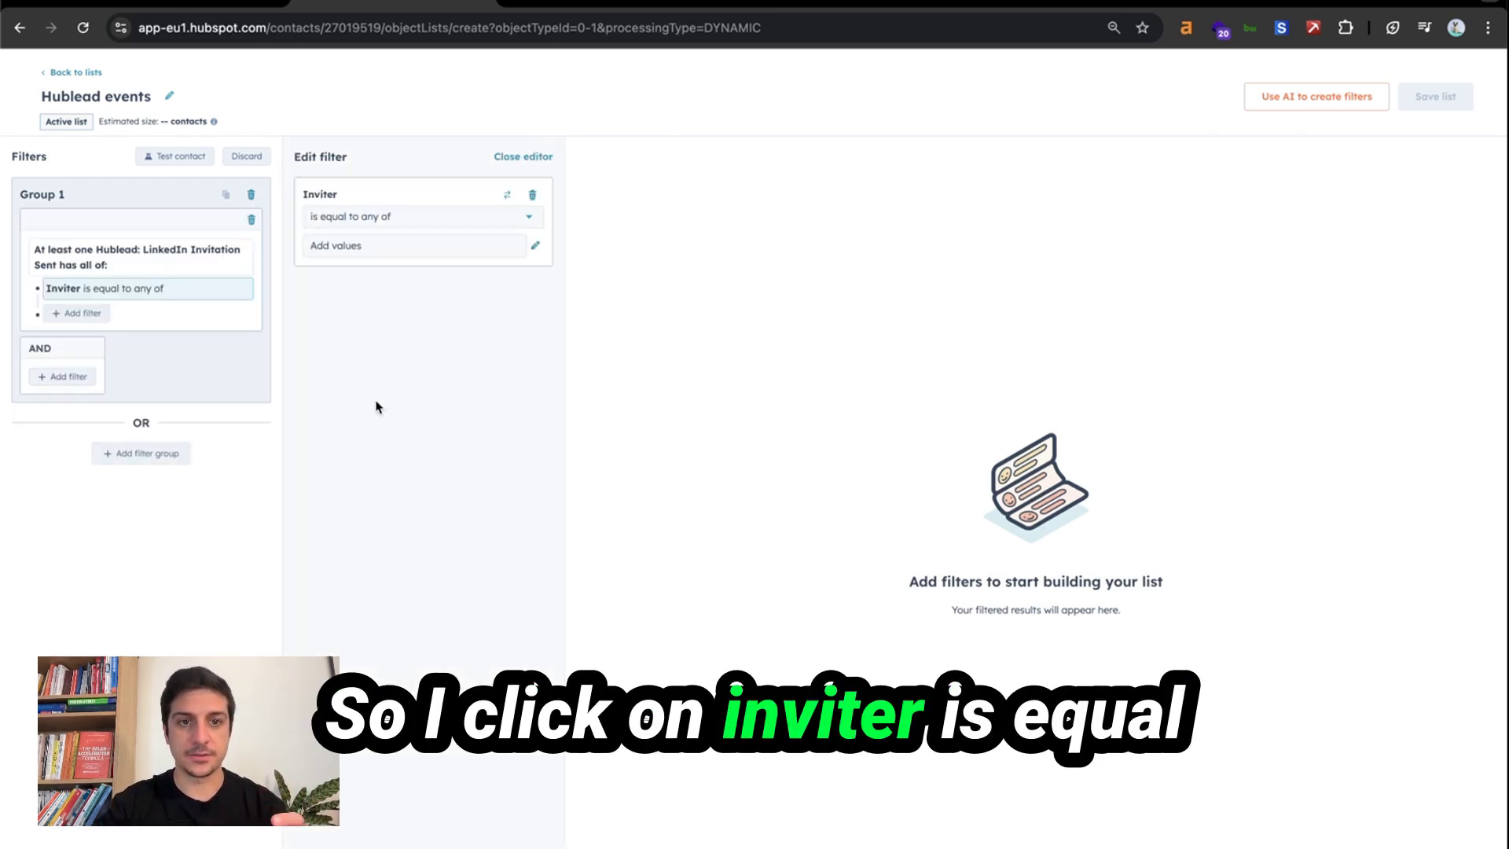
left_click(435, 249)
type("Bastien Paul")
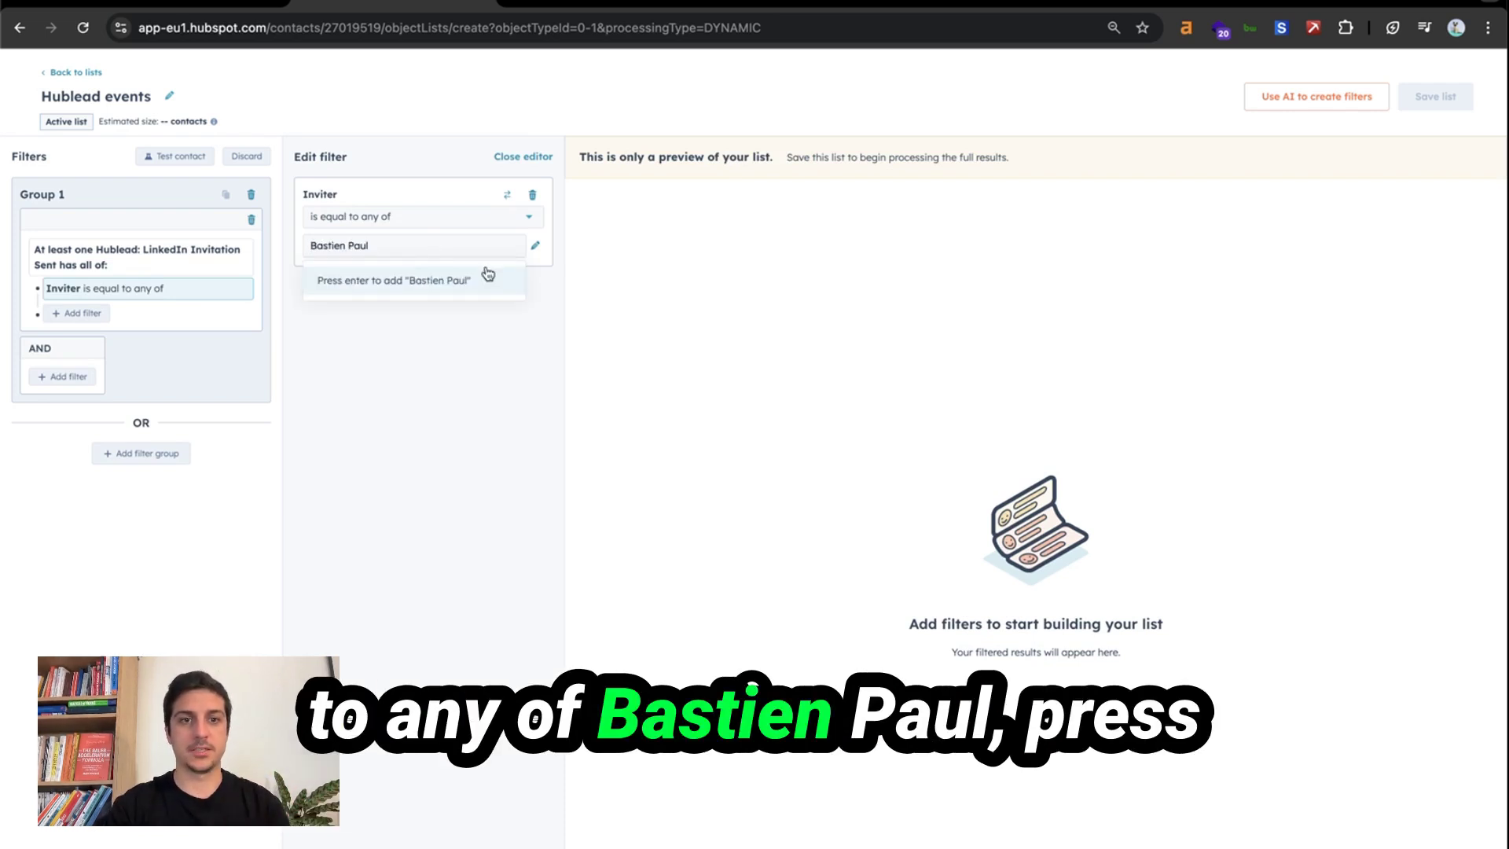
key("Return")
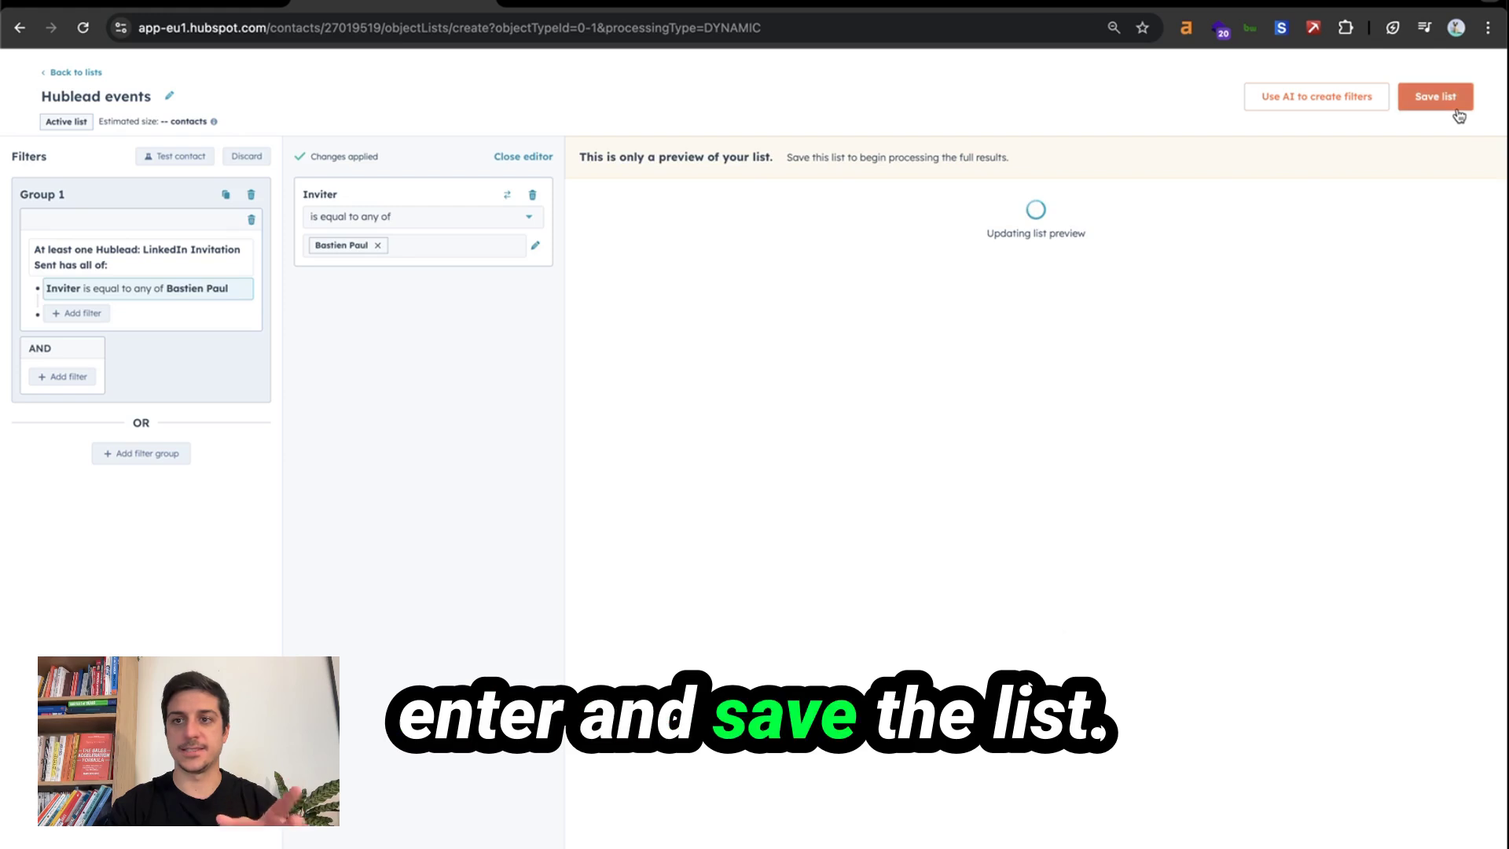
left_click(1455, 109)
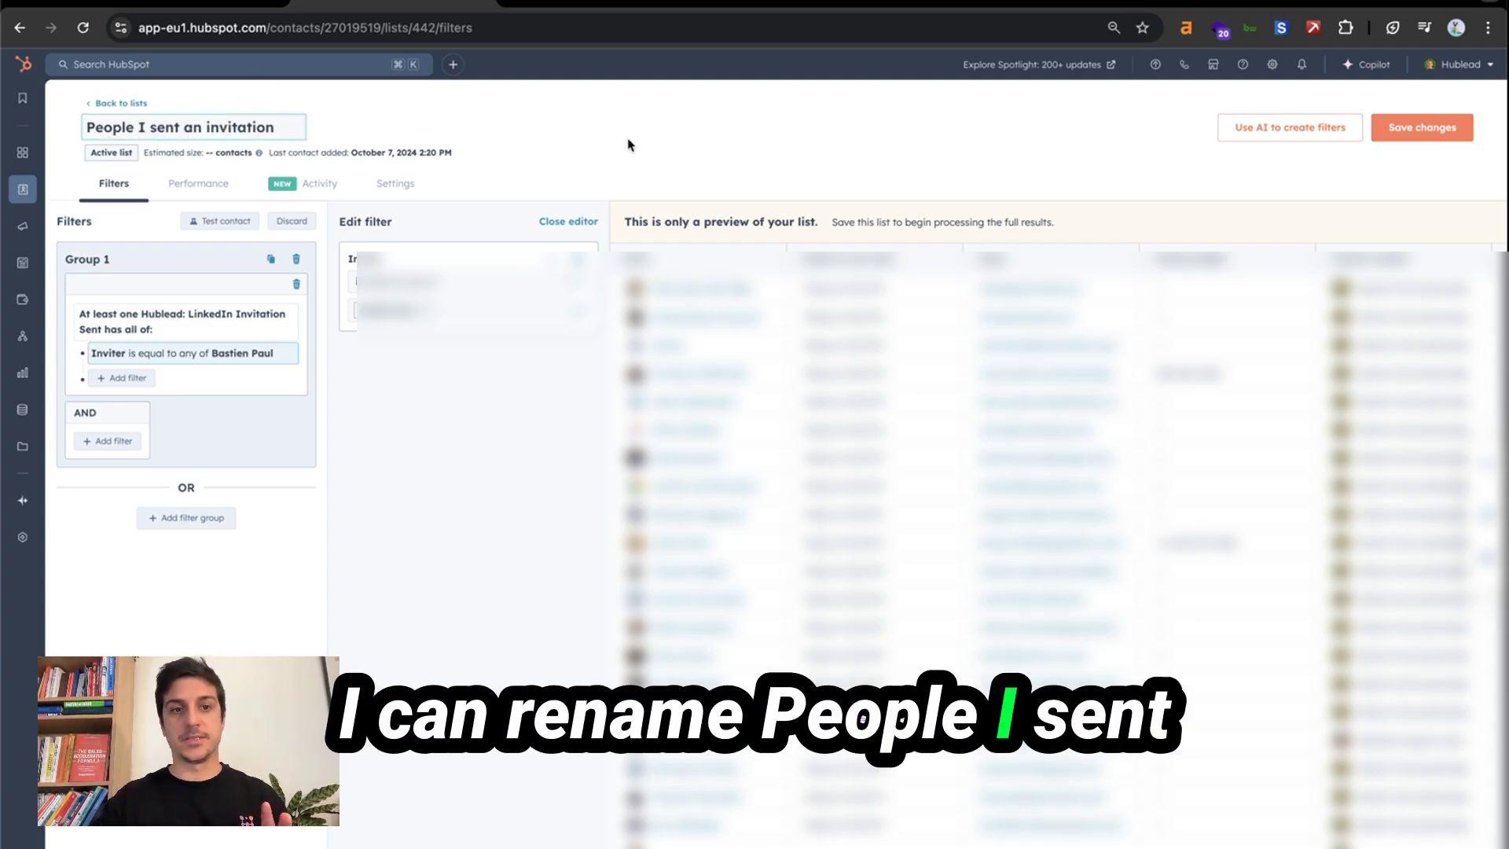
- Save the rename to 'People I sent an invitation'
left_click(1422, 128)
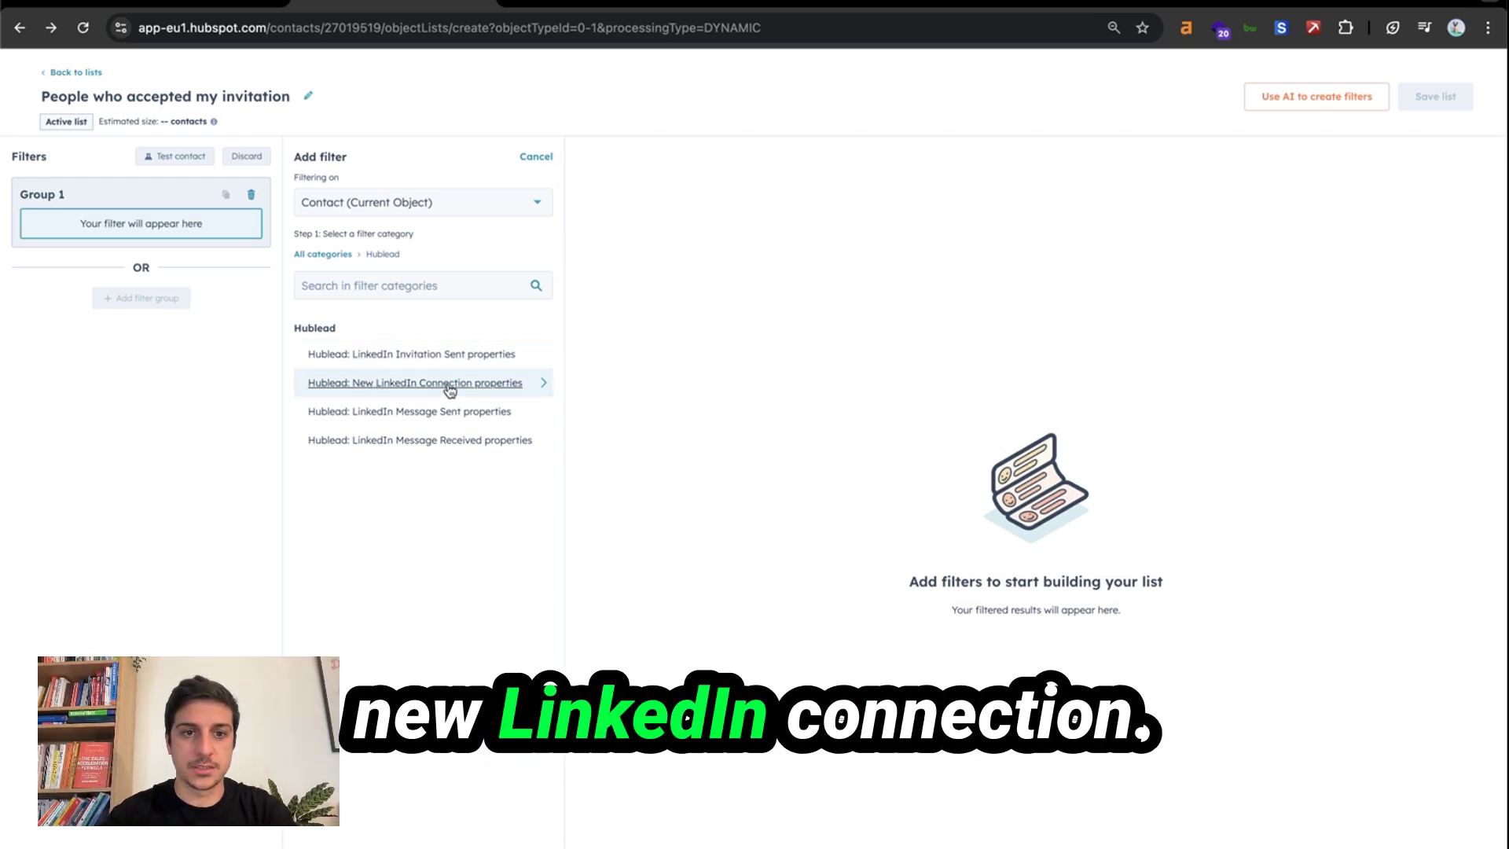
- Start a Hublead: New LinkedIn Connection filter with Inviter is equal to any of, value pending
left_click(397, 385)
left_click(437, 340)
left_click(422, 246)
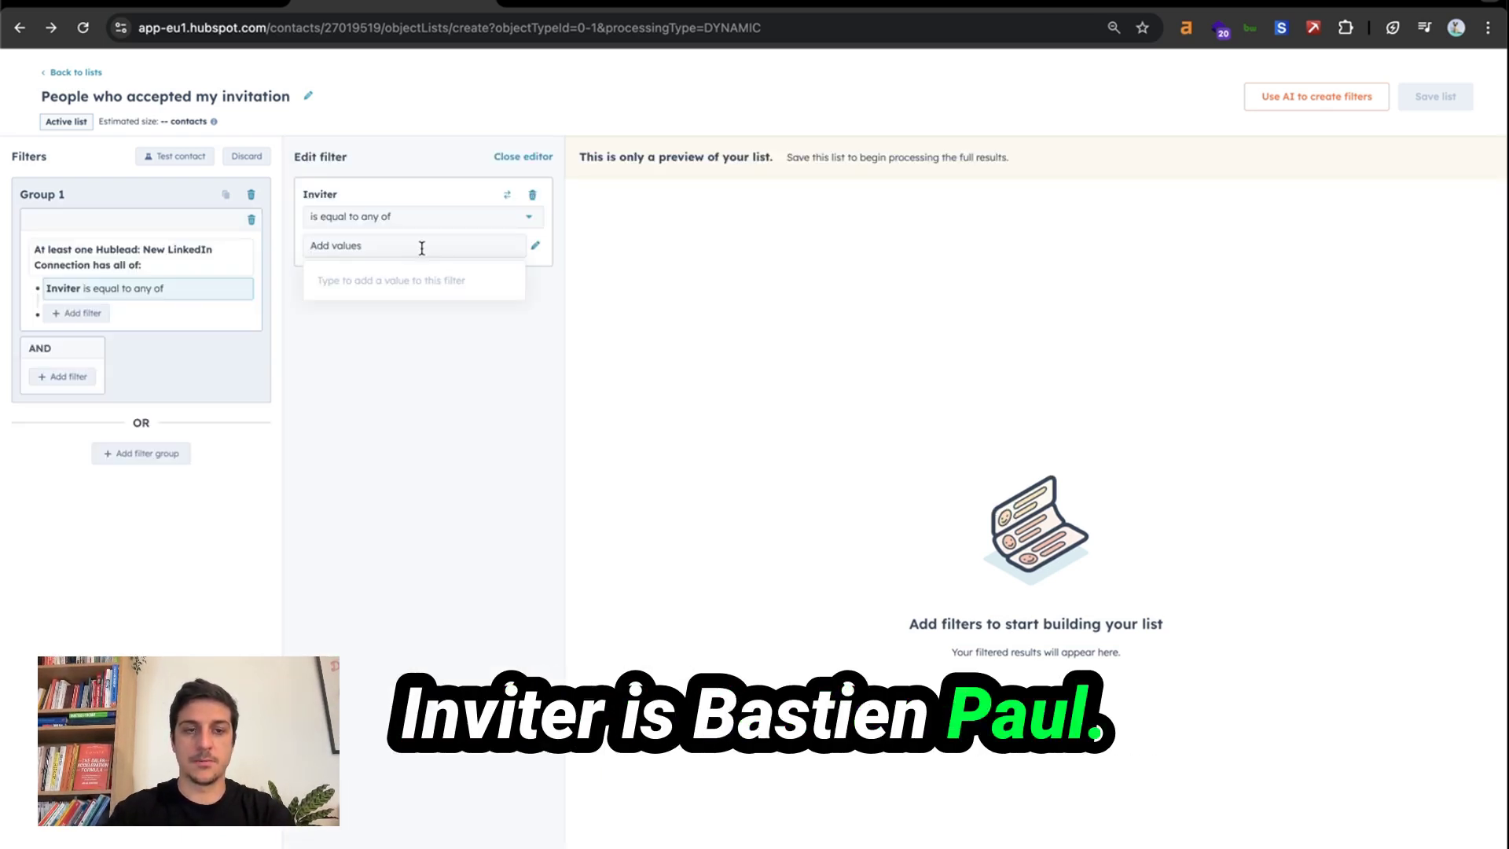